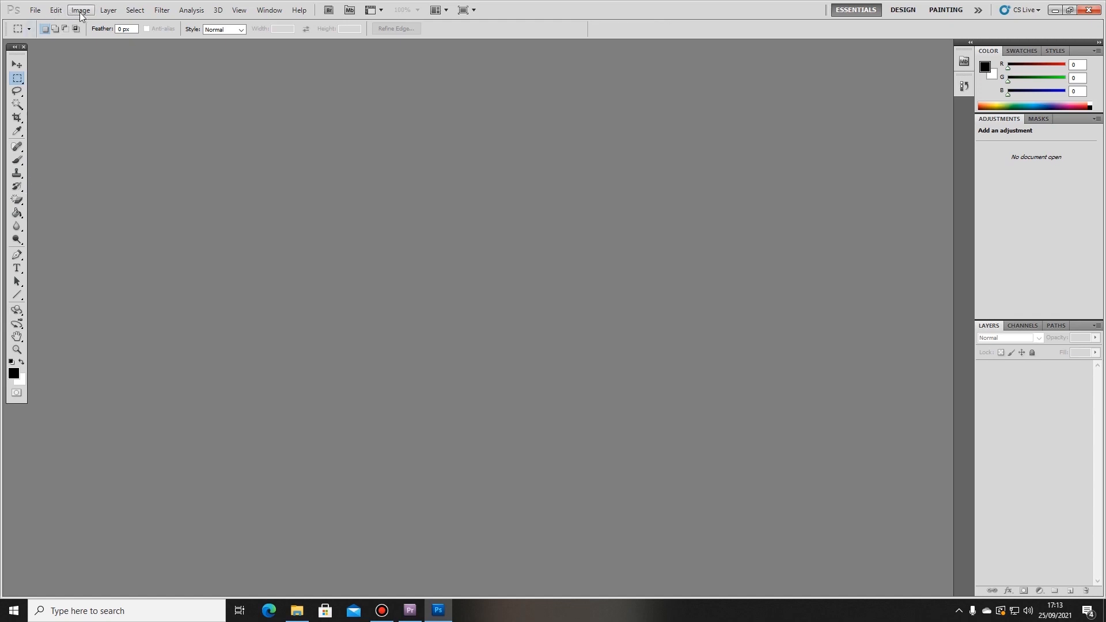
{"action": "left_click", "coordinate": [36, 10]}
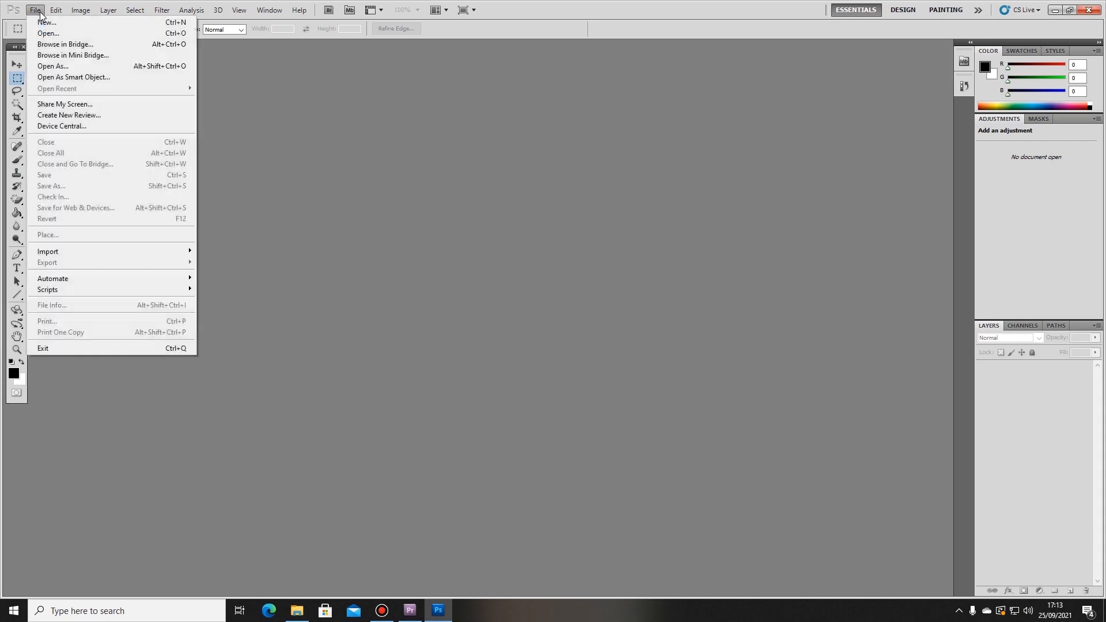
{"action": "mouse_move", "coordinate": [287, 11]}
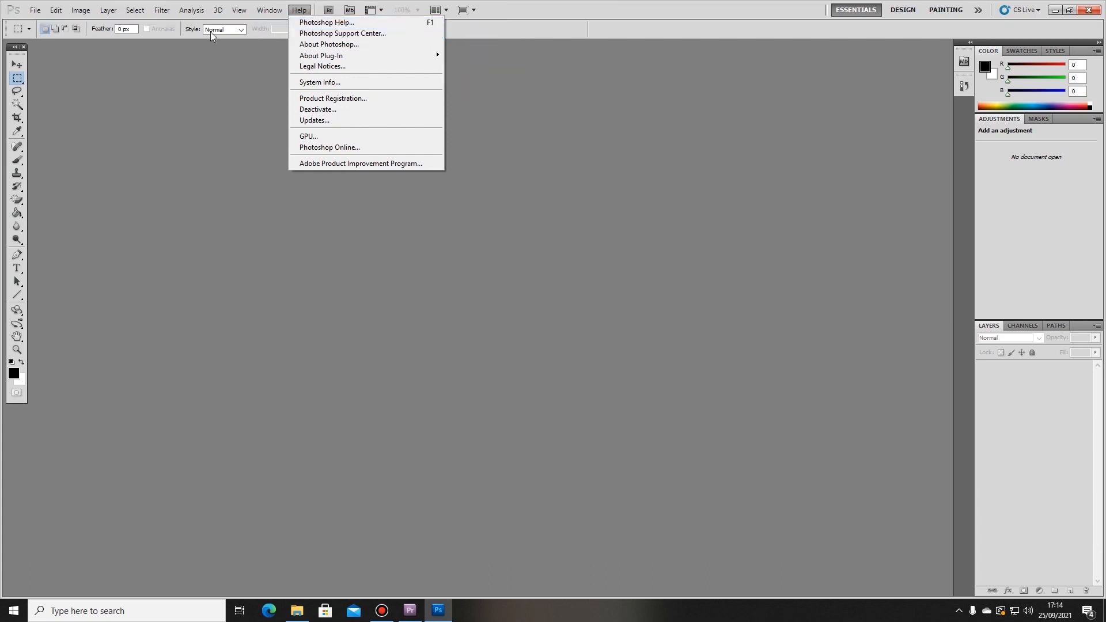
{"action": "left_click", "coordinate": [46, 31]}
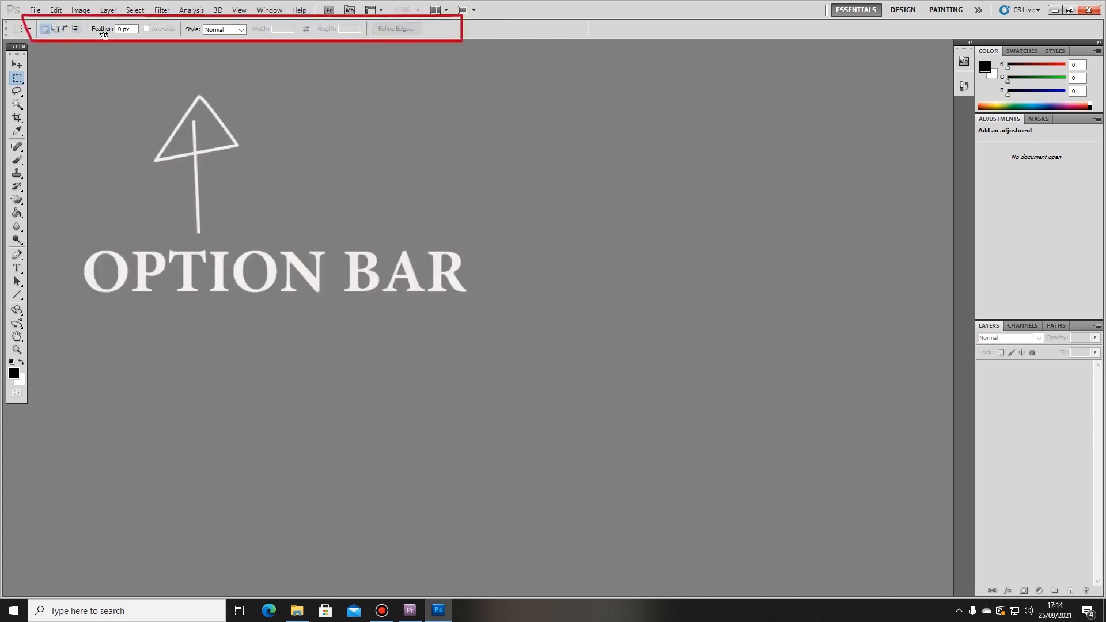
{"action": "left_click", "coordinate": [241, 30]}
{"action": "left_click", "coordinate": [213, 29]}
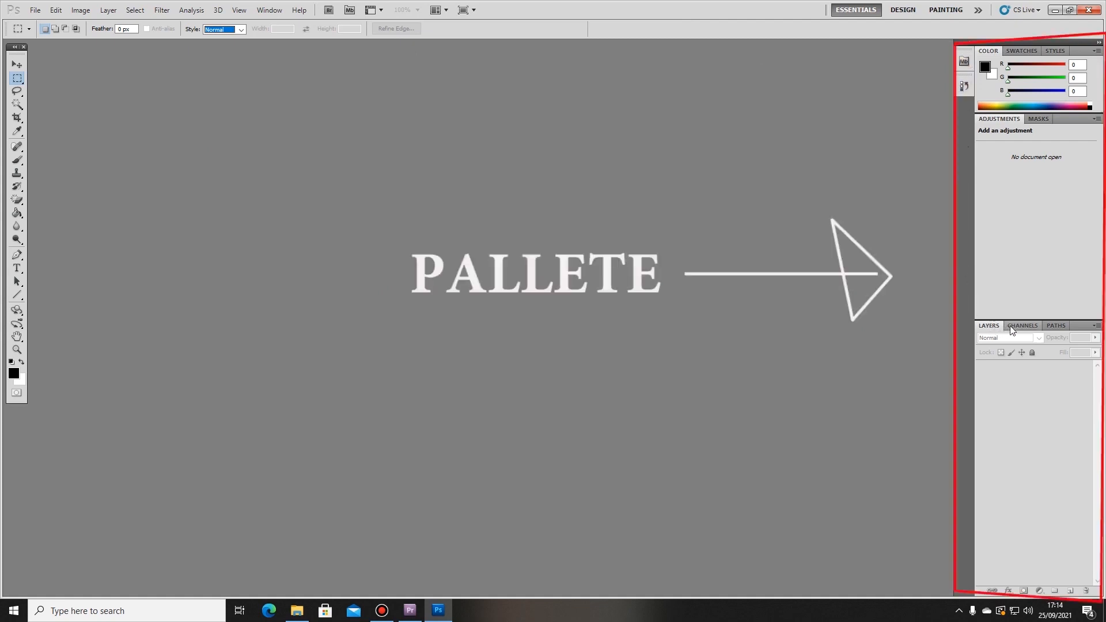
{"action": "double_click", "coordinate": [1054, 324]}
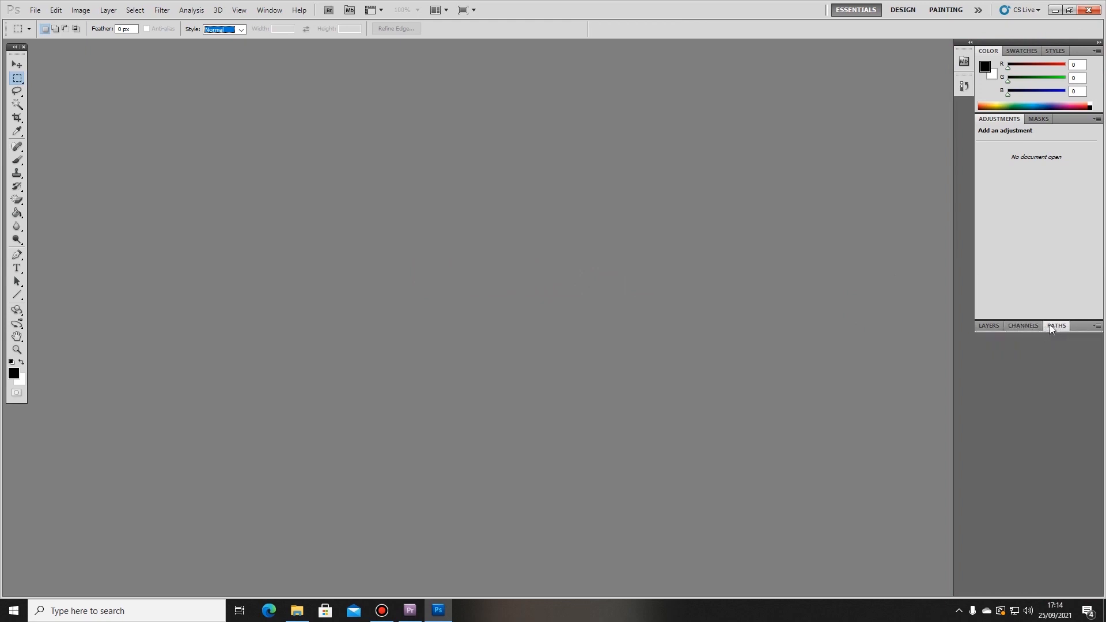
{"action": "left_click", "coordinate": [993, 326]}
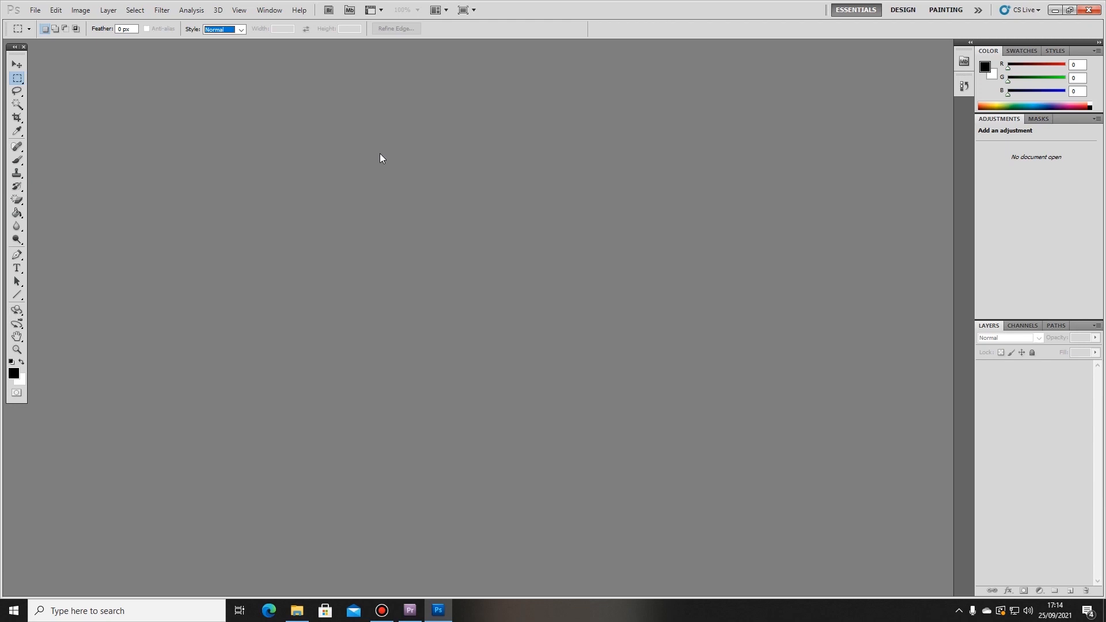
Start a new document with the International Paper preset at A4 size, 210 x 297 mm.
{"action": "left_click", "coordinate": [35, 10]}
{"action": "left_click", "coordinate": [41, 23]}
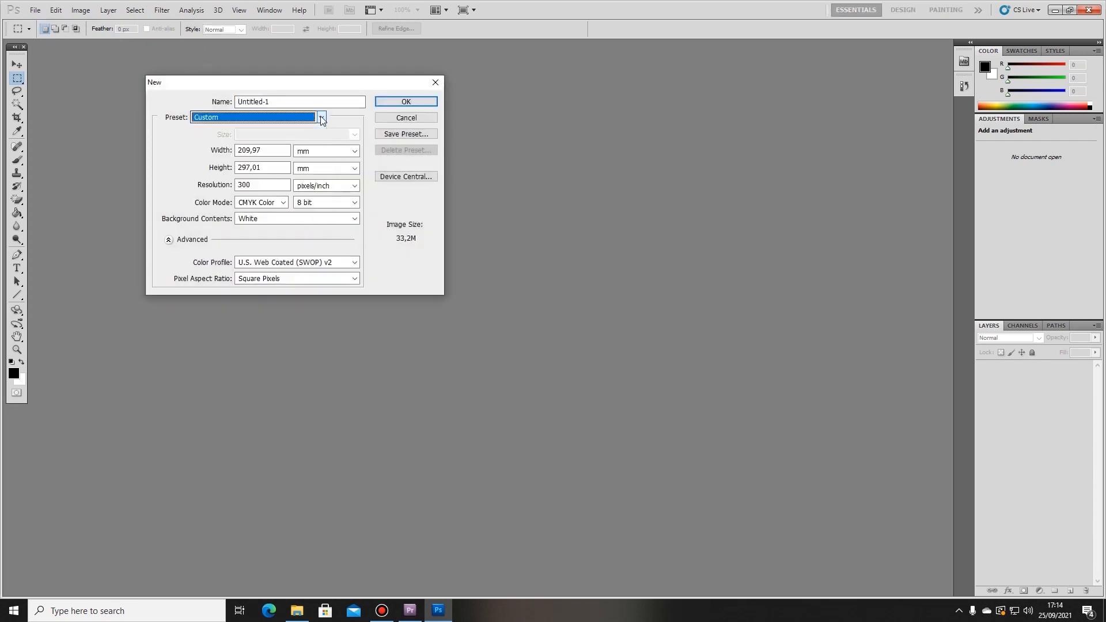
{"action": "left_click", "coordinate": [321, 118]}
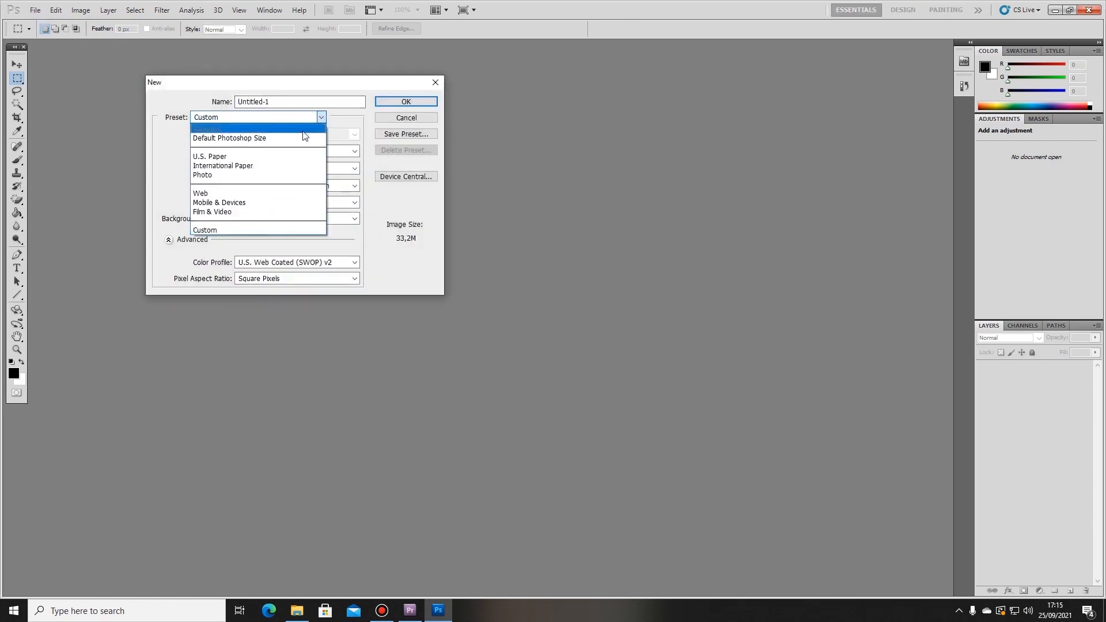
{"action": "left_click", "coordinate": [283, 167]}
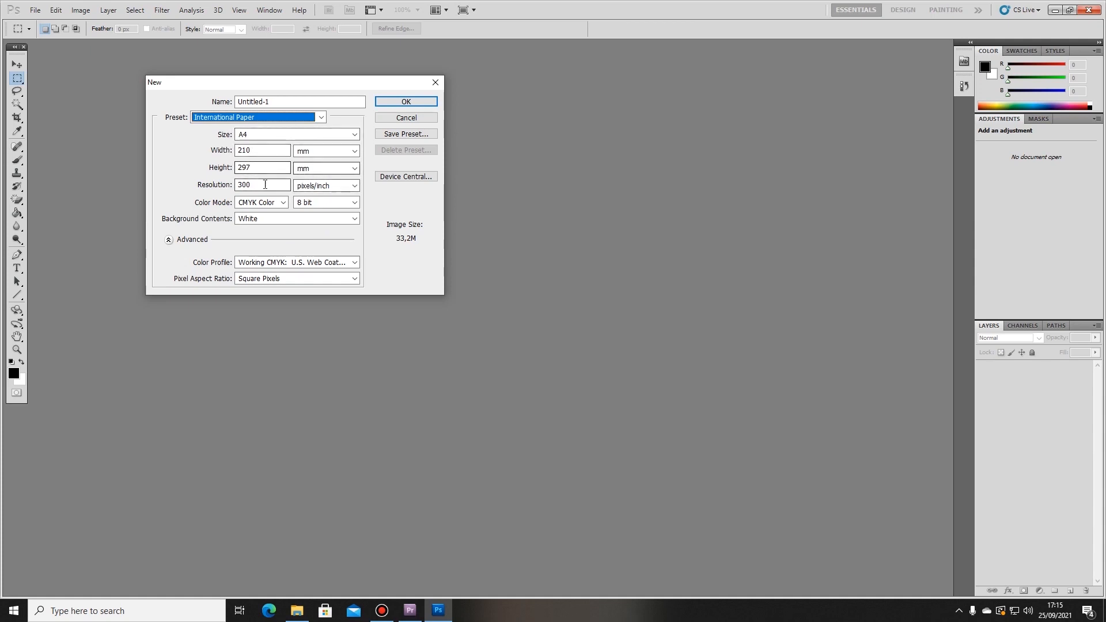
Try a resolution of 400 pixels/inch, return it to 300, and reselect the International Paper preset.
{"action": "left_click_drag", "start_coordinate": [256, 184], "coordinate": [237, 183]}
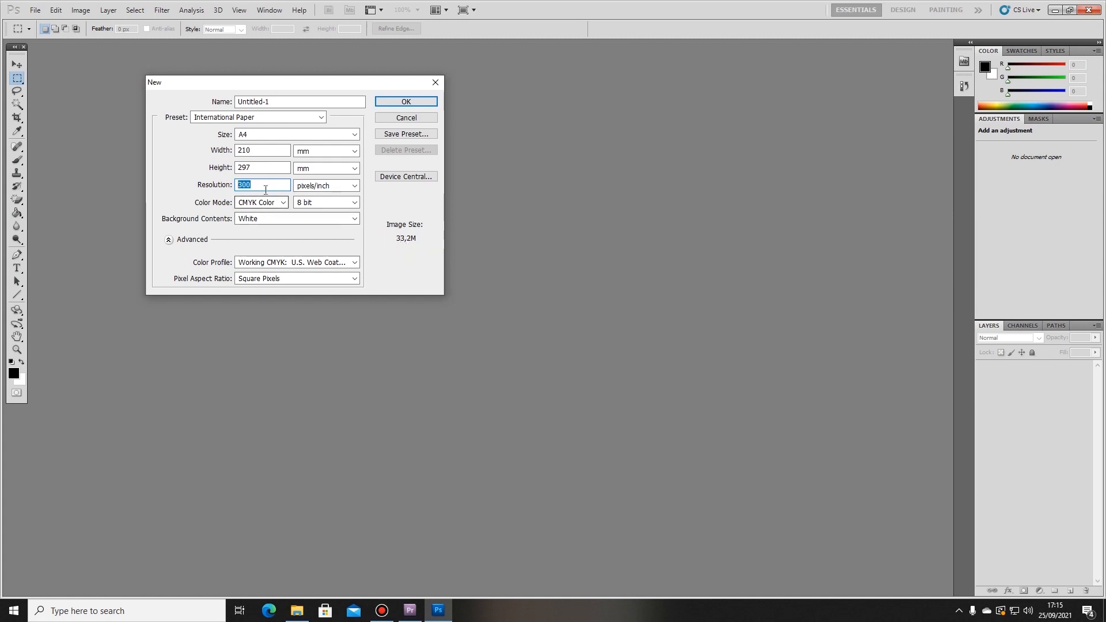
{"action": "type", "text": "400"}
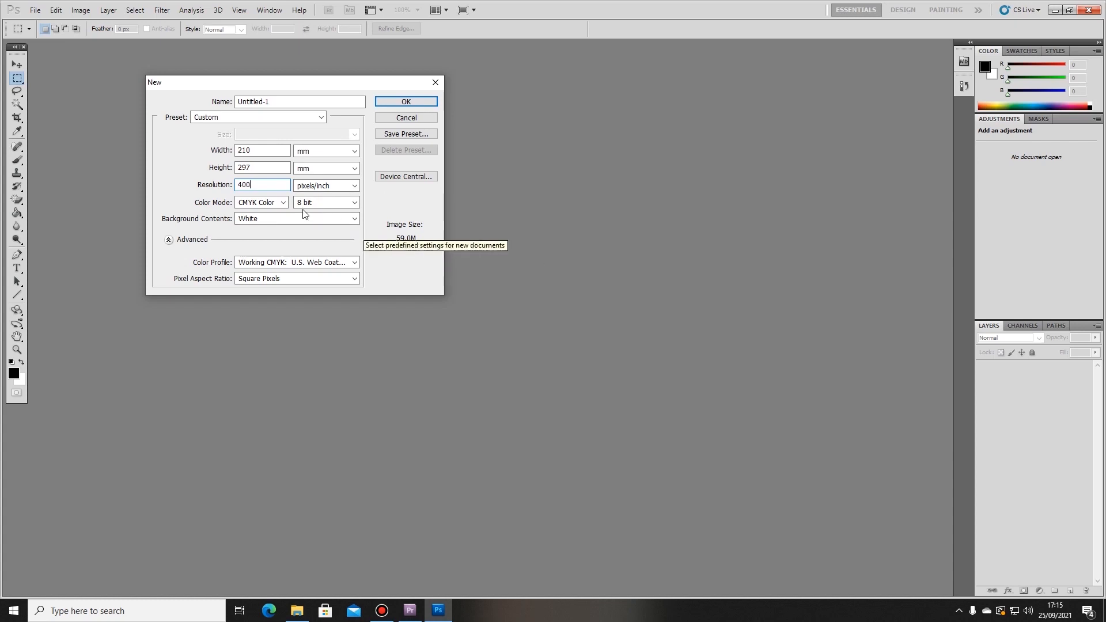
{"action": "key", "text": "BackSpace"}
{"action": "key", "text": "BackSpace"}
{"action": "key", "text": "BackSpace"}
{"action": "type", "text": "300"}
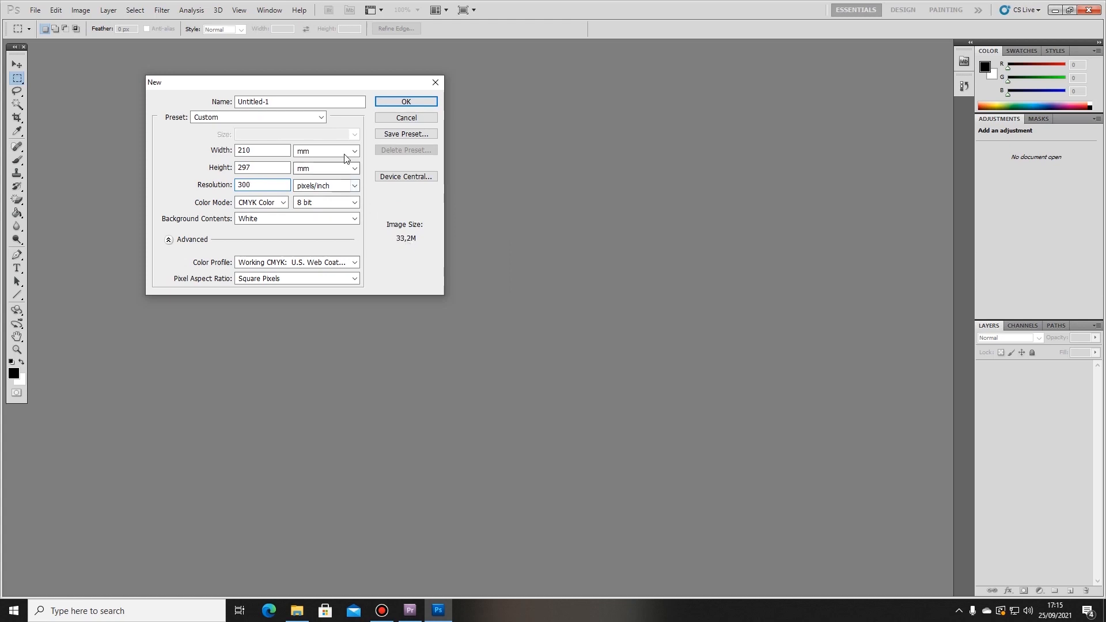
{"action": "left_click", "coordinate": [321, 119]}
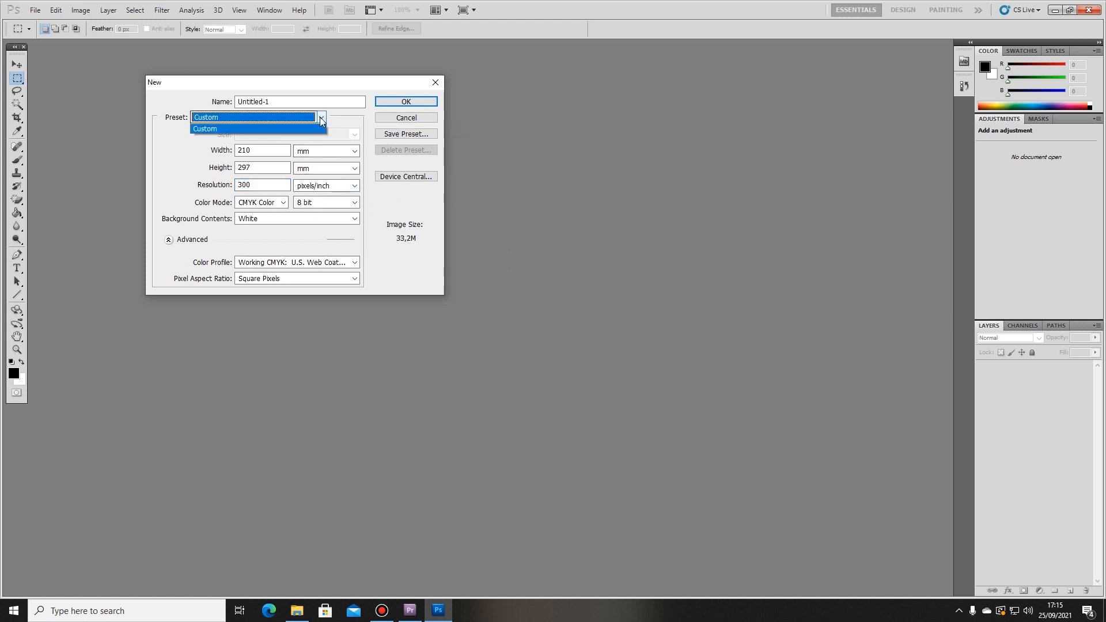
{"action": "left_click", "coordinate": [288, 165]}
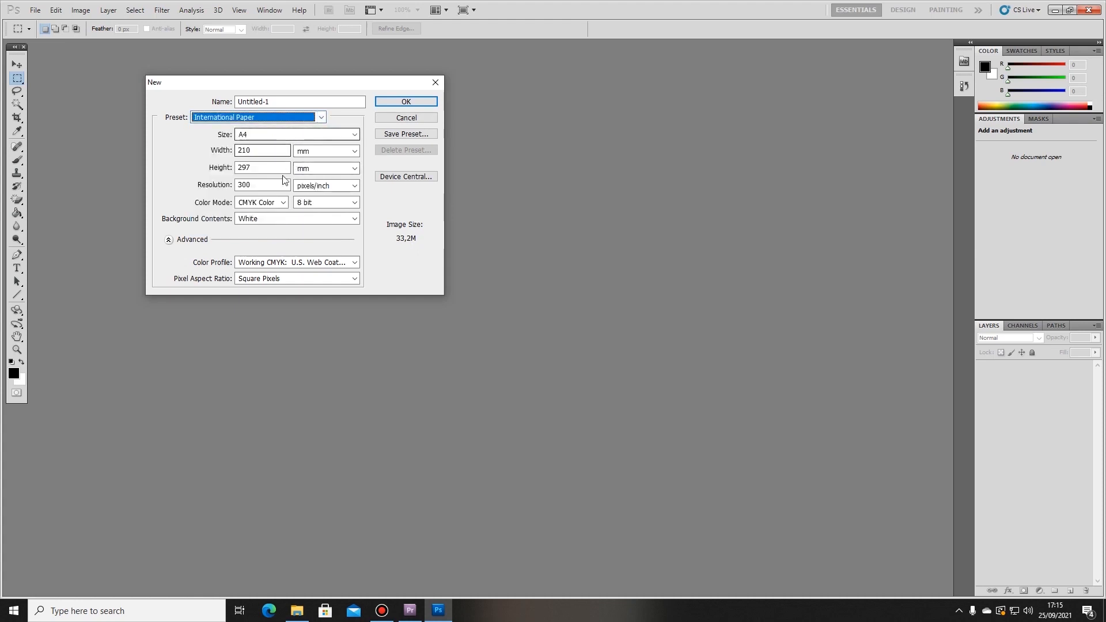
Try switching the new document's colour mode between RGB Color and CMYK Color.
{"action": "left_click", "coordinate": [283, 203]}
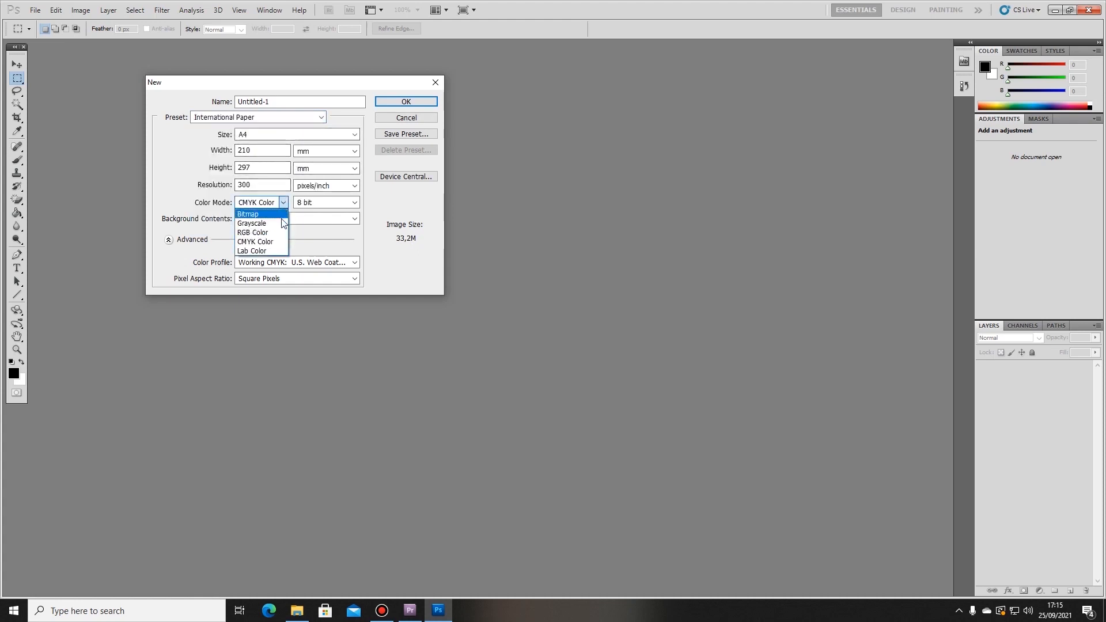
{"action": "left_click", "coordinate": [277, 225]}
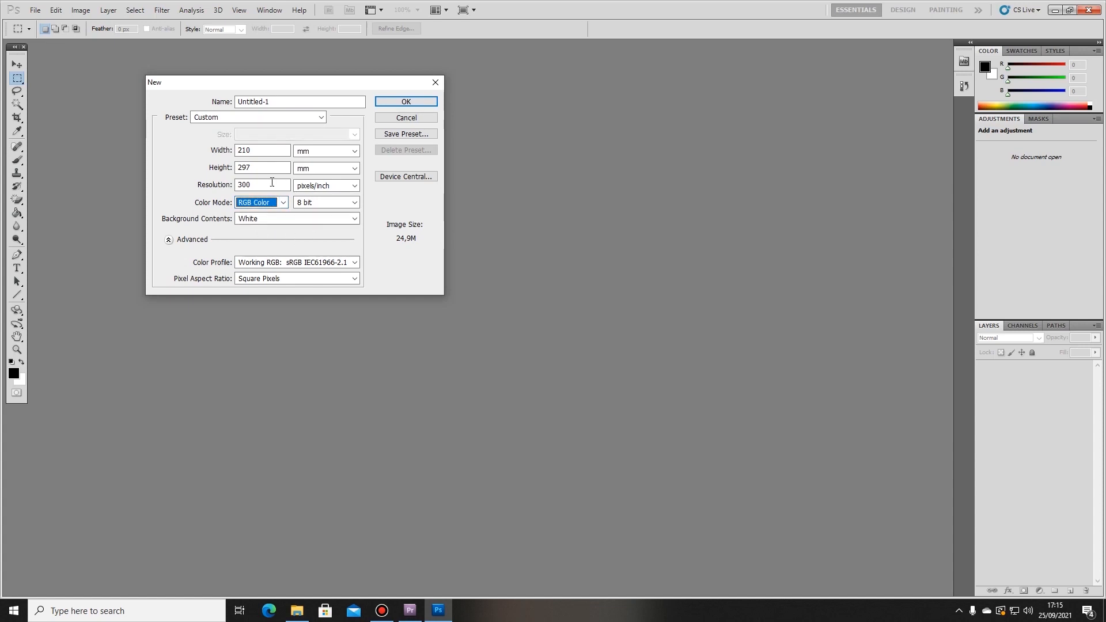
{"action": "left_click", "coordinate": [283, 203]}
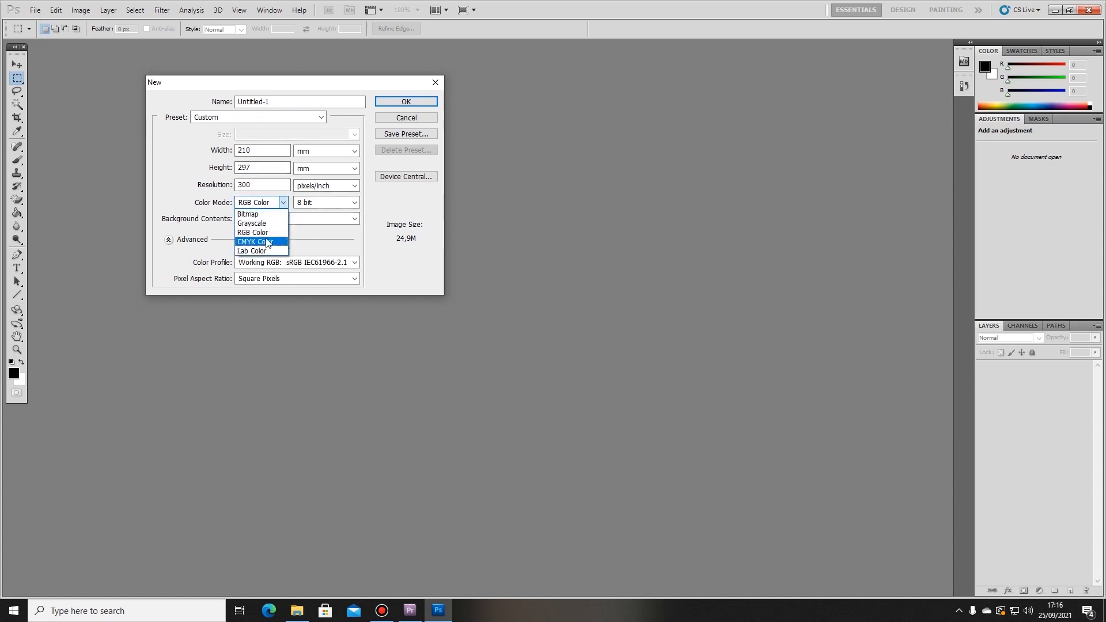
{"action": "left_click", "coordinate": [268, 242]}
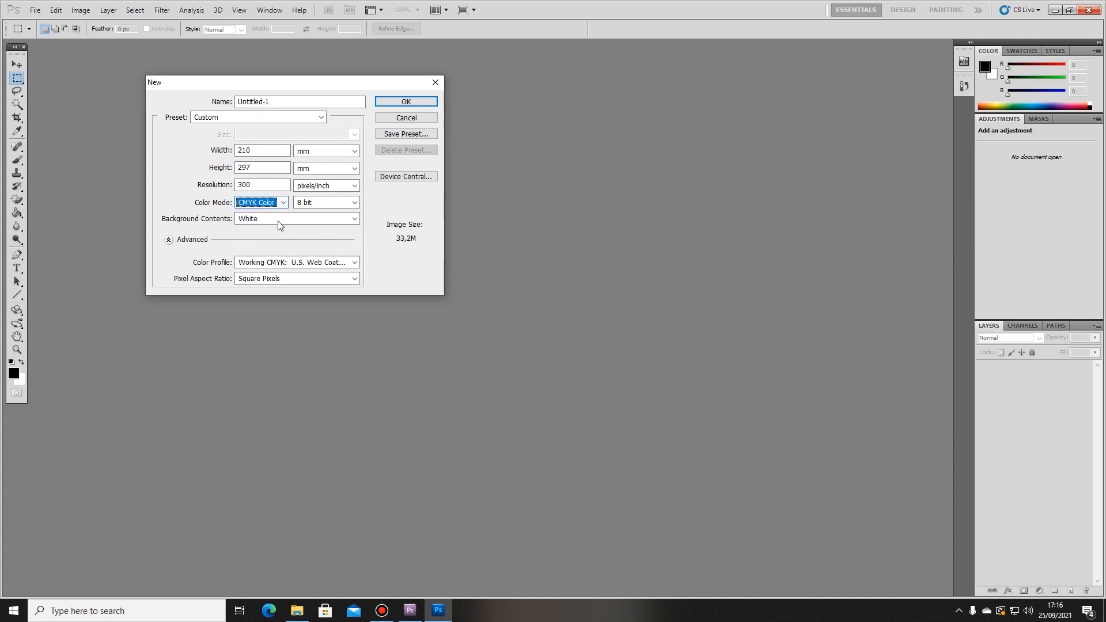
{"action": "left_click", "coordinate": [283, 203]}
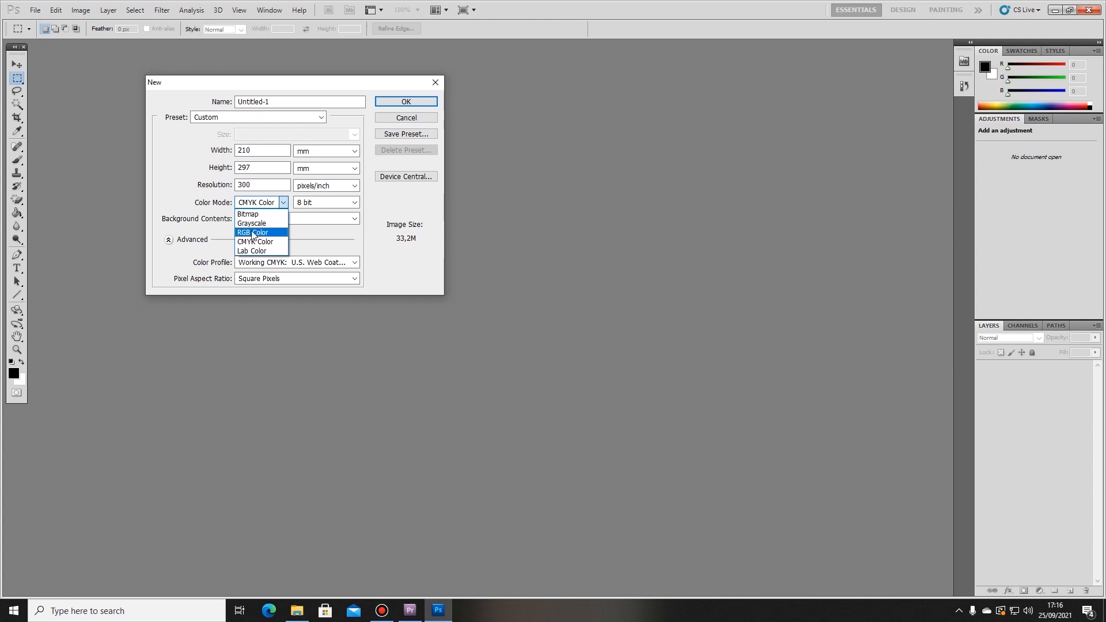
{"action": "left_click", "coordinate": [253, 232]}
Set the colour mode to CMYK Color and create the new document.
{"action": "left_click", "coordinate": [283, 203]}
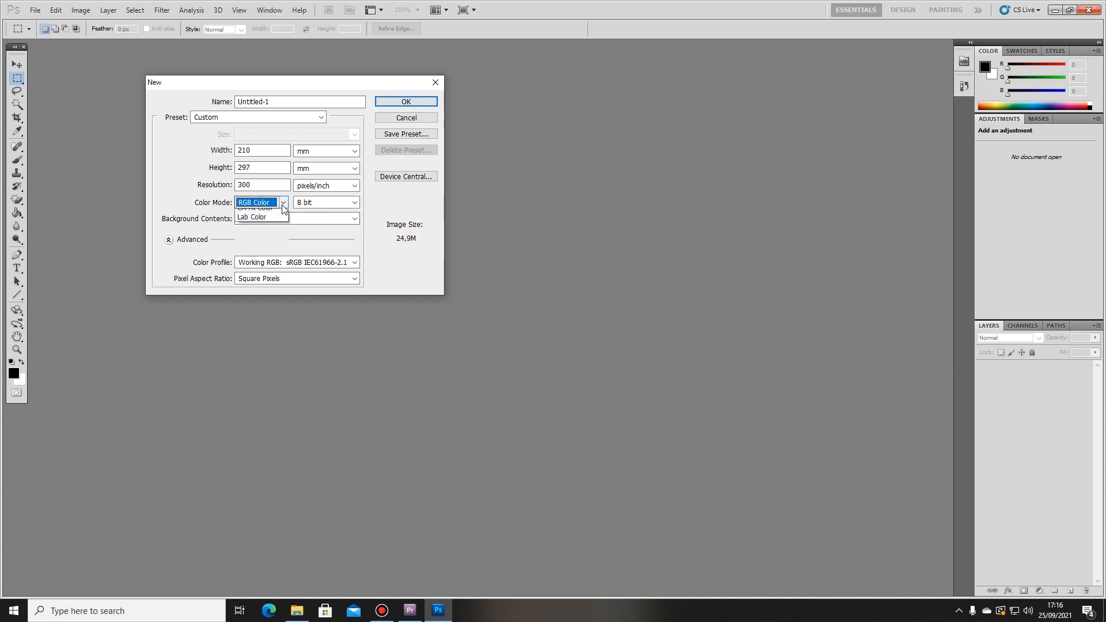
{"action": "left_click", "coordinate": [255, 241]}
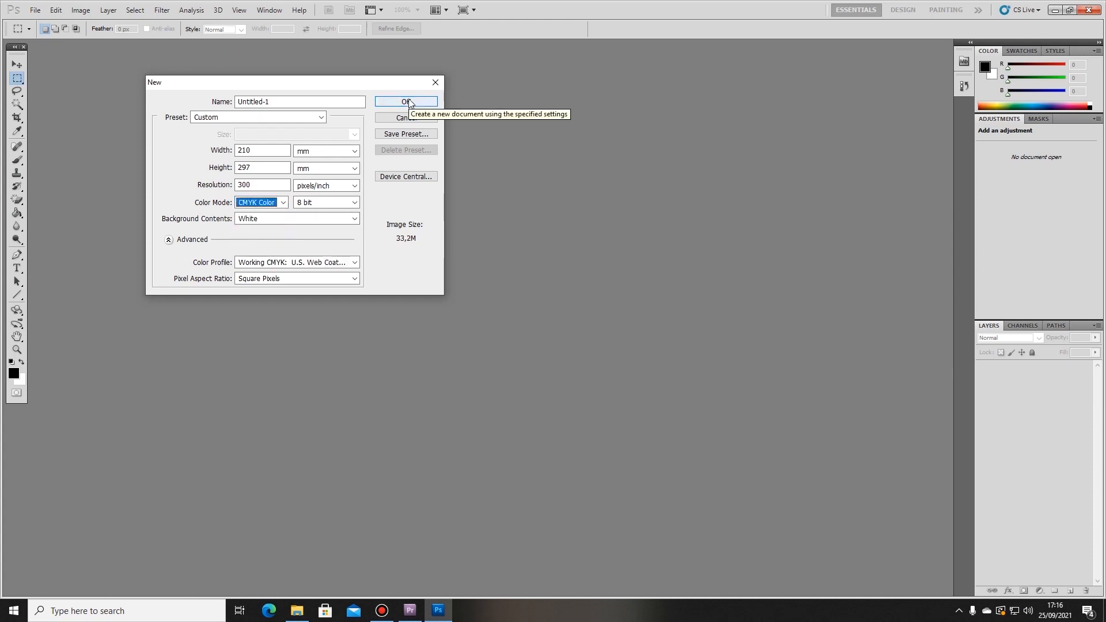
{"action": "left_click", "coordinate": [406, 102]}
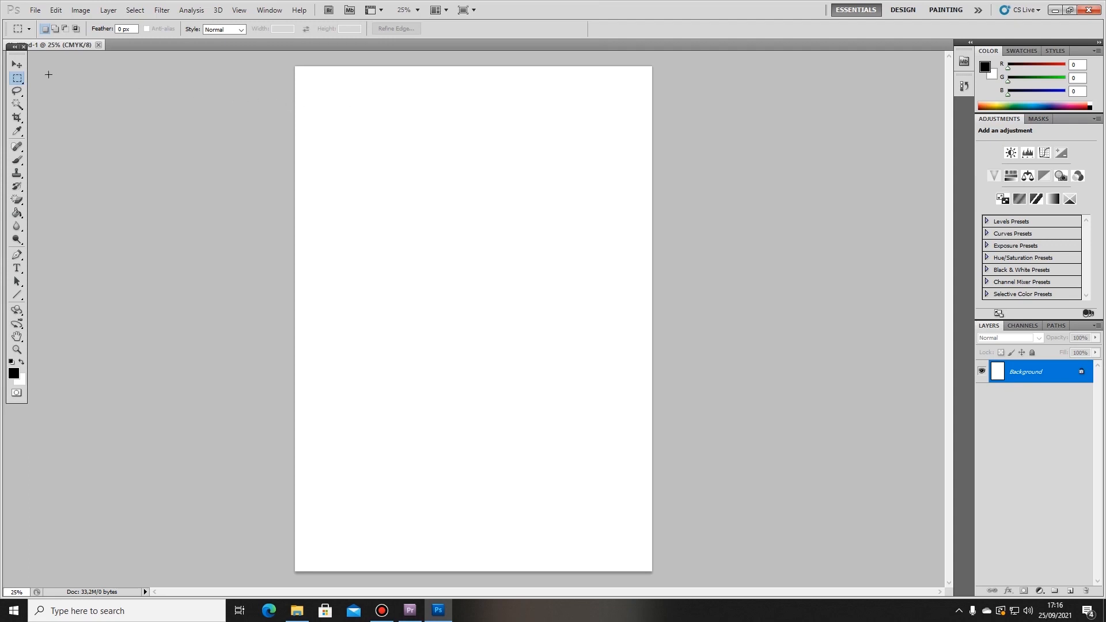
Add the horizontal text "contoh 1" in Cooper Black 12 pt just above the page's centre.
{"action": "left_click", "coordinate": [17, 65]}
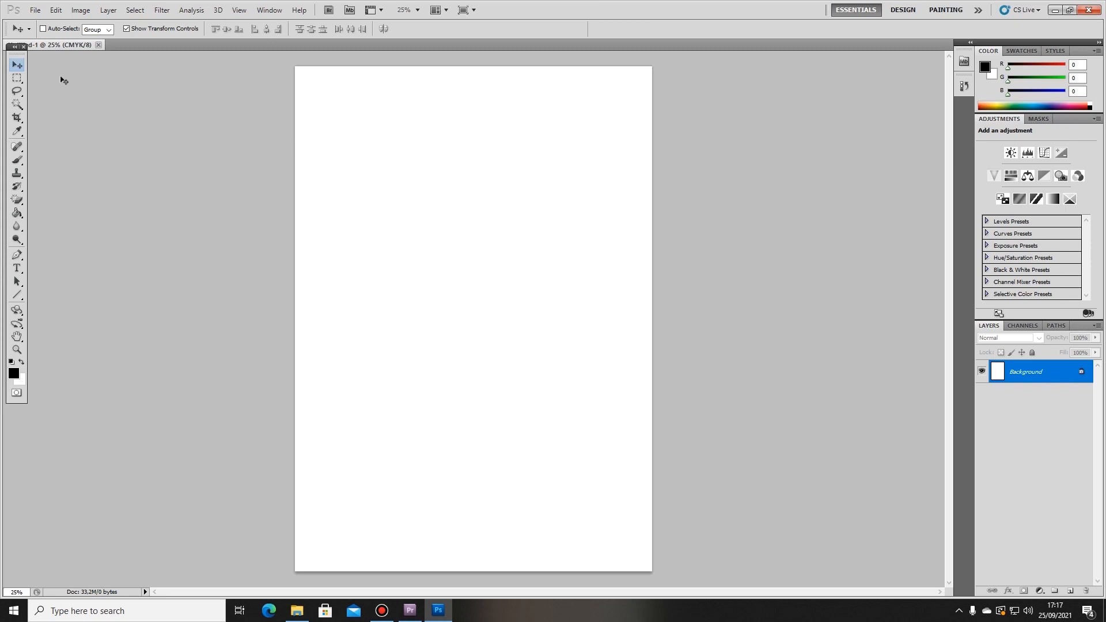
{"action": "left_click", "coordinate": [17, 271]}
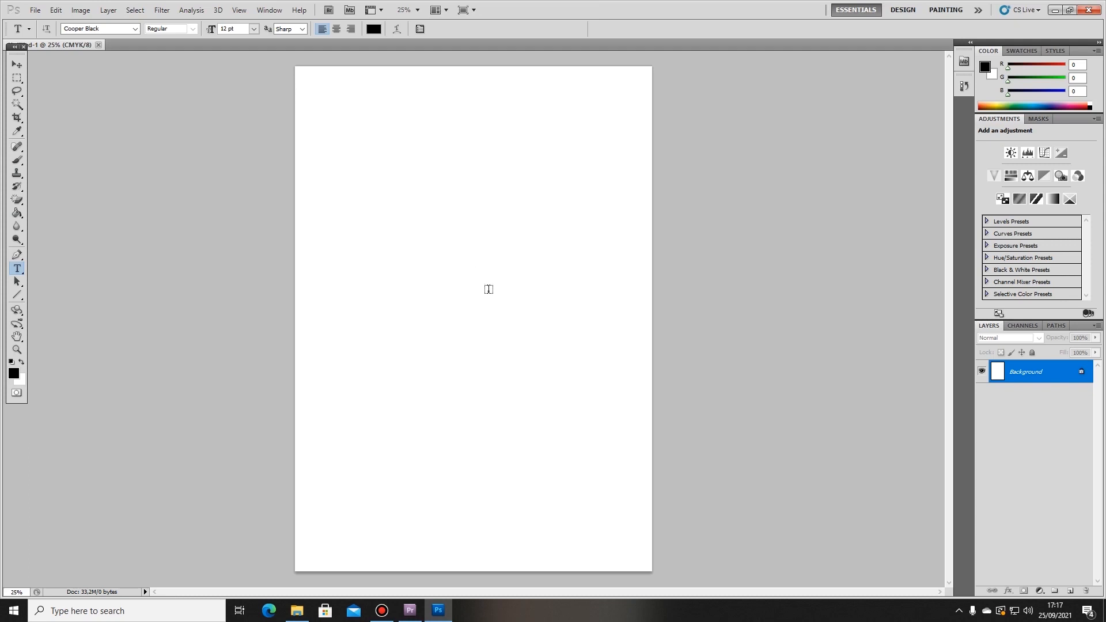
{"action": "left_click", "coordinate": [487, 288]}
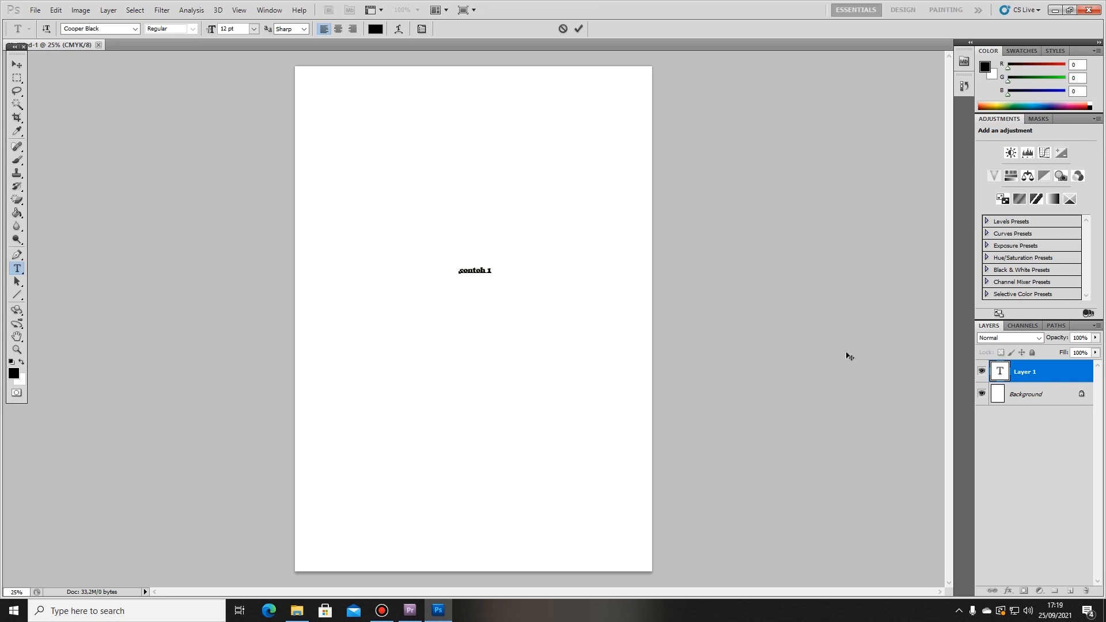
{"action": "left_click", "coordinate": [17, 65]}
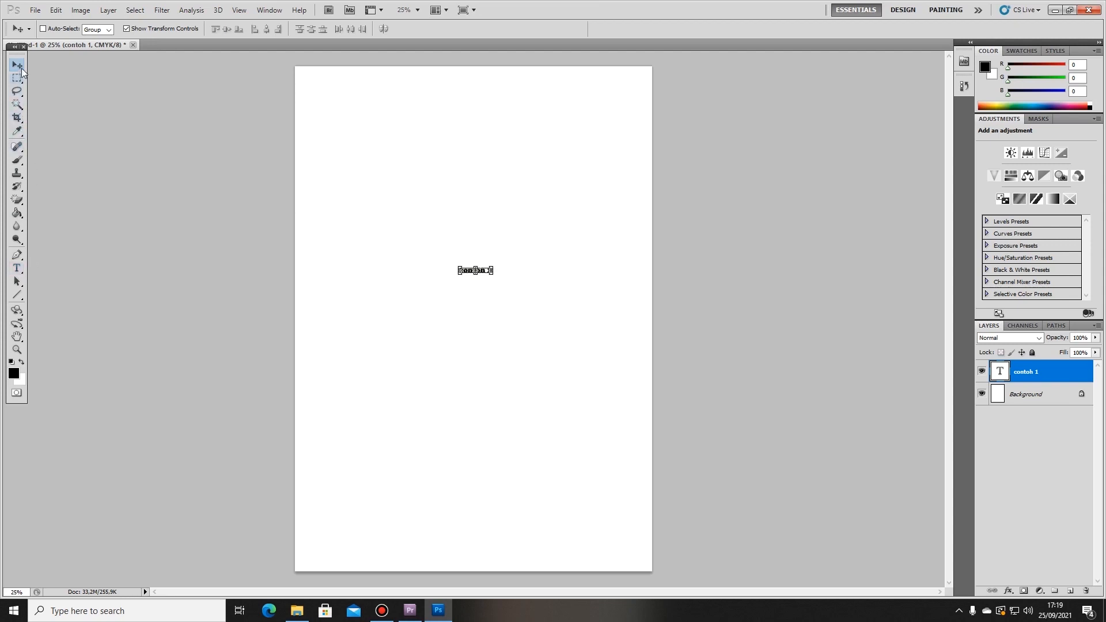
Add a second text layer reading "contoh 2" below the "contoh 1" text.
{"action": "left_click", "coordinate": [18, 269]}
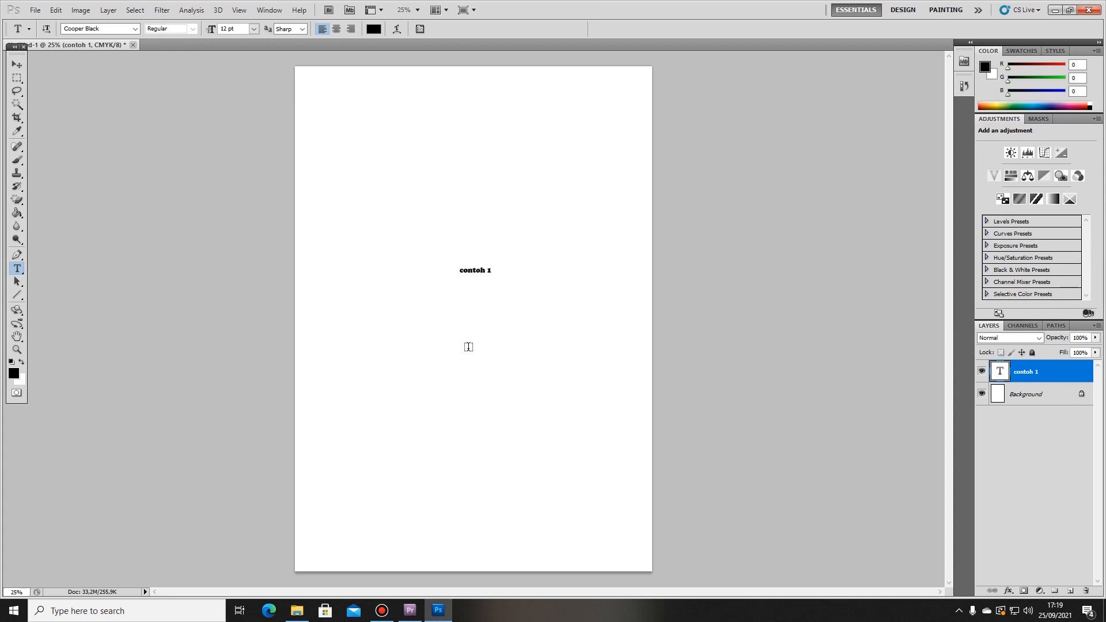
{"action": "left_click", "coordinate": [465, 317]}
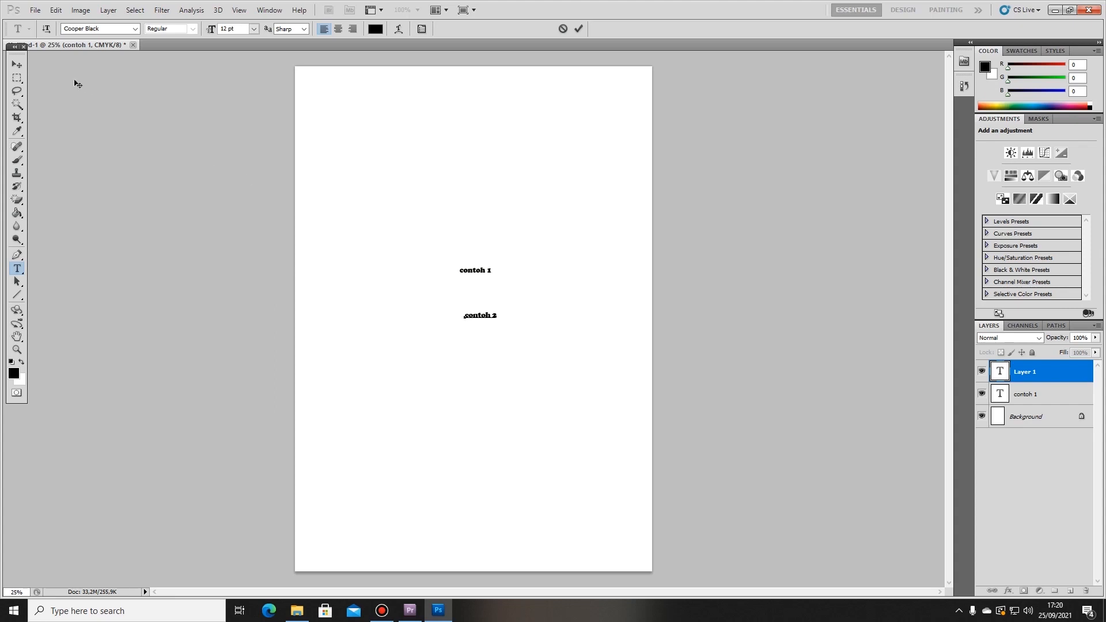
{"action": "left_click", "coordinate": [17, 65]}
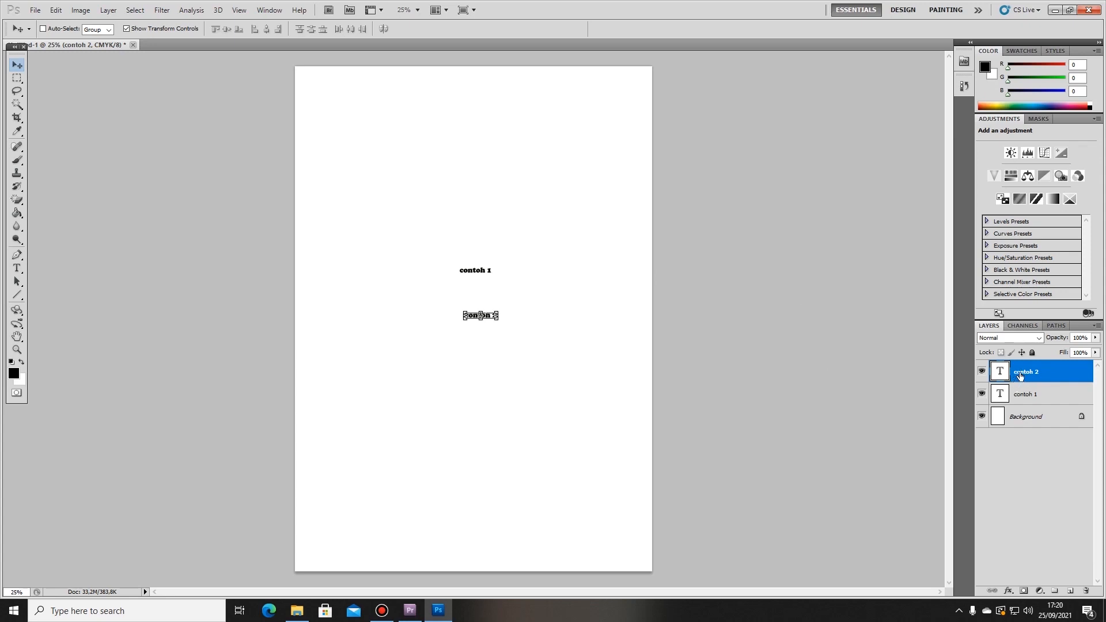
Enlarge the "contoh 2" text with Free Transform to about a third of the page width, extending it down and to the left.
{"action": "key", "text": "ctrl+t"}
{"action": "left_click_drag", "start_coordinate": [463, 319], "coordinate": [361, 366]}
{"action": "key", "text": "Return"}
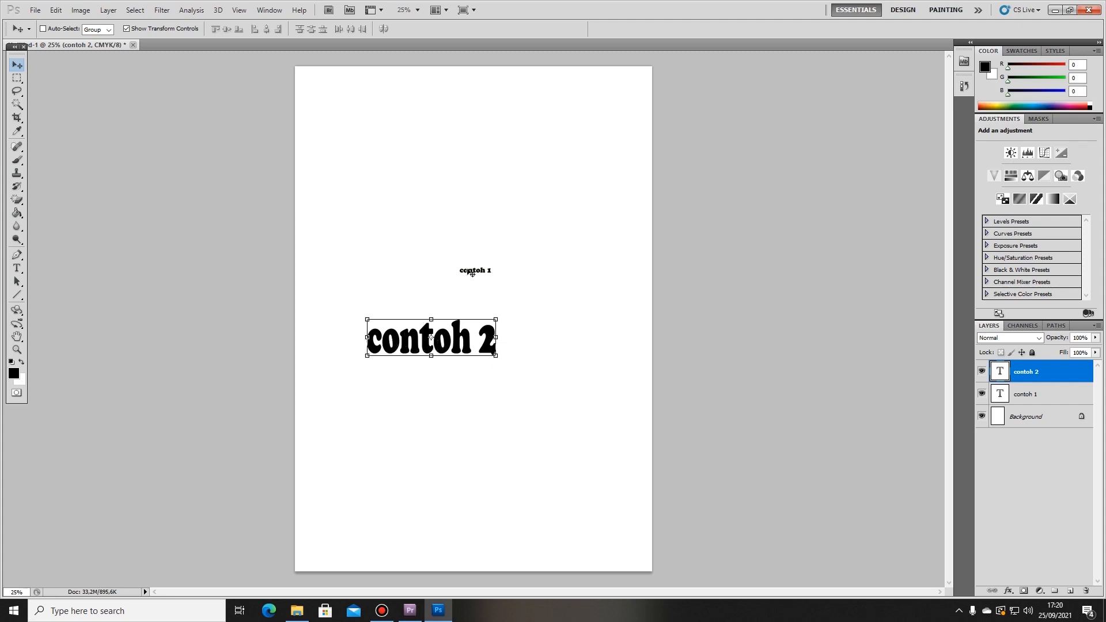
{"action": "key", "text": "ctrl+t"}
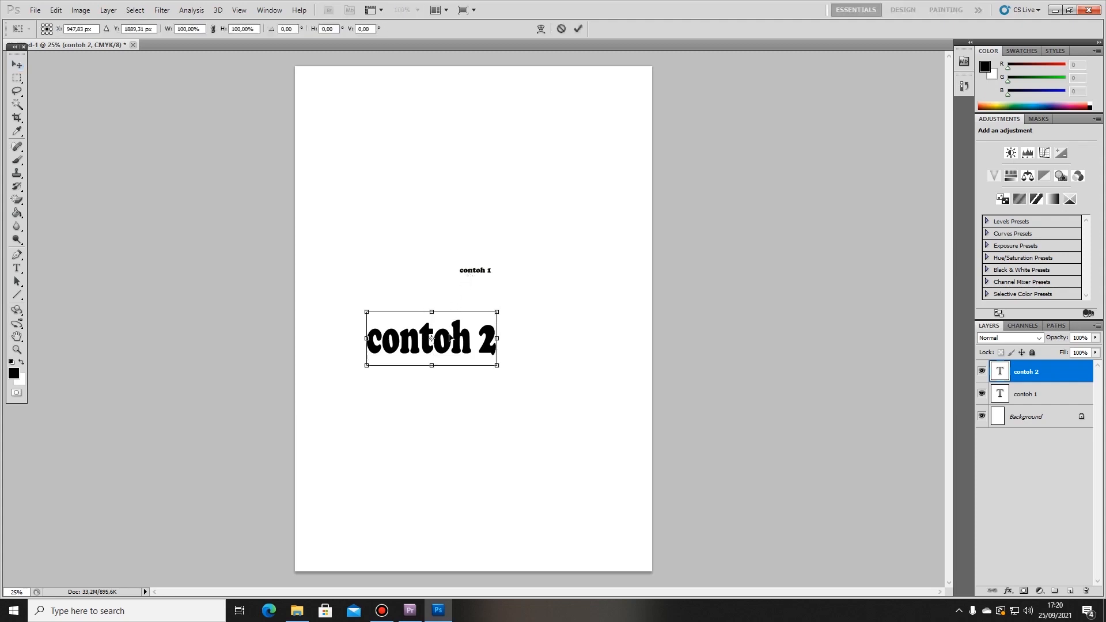
{"action": "key", "text": "Return"}
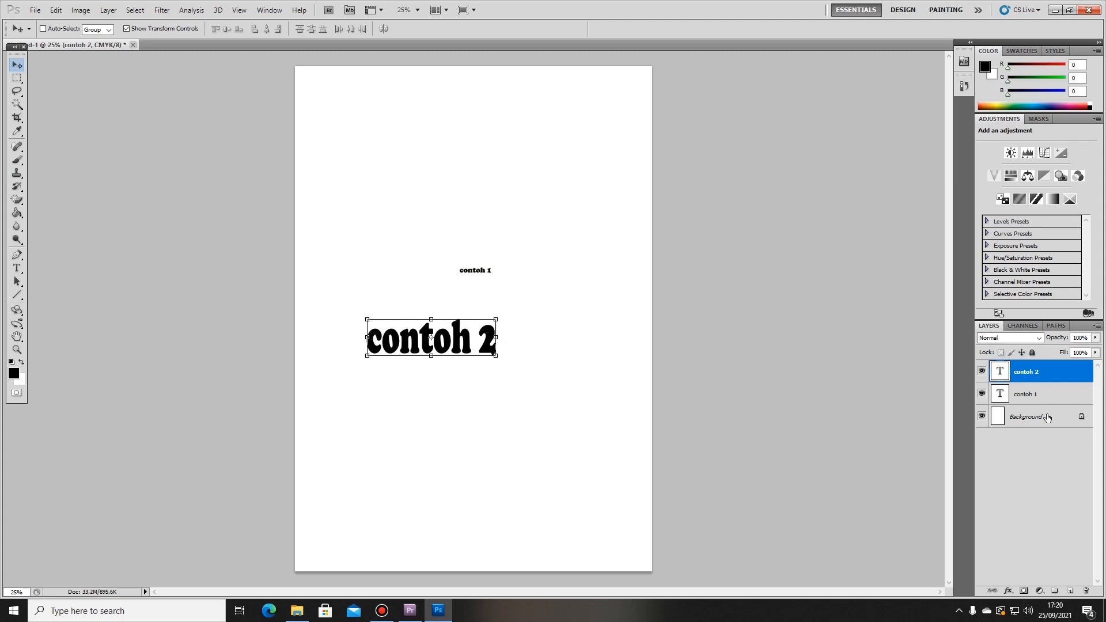
Enlarge the "contoh 1" text to just over a quarter of the page width and turn off the Move tool's transform controls.
{"action": "left_click", "coordinate": [1041, 393]}
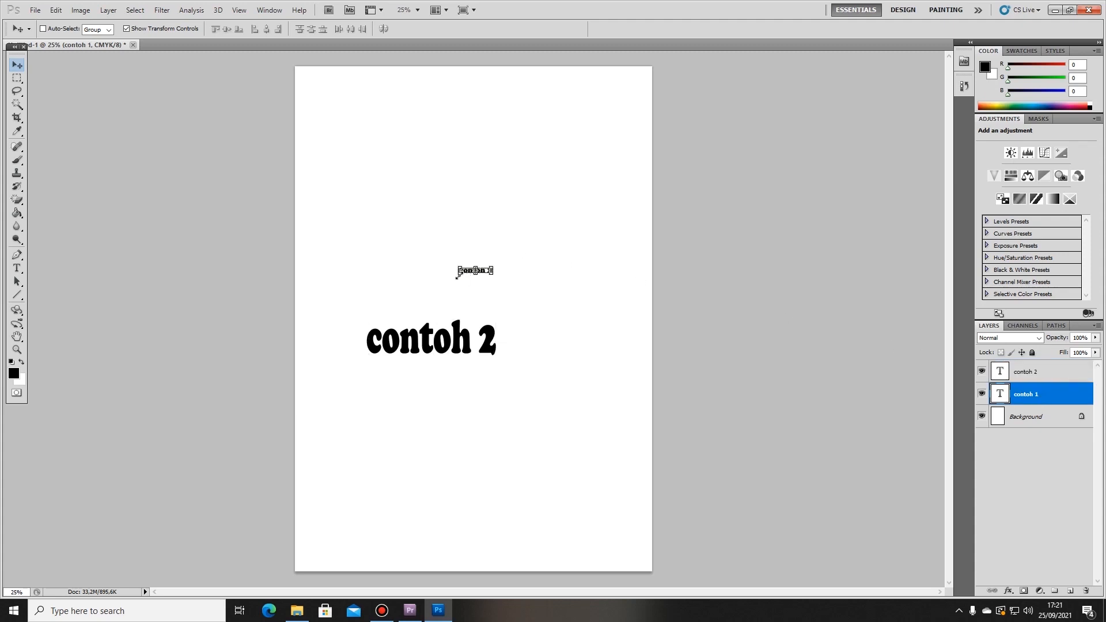
{"action": "key", "text": "ctrl+t"}
{"action": "left_click_drag", "start_coordinate": [455, 275], "coordinate": [406, 311]}
{"action": "key", "text": "Return"}
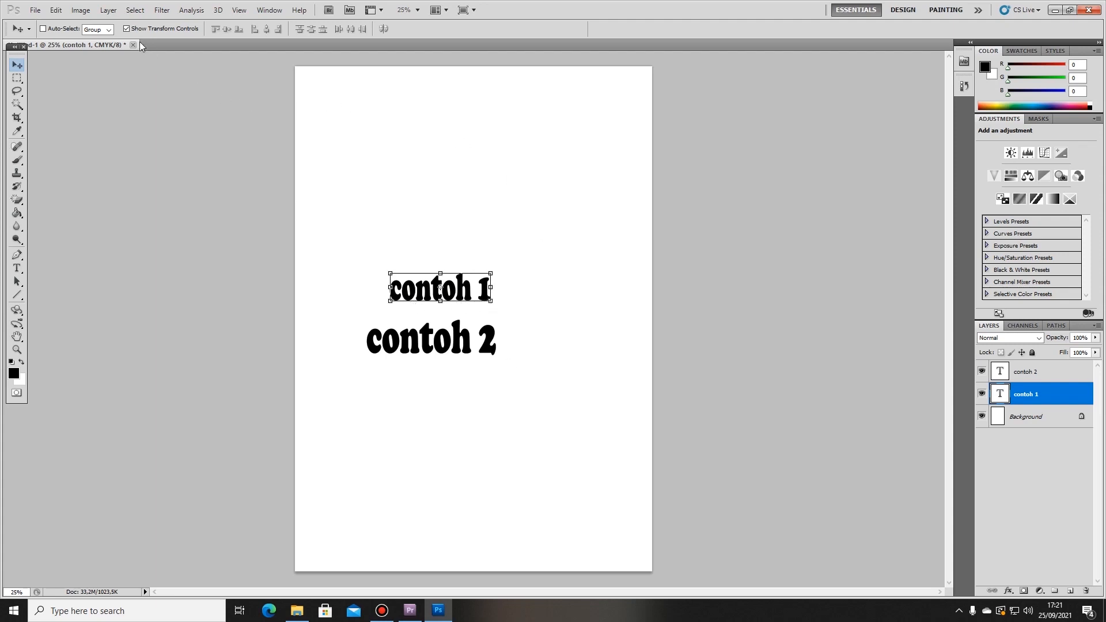
{"action": "left_click", "coordinate": [126, 28]}
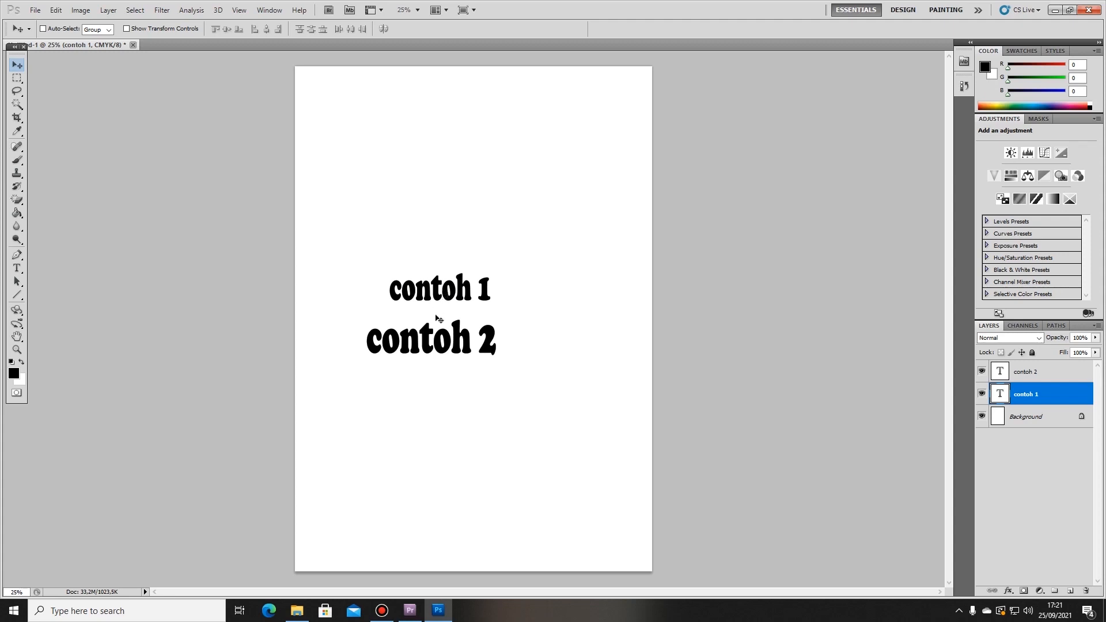
Switch between the "contoh 2" and "contoh 1" layers to view each one's transform box, and hide the transform controls with "contoh 1" selected.
{"action": "left_click", "coordinate": [1045, 377]}
{"action": "left_click", "coordinate": [1045, 394]}
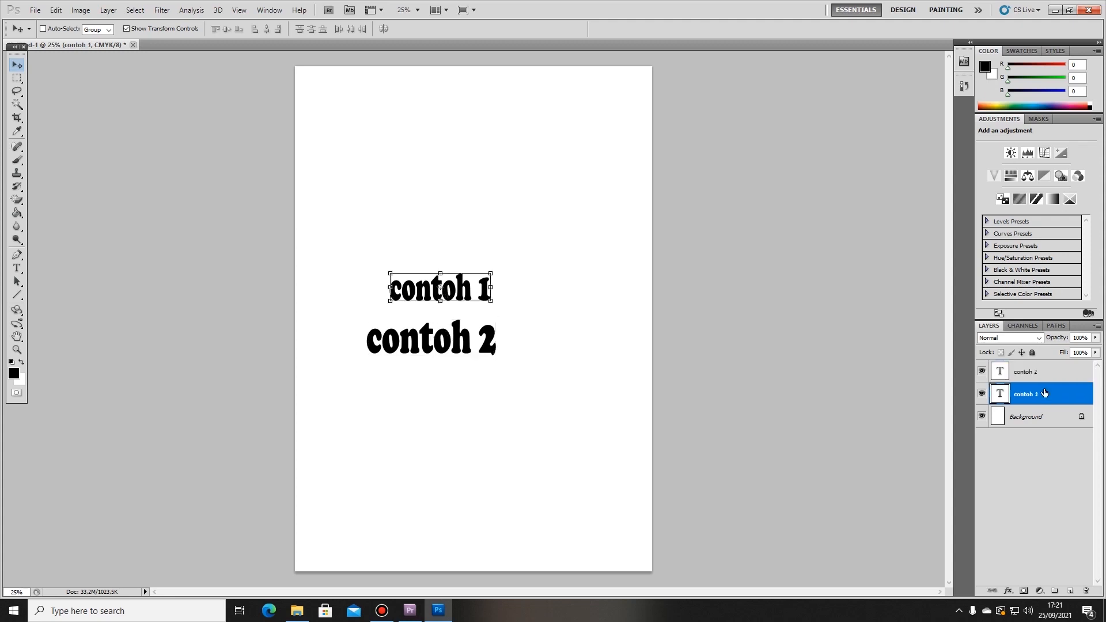
{"action": "double_click", "coordinate": [1043, 378]}
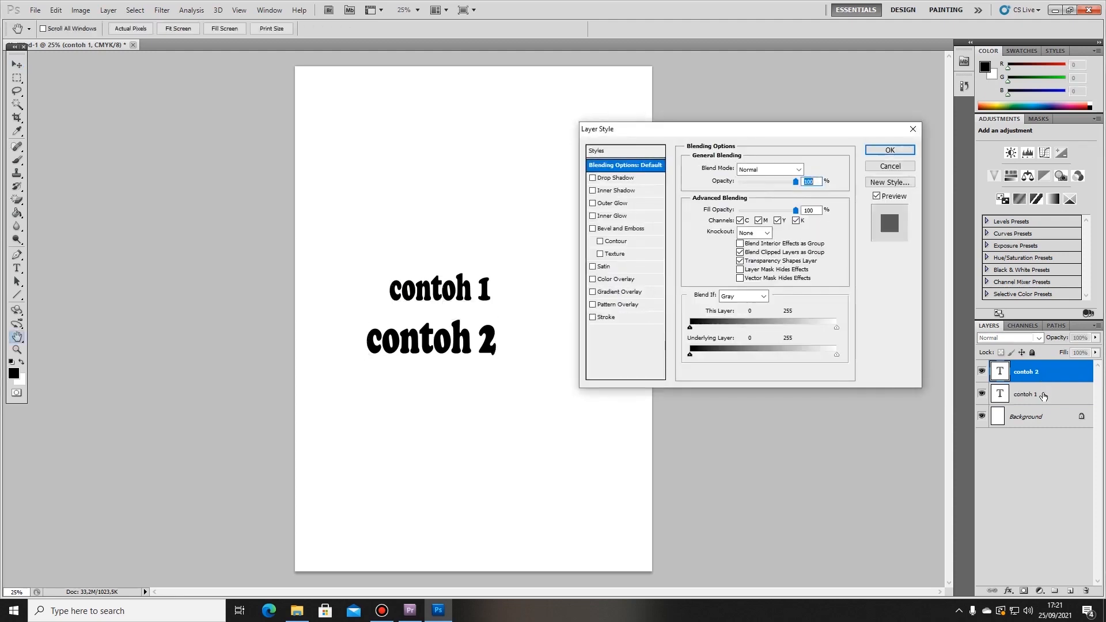
{"action": "left_click", "coordinate": [890, 167]}
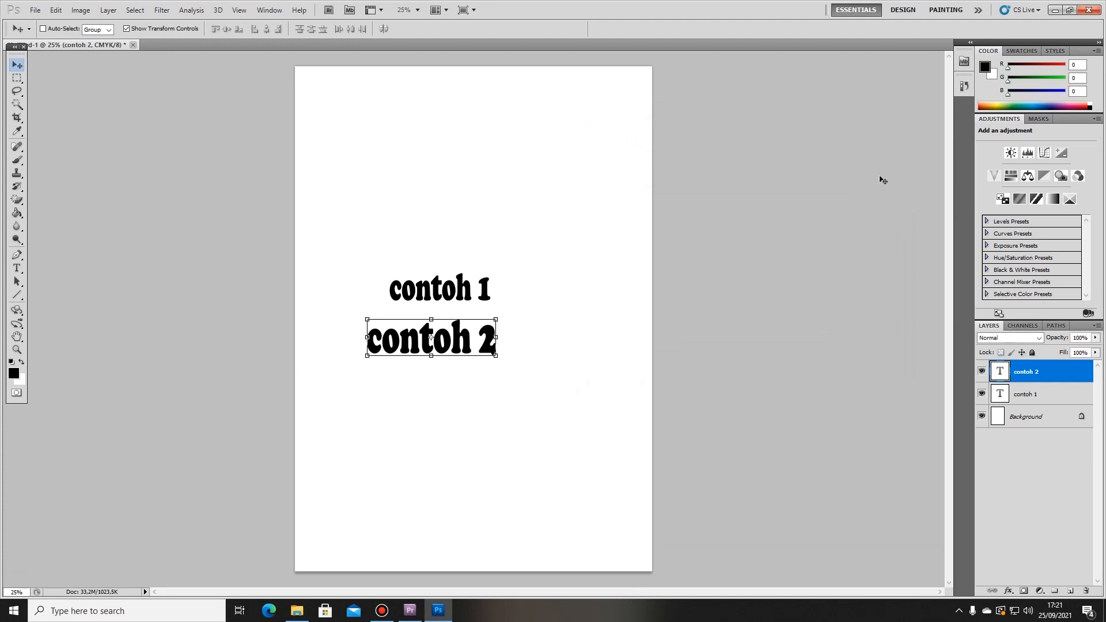
{"action": "left_click", "coordinate": [1049, 394]}
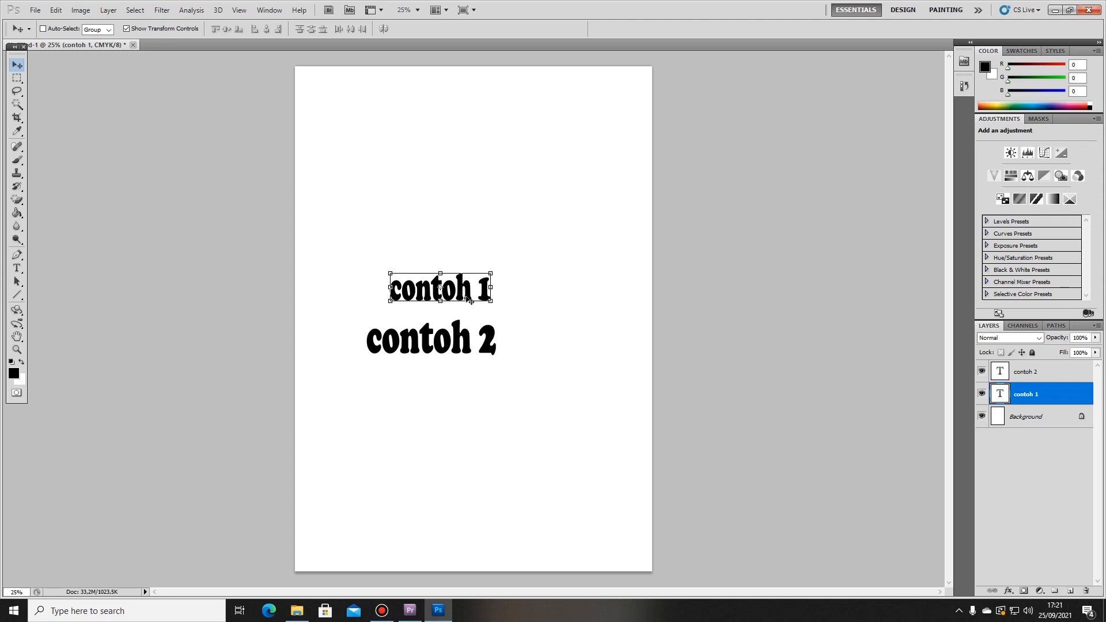
{"action": "left_click", "coordinate": [126, 28]}
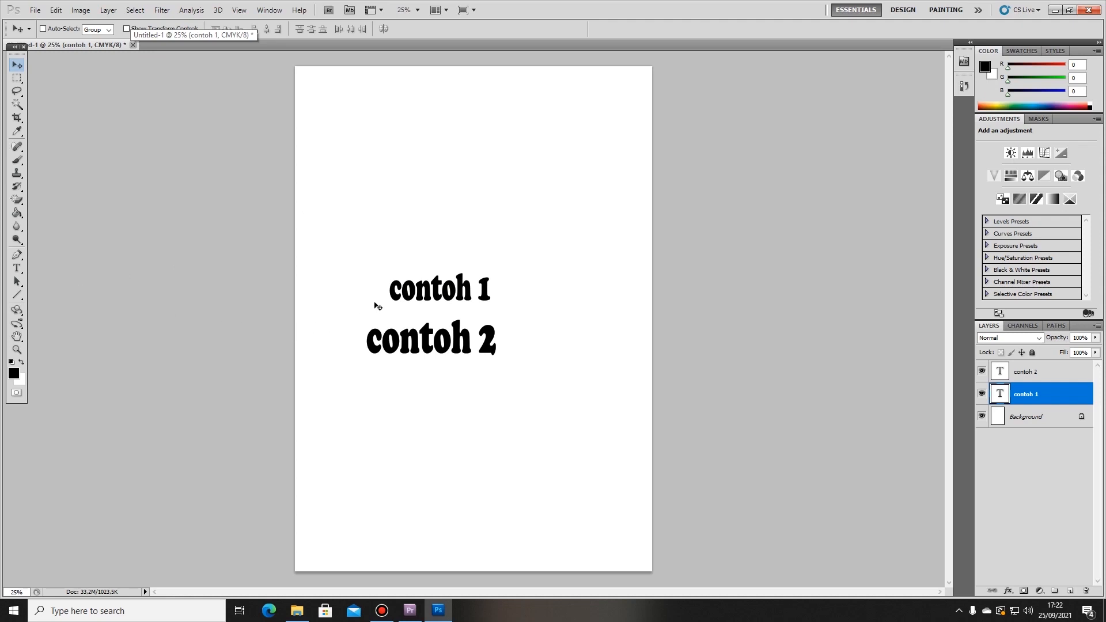
Rasterize the "contoh 1" text layer and erase streaks across the word "contoh" with the 32 px Eraser.
{"action": "left_click", "coordinate": [17, 200]}
{"action": "left_click_drag", "start_coordinate": [18, 201], "coordinate": [55, 199]}
{"action": "left_click", "coordinate": [413, 294]}
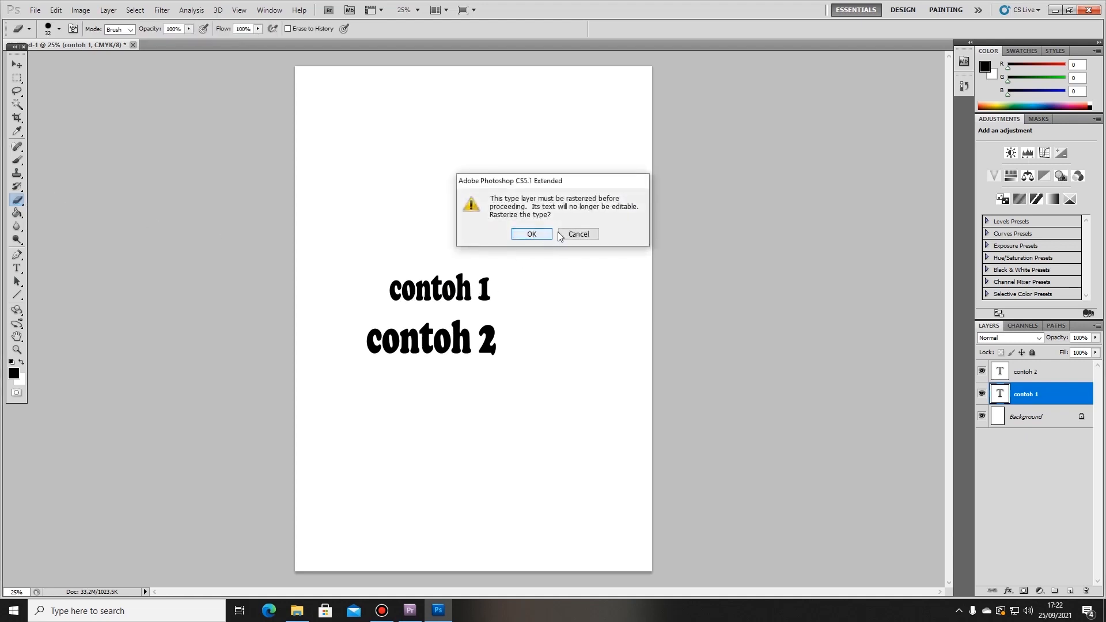
{"action": "left_click", "coordinate": [529, 234]}
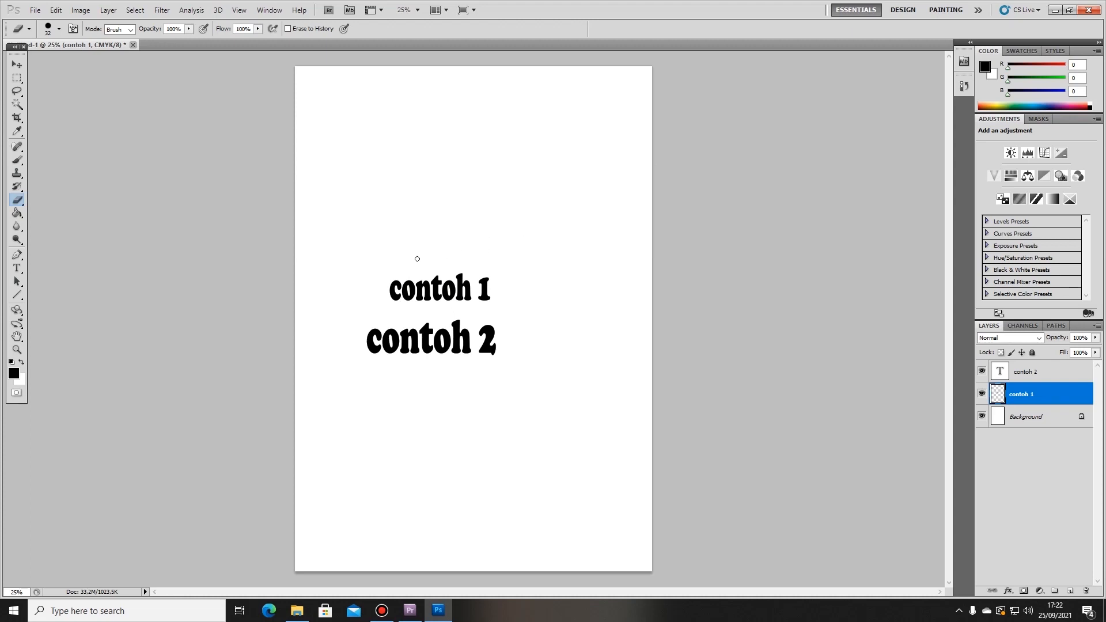
{"action": "mouse_move", "coordinate": [403, 286]}
{"action": "left_mouse_down"}
{"action": "mouse_move", "coordinate": [394, 296]}
{"action": "mouse_move", "coordinate": [458, 281]}
{"action": "mouse_move", "coordinate": [457, 298]}
{"action": "mouse_move", "coordinate": [471, 290]}
{"action": "left_mouse_up"}
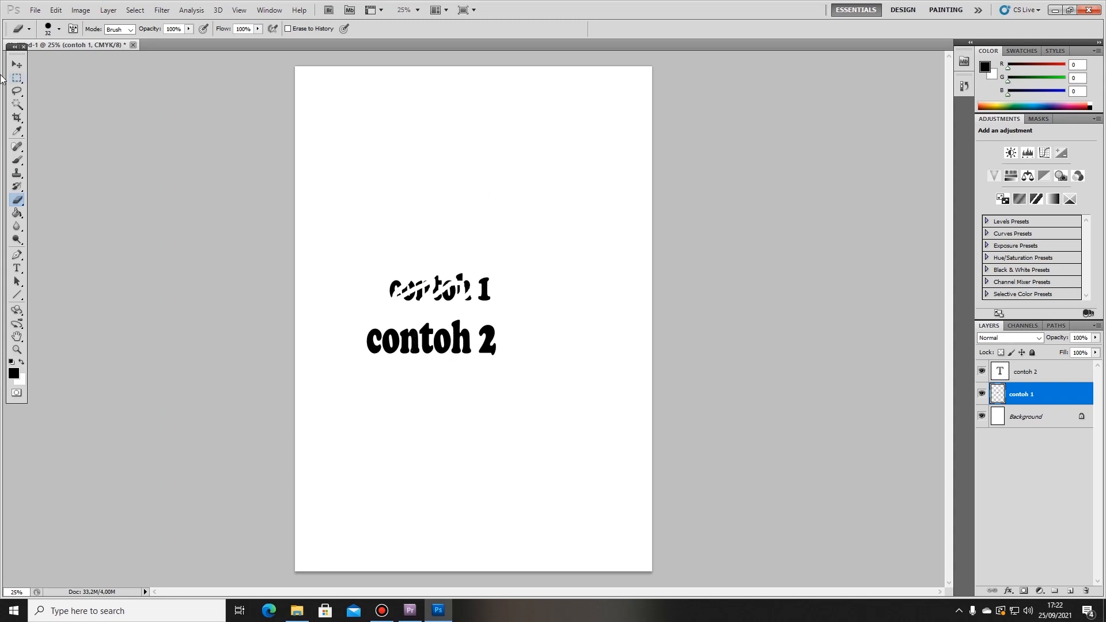
{"action": "left_click", "coordinate": [17, 65]}
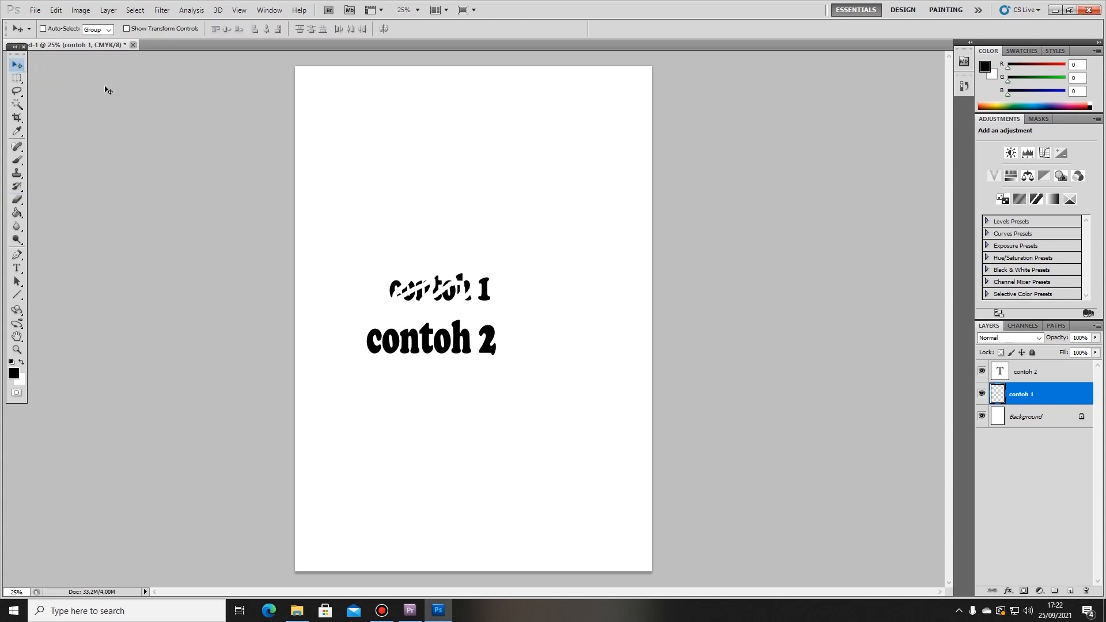
Rasterize the "contoh 2" text layer and erase horizontal streaks through the word "contoh" with the 32 px Eraser.
{"action": "left_click", "coordinate": [1028, 375]}
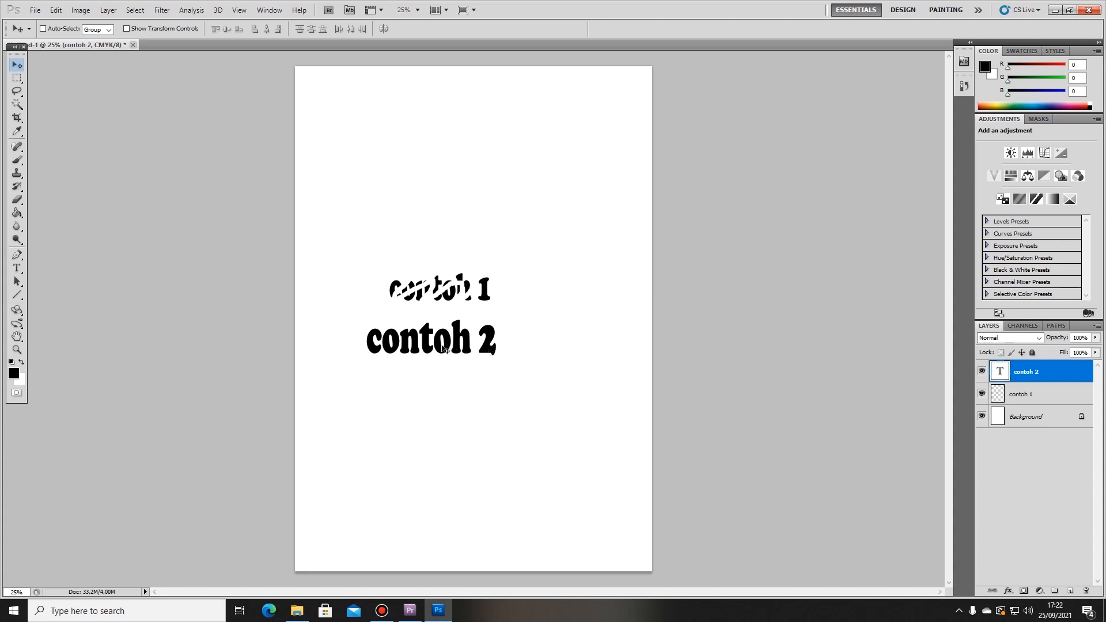
{"action": "left_click", "coordinate": [18, 213]}
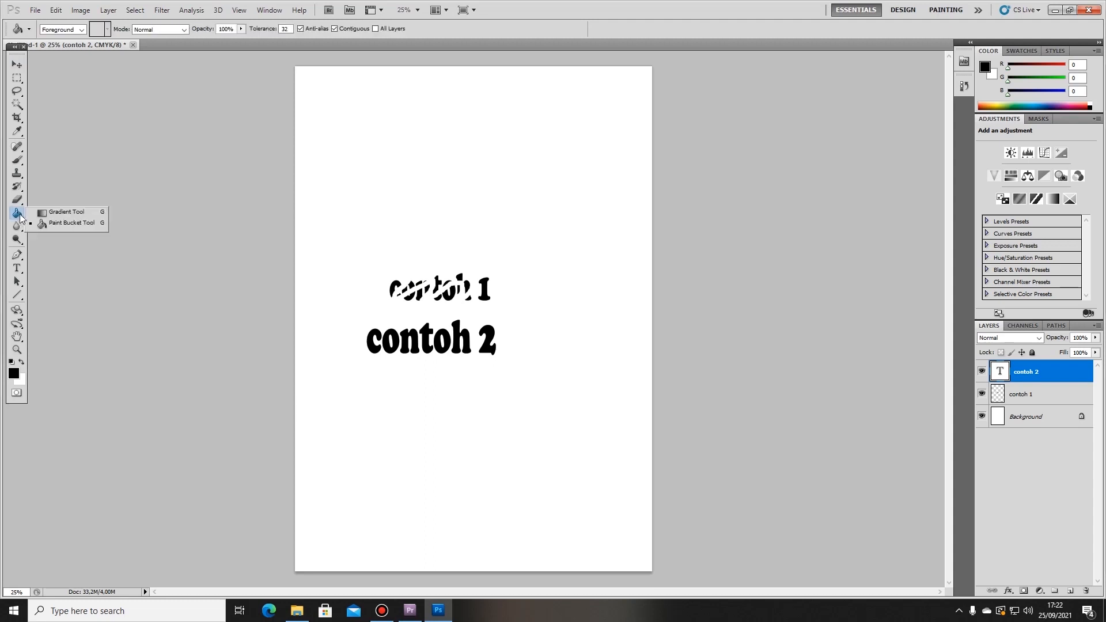
{"action": "left_click", "coordinate": [17, 199]}
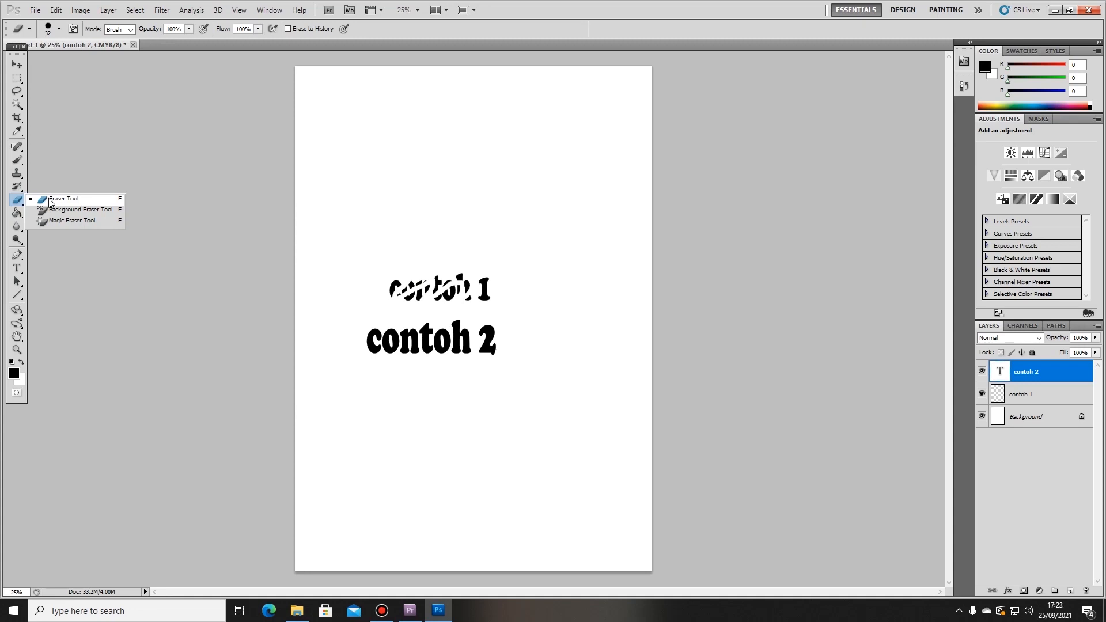
{"action": "left_click", "coordinate": [50, 199]}
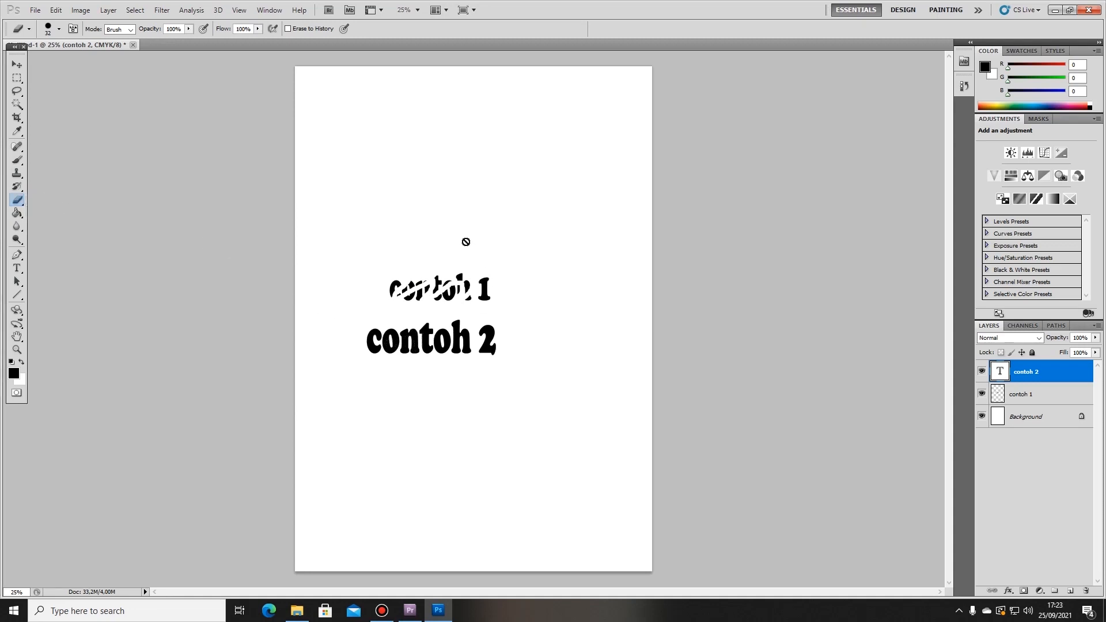
{"action": "left_click", "coordinate": [409, 343]}
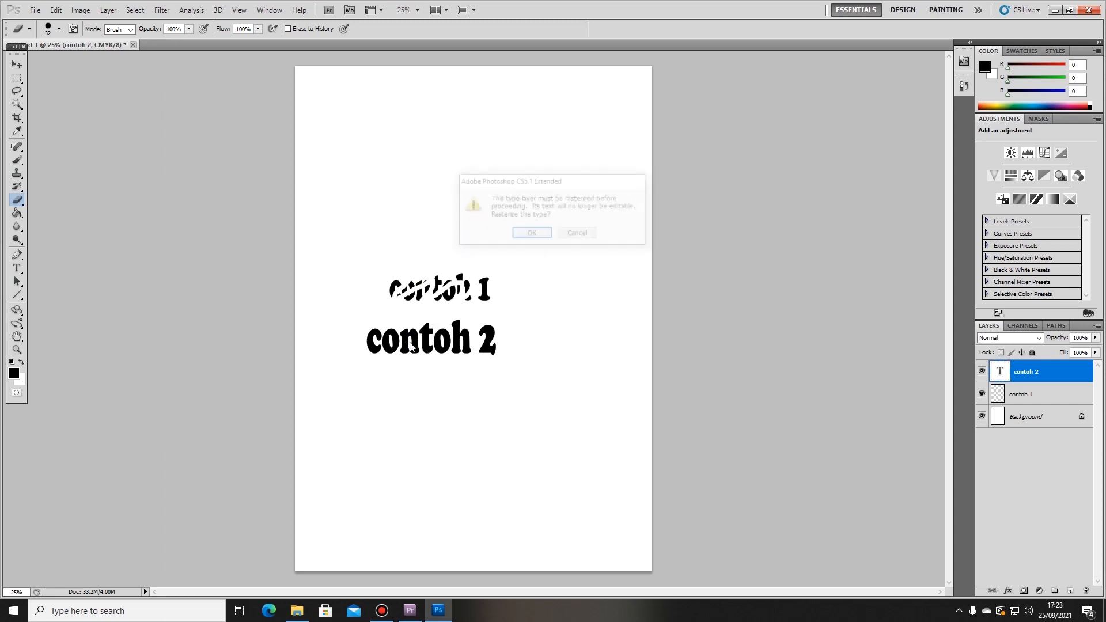
{"action": "left_click", "coordinate": [528, 234]}
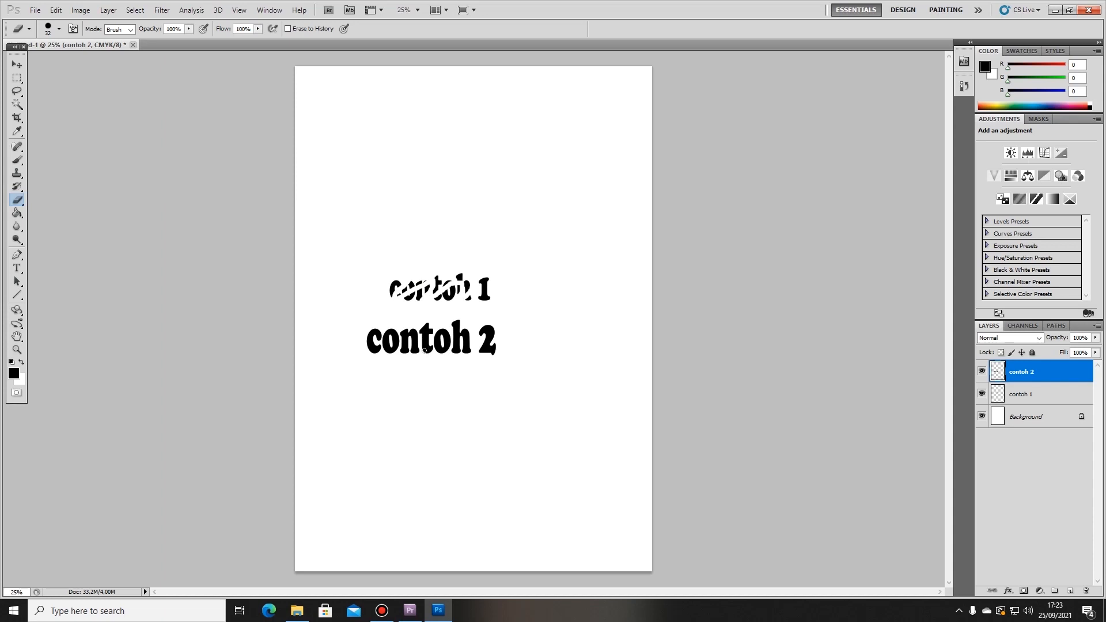
{"action": "mouse_move", "coordinate": [405, 345]}
{"action": "left_mouse_down"}
{"action": "mouse_move", "coordinate": [421, 326]}
{"action": "mouse_move", "coordinate": [425, 349]}
{"action": "mouse_move", "coordinate": [480, 337]}
{"action": "mouse_move", "coordinate": [386, 326]}
{"action": "mouse_move", "coordinate": [464, 342]}
{"action": "mouse_move", "coordinate": [380, 342]}
{"action": "mouse_move", "coordinate": [440, 344]}
{"action": "left_mouse_up"}
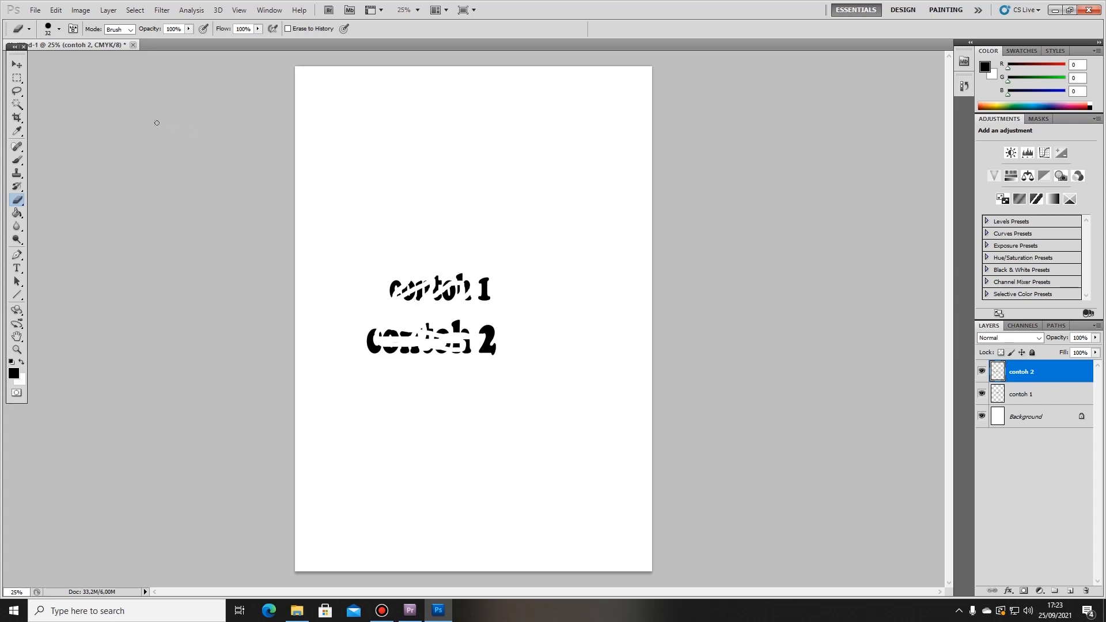
{"action": "left_click", "coordinate": [17, 64]}
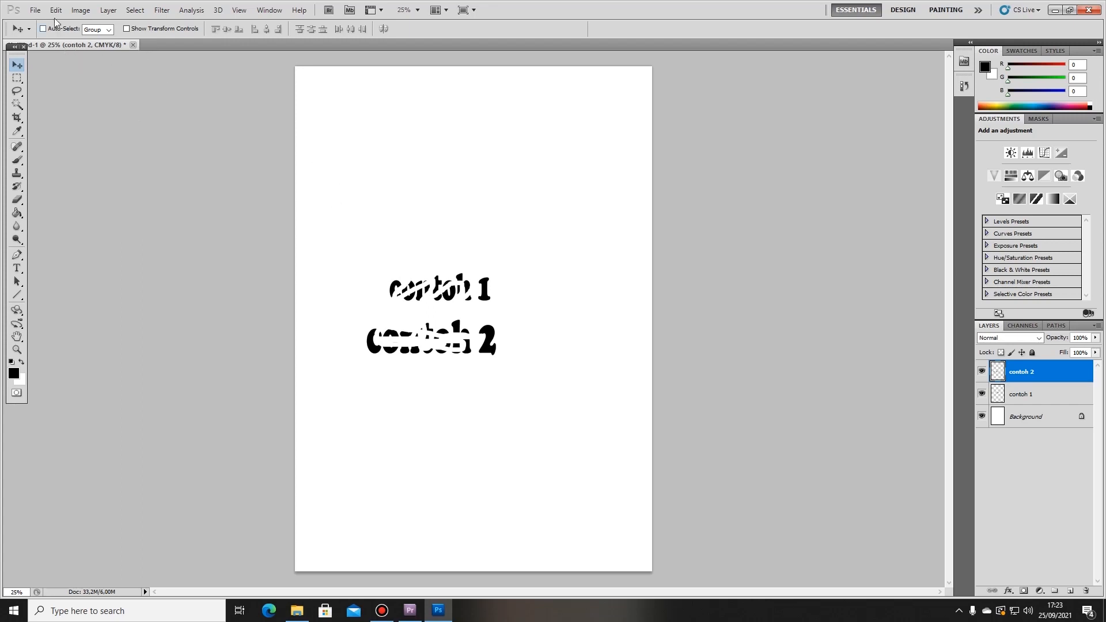
Save the document to the Desktop as a Photoshop PSD file named 2 with Maximize Compatibility on.
{"action": "left_click", "coordinate": [34, 10]}
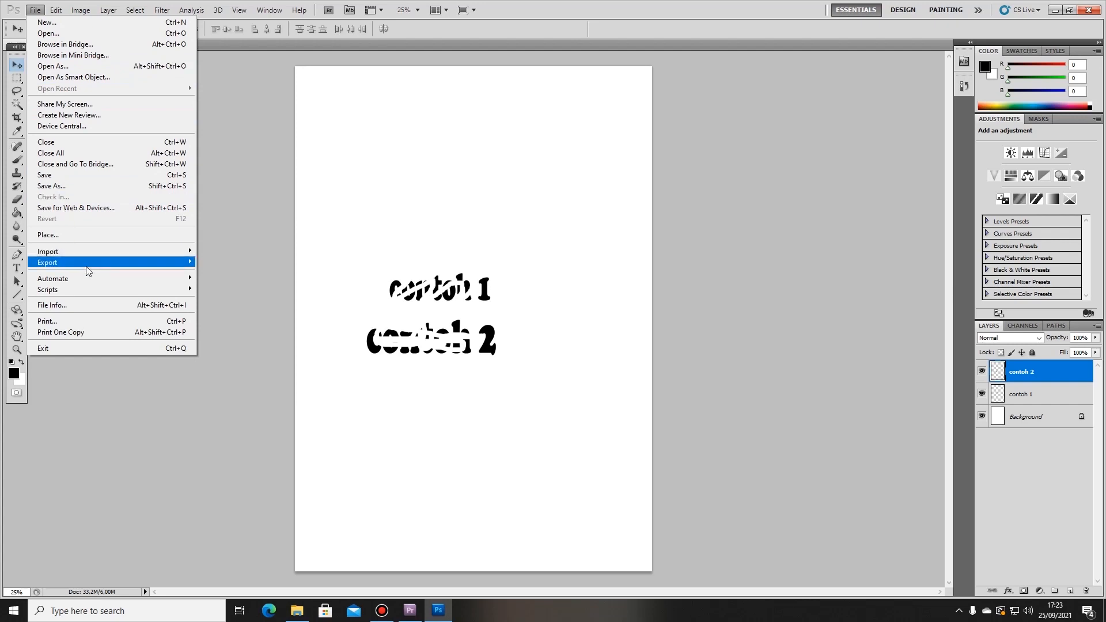
{"action": "left_click", "coordinate": [72, 187]}
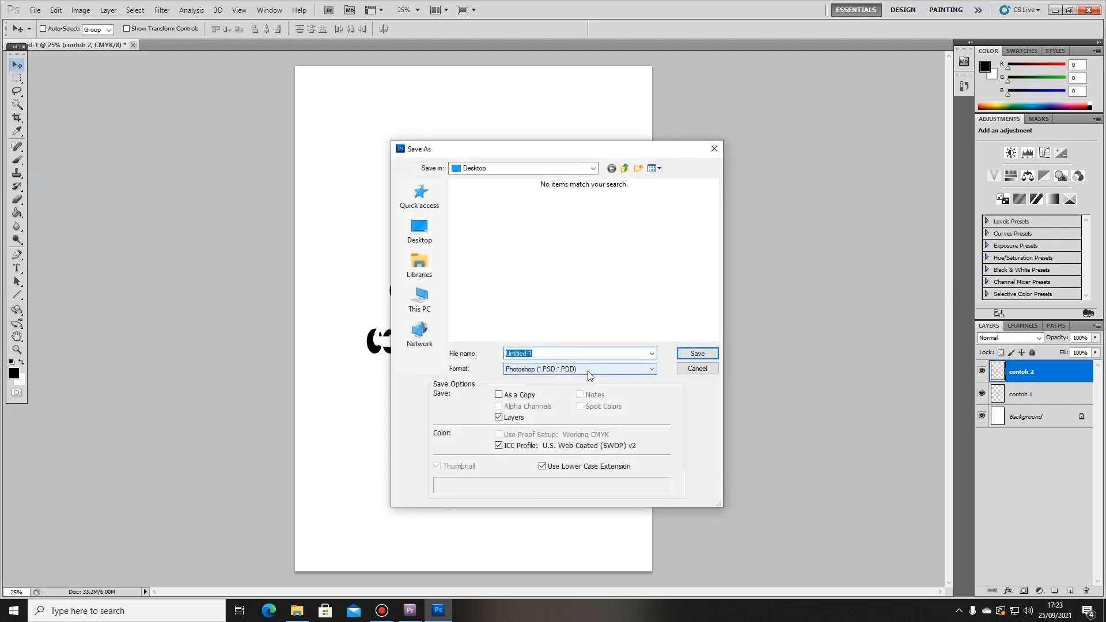
{"action": "left_click", "coordinate": [571, 370]}
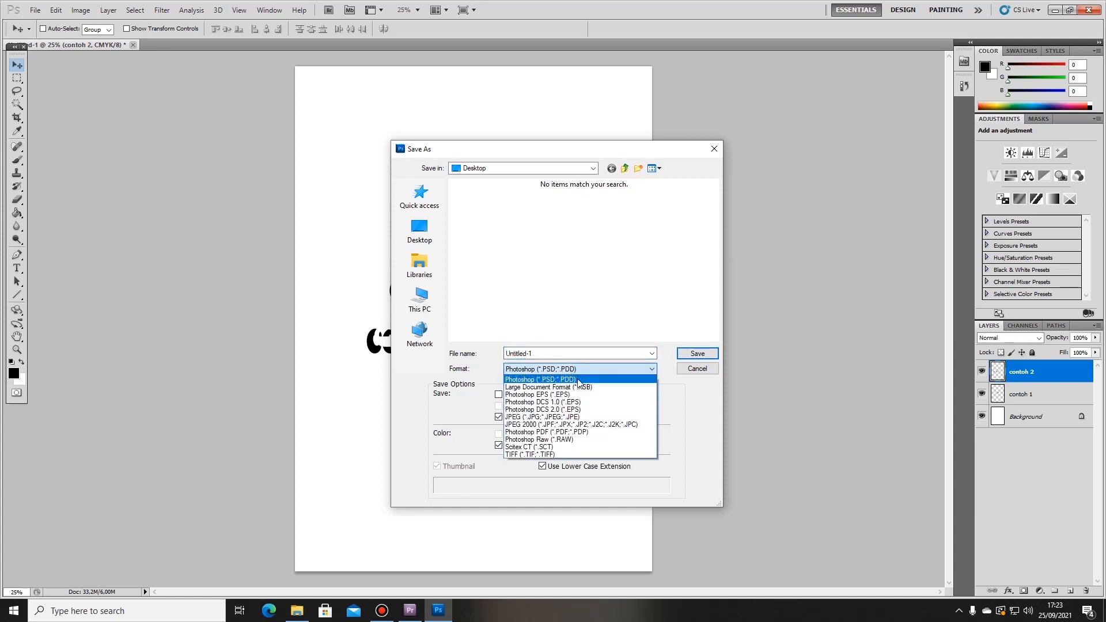
{"action": "left_click", "coordinate": [578, 380]}
{"action": "left_click", "coordinate": [578, 371]}
{"action": "left_click", "coordinate": [578, 371]}
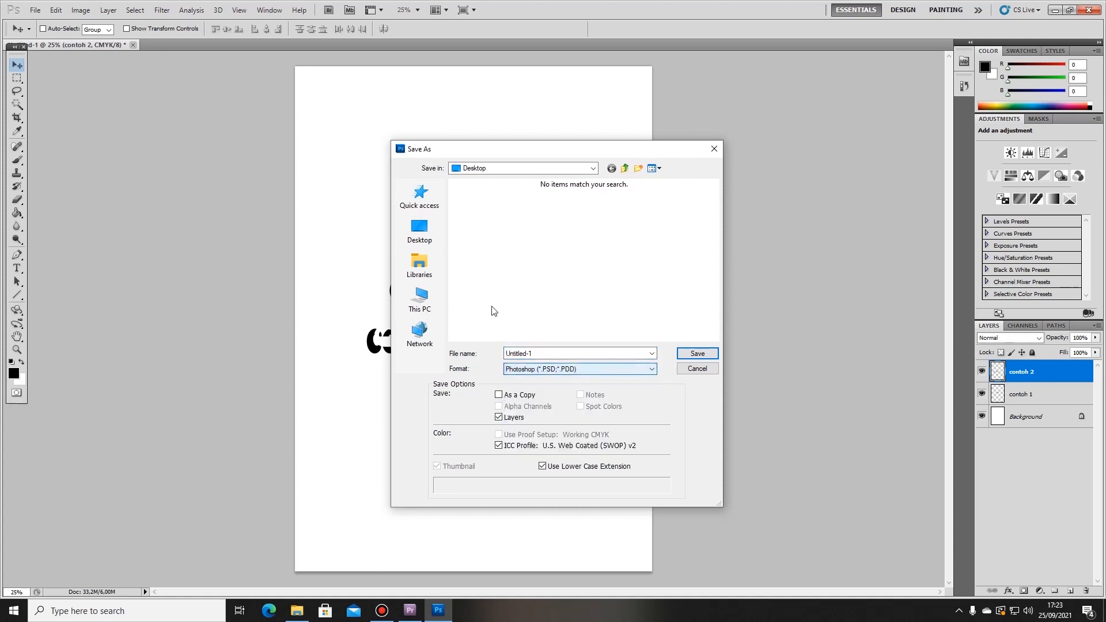
{"action": "left_click", "coordinate": [419, 231]}
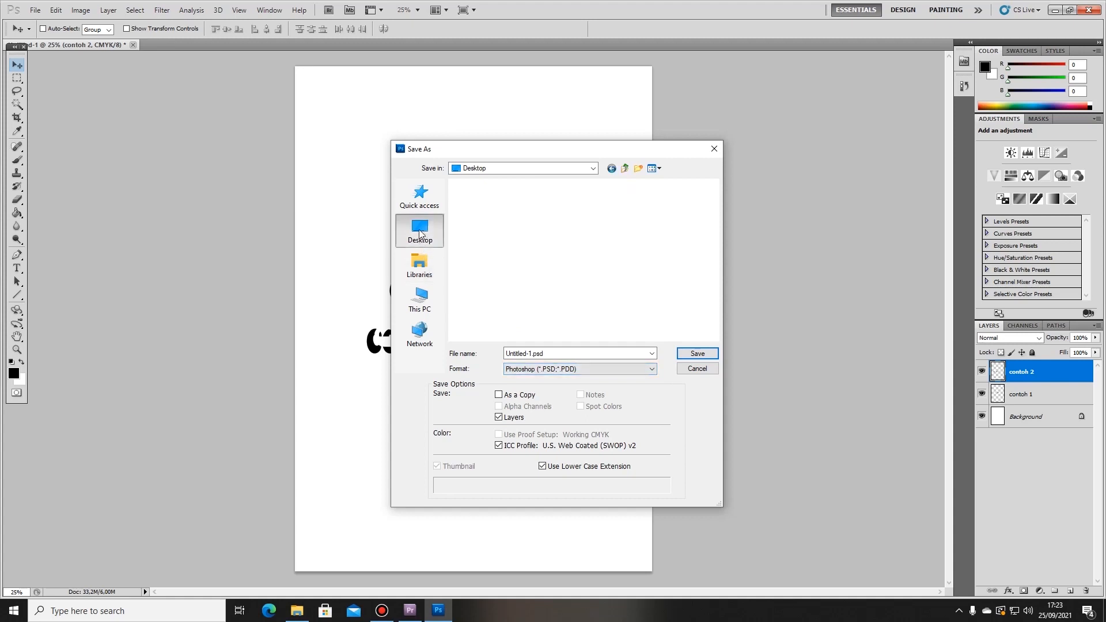
{"action": "left_click", "coordinate": [554, 352]}
{"action": "type", "text": "2"}
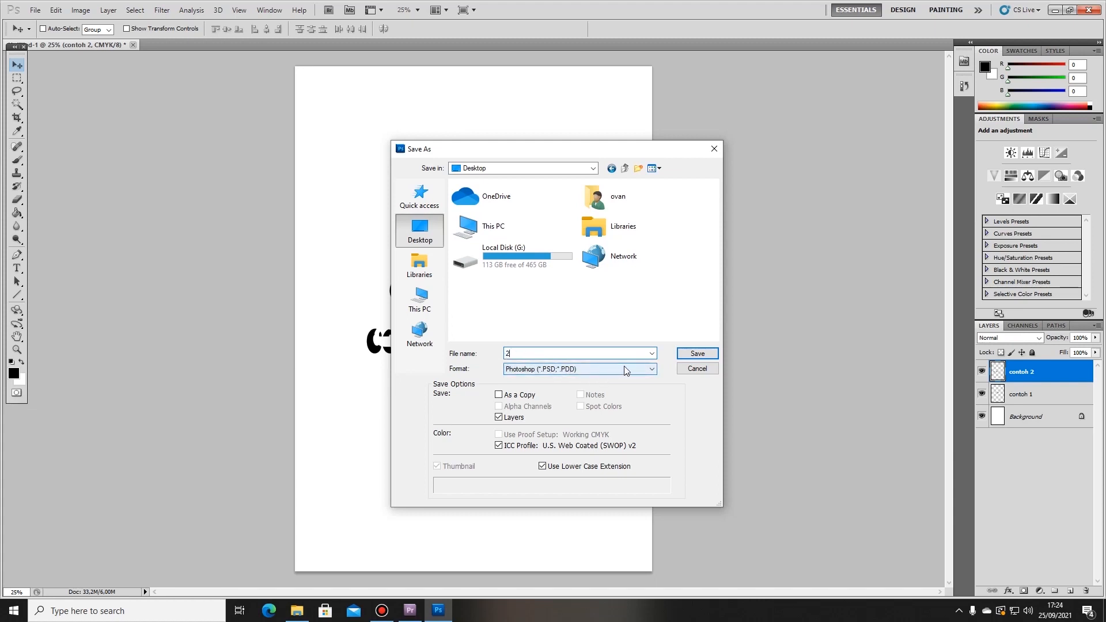
{"action": "left_click", "coordinate": [694, 356]}
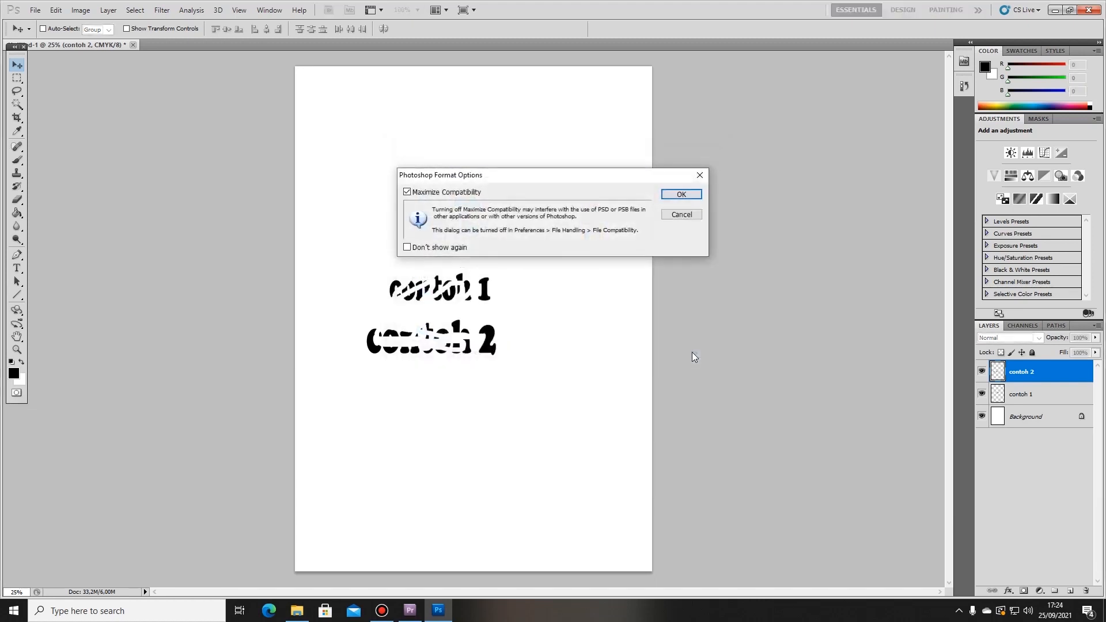
{"action": "left_click", "coordinate": [682, 196]}
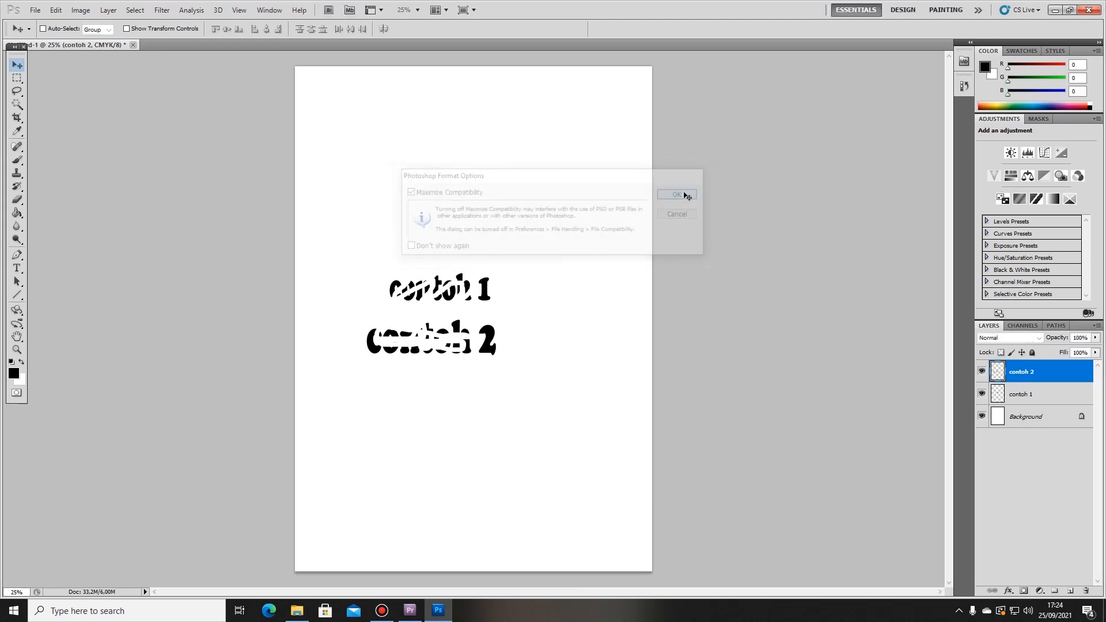
Close Photoshop, reopen the saved PSD file 2 from the desktop and activate the Move tool.
{"action": "left_click", "coordinate": [1090, 10]}
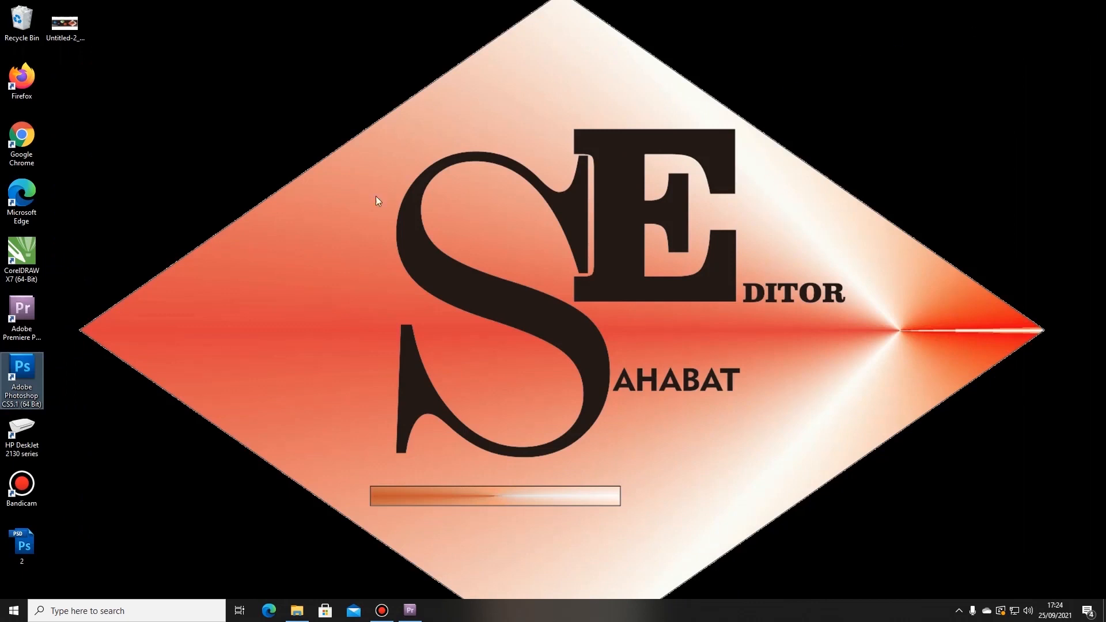
{"action": "double_click", "coordinate": [25, 543]}
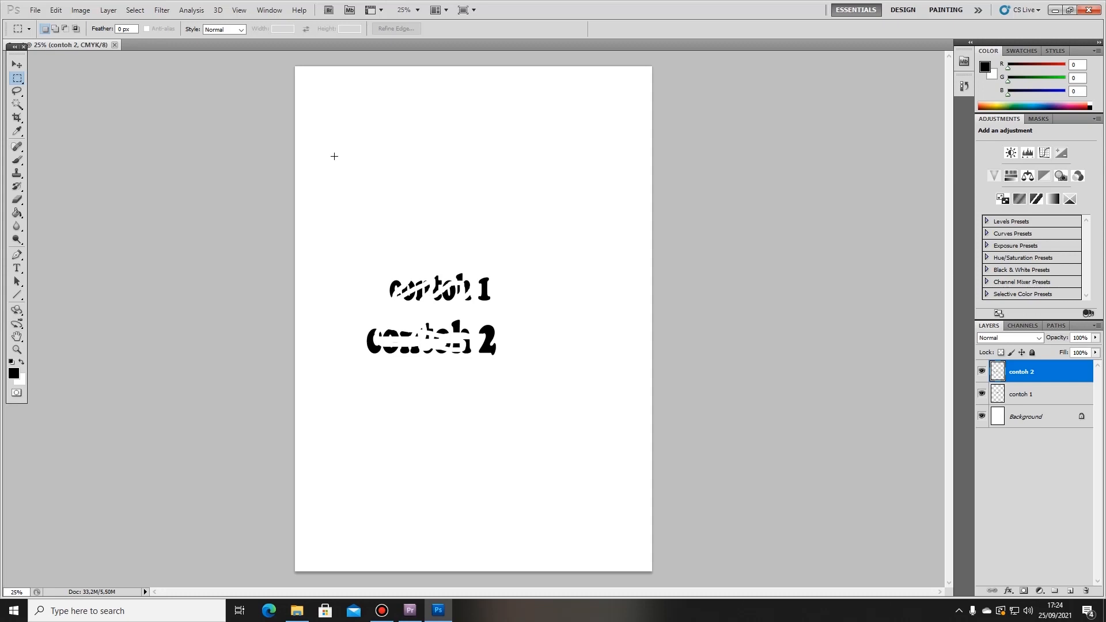
{"action": "left_click", "coordinate": [17, 64]}
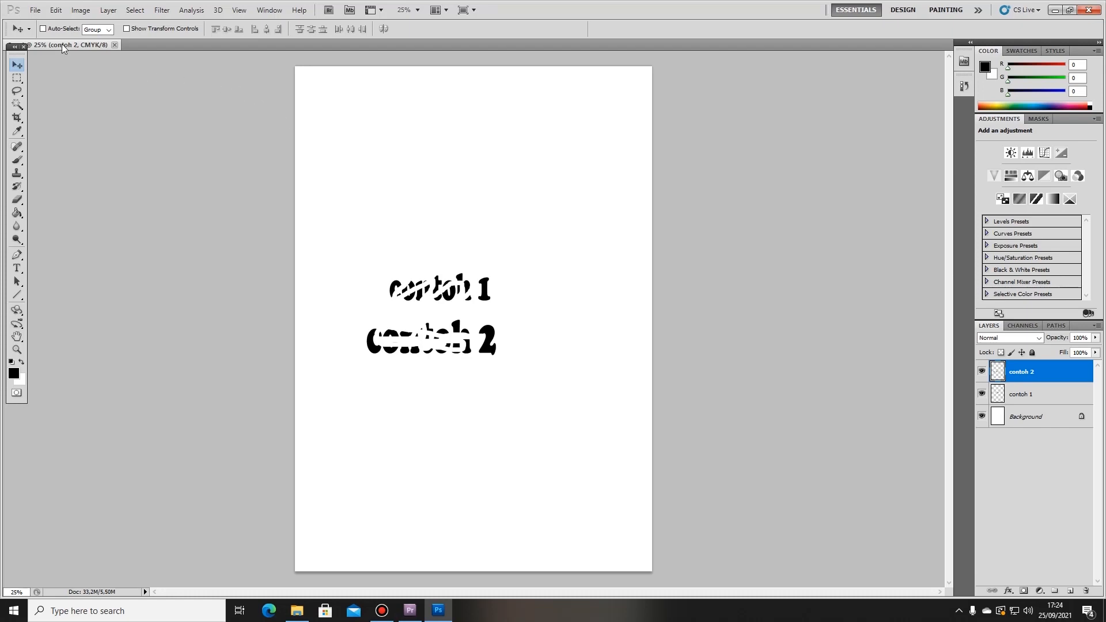
Save a JPEG copy named 3 to the Desktop at Maximum quality with the Baseline ("Standard") format, and close Photoshop.
{"action": "left_click", "coordinate": [35, 11]}
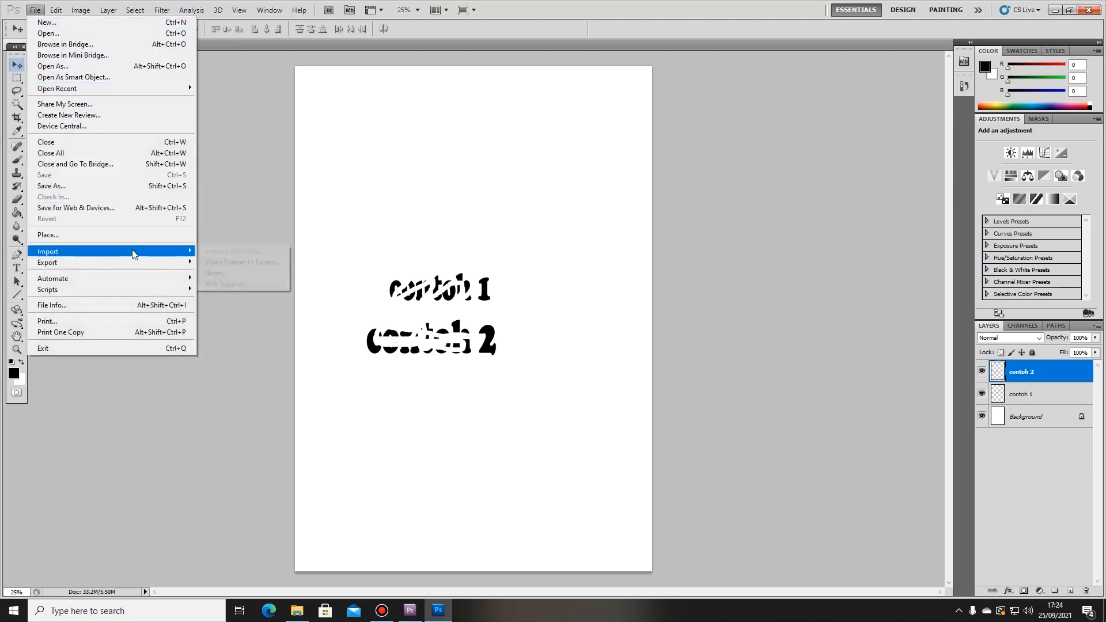
{"action": "left_click", "coordinate": [105, 187]}
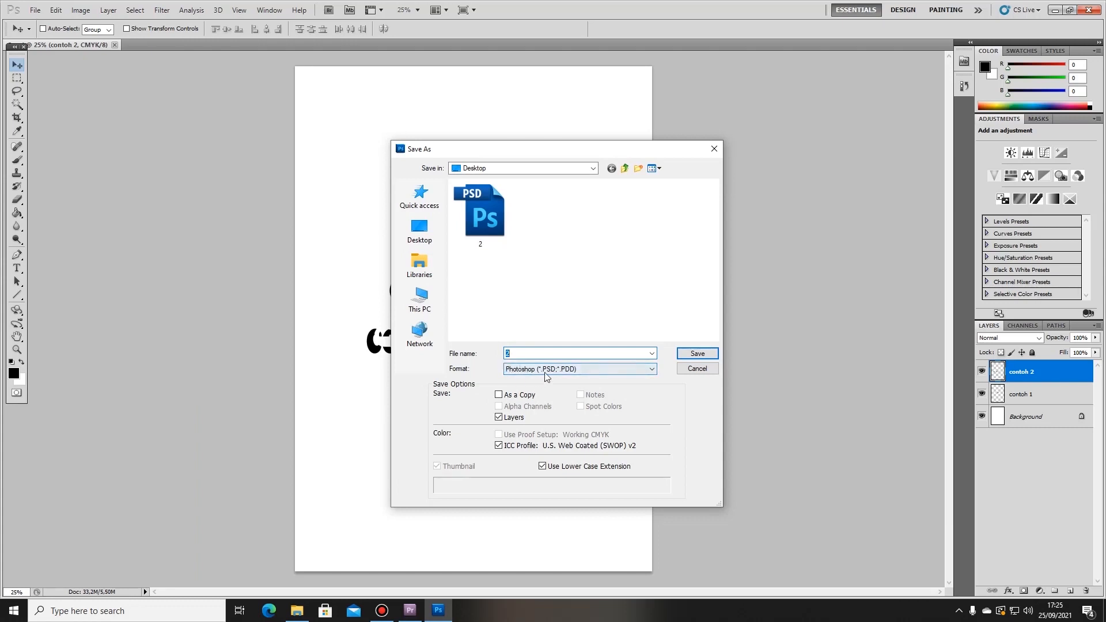
{"action": "left_click", "coordinate": [585, 374]}
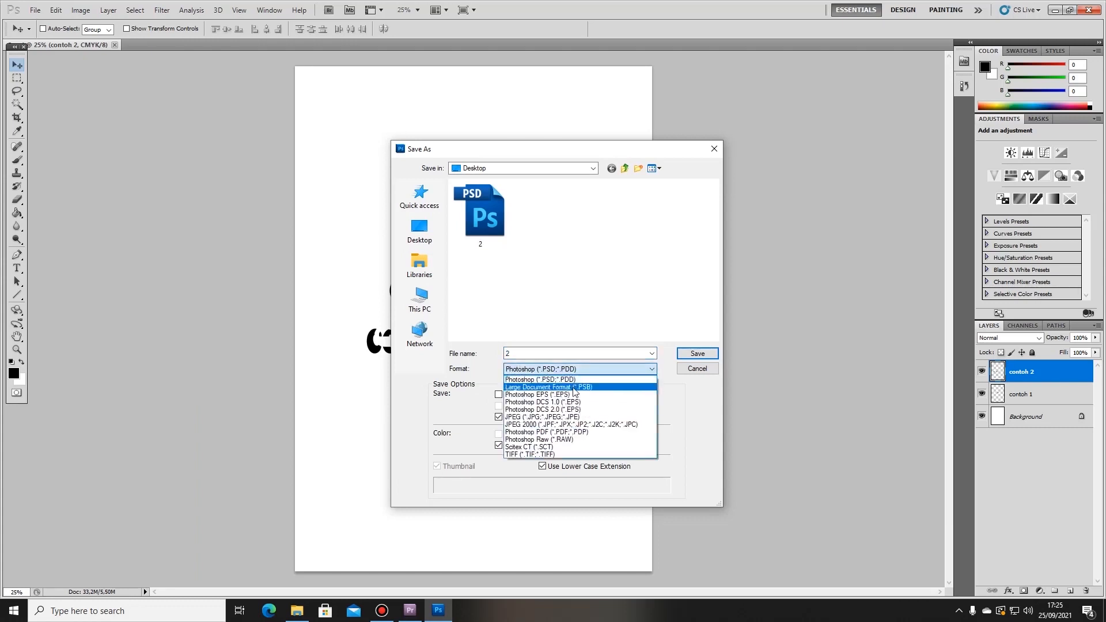
{"action": "left_click", "coordinate": [565, 417]}
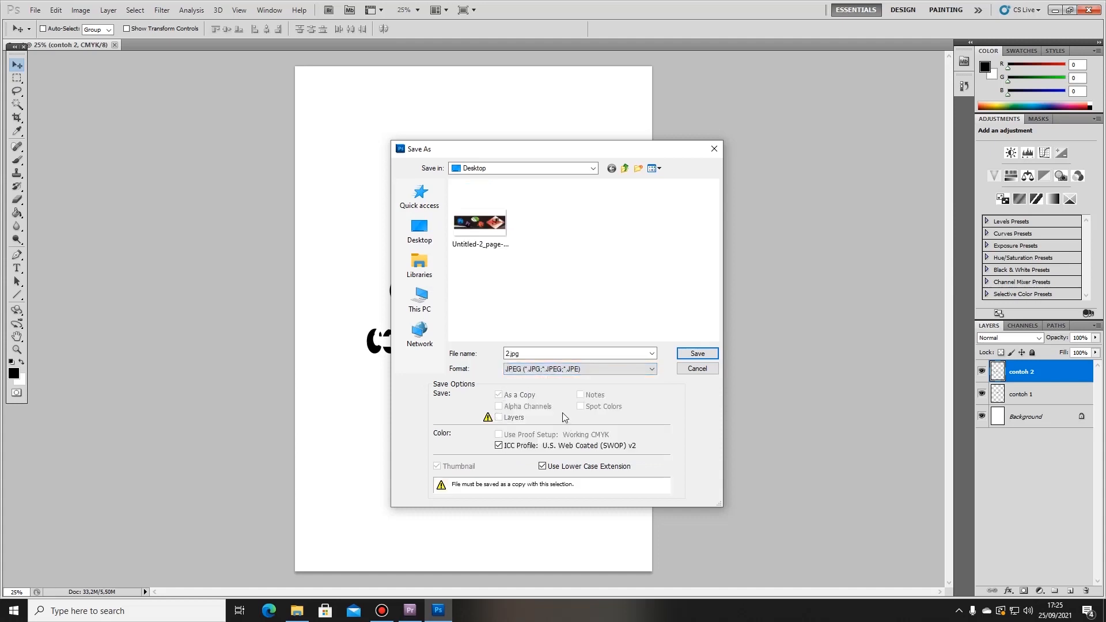
{"action": "left_click_drag", "start_coordinate": [524, 354], "coordinate": [501, 354]}
{"action": "left_click", "coordinate": [697, 353]}
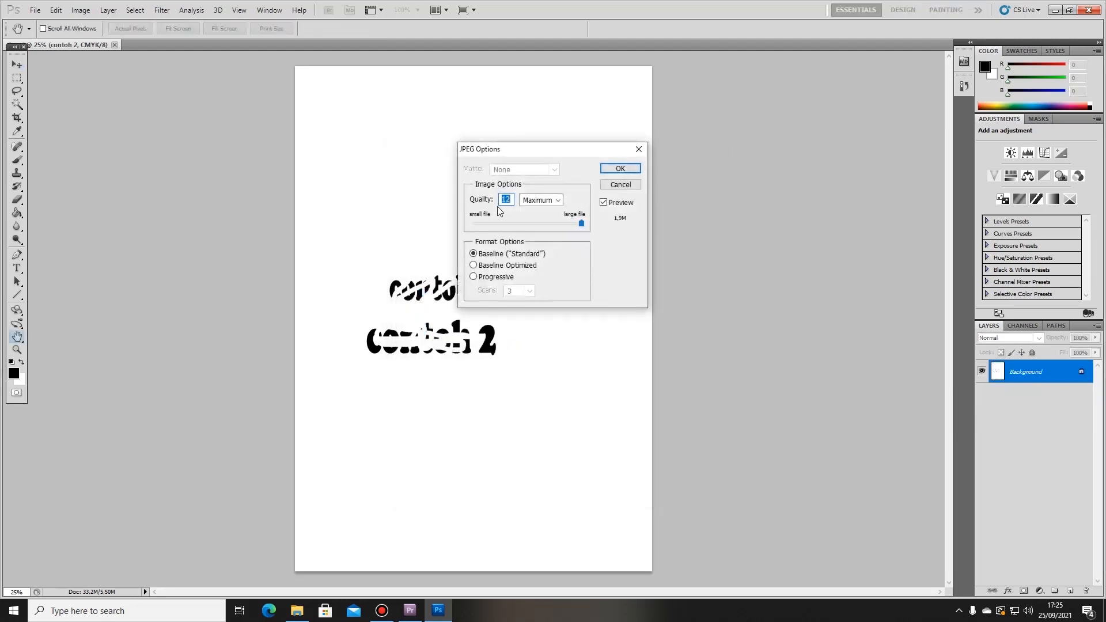
{"action": "left_click_drag", "start_coordinate": [581, 223], "coordinate": [535, 231]}
{"action": "left_click_drag", "start_coordinate": [535, 229], "coordinate": [592, 231]}
{"action": "left_click", "coordinate": [622, 169]}
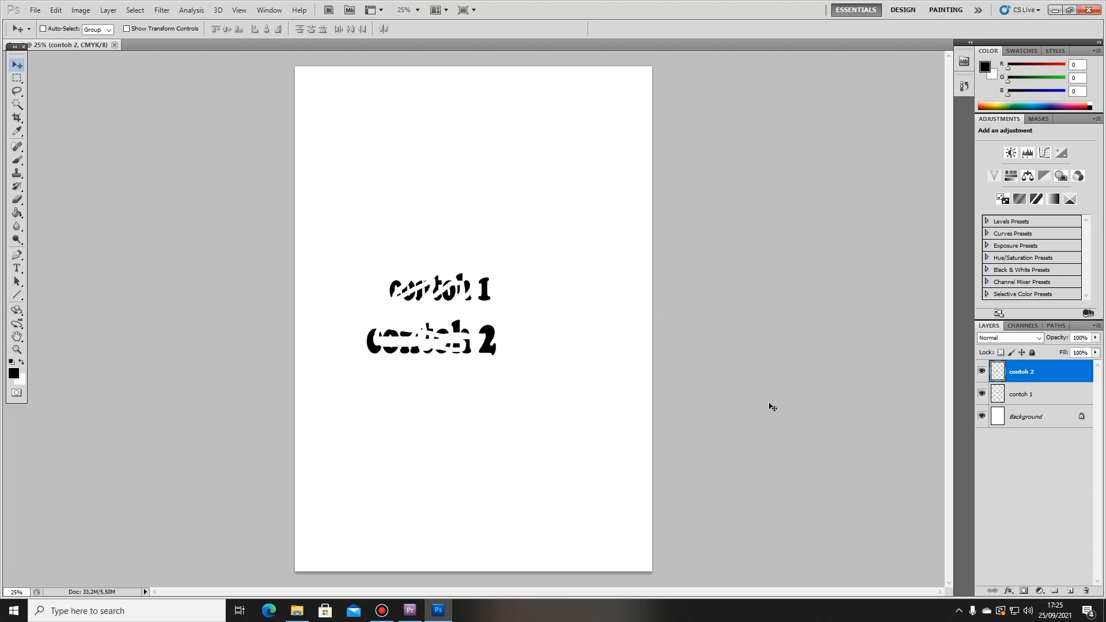
{"action": "left_click", "coordinate": [1088, 10]}
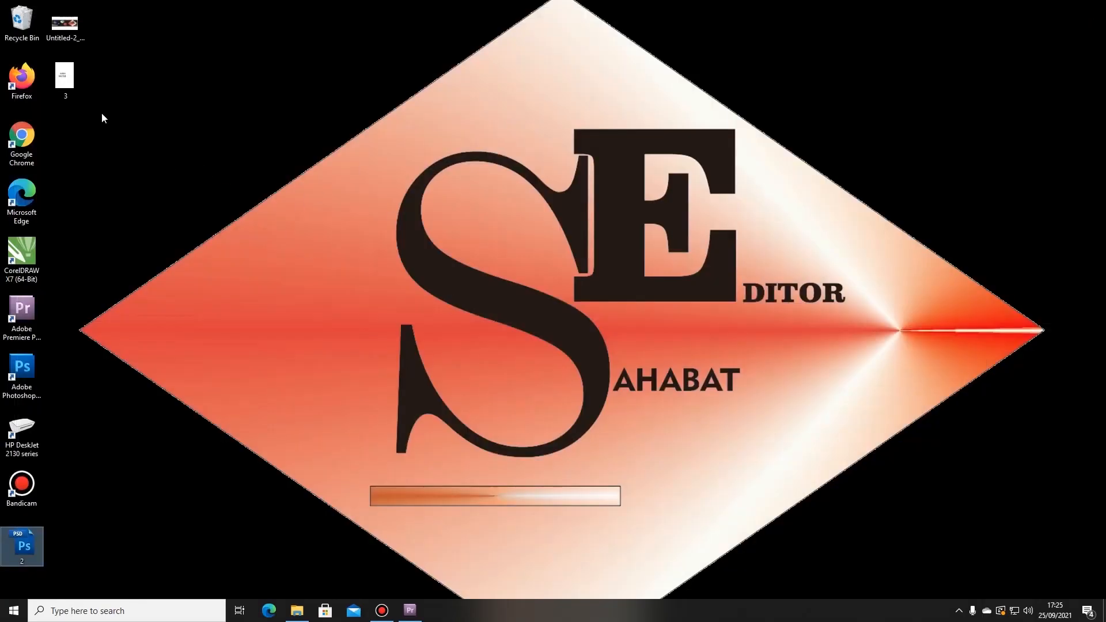
View the saved JPEG file 3 from the desktop in the Photos viewer, closing and reopening it once.
{"action": "double_click", "coordinate": [66, 84]}
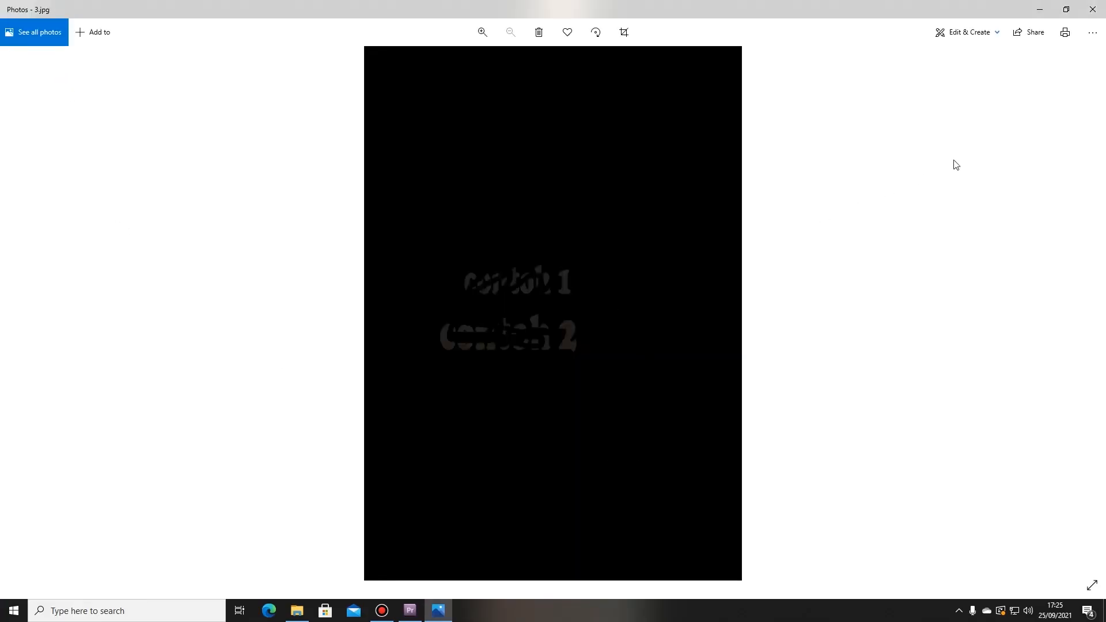
{"action": "left_click", "coordinate": [1092, 9]}
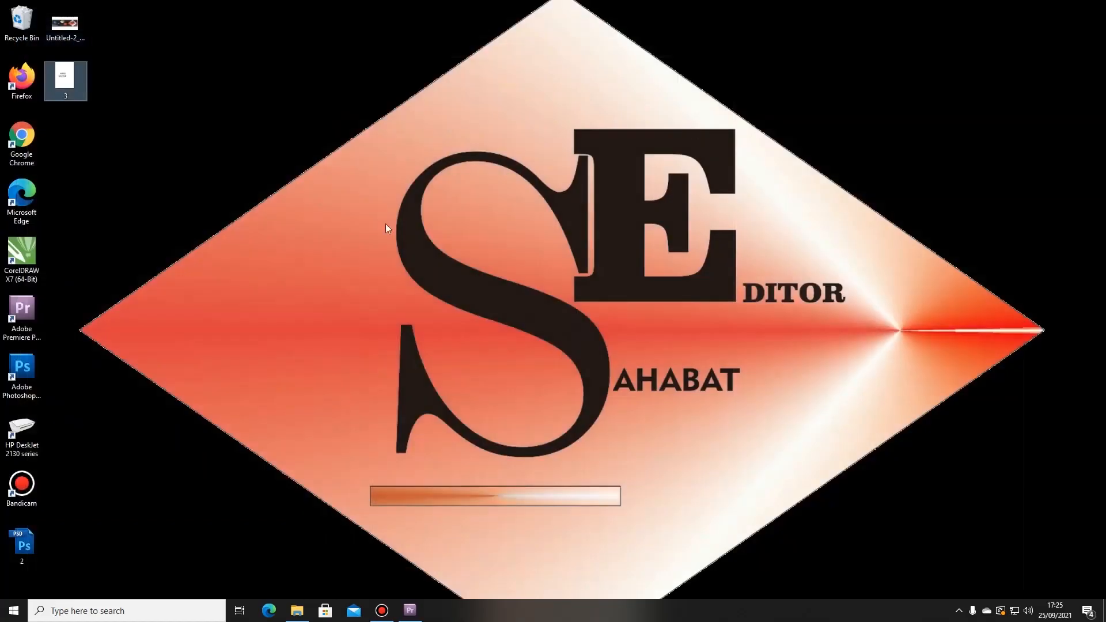
{"action": "double_click", "coordinate": [51, 84]}
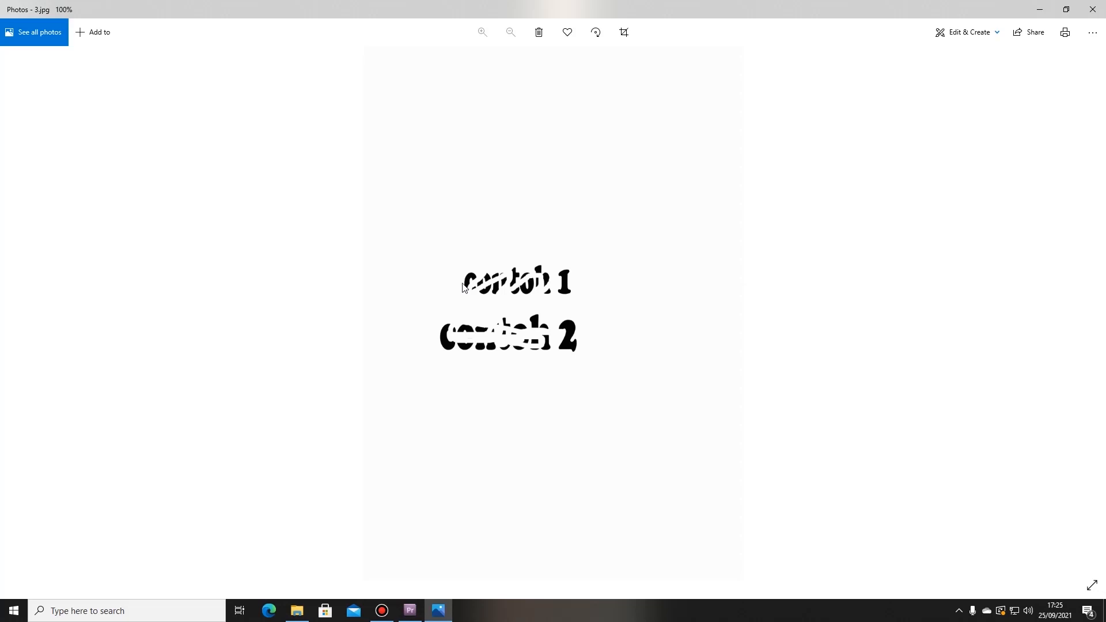
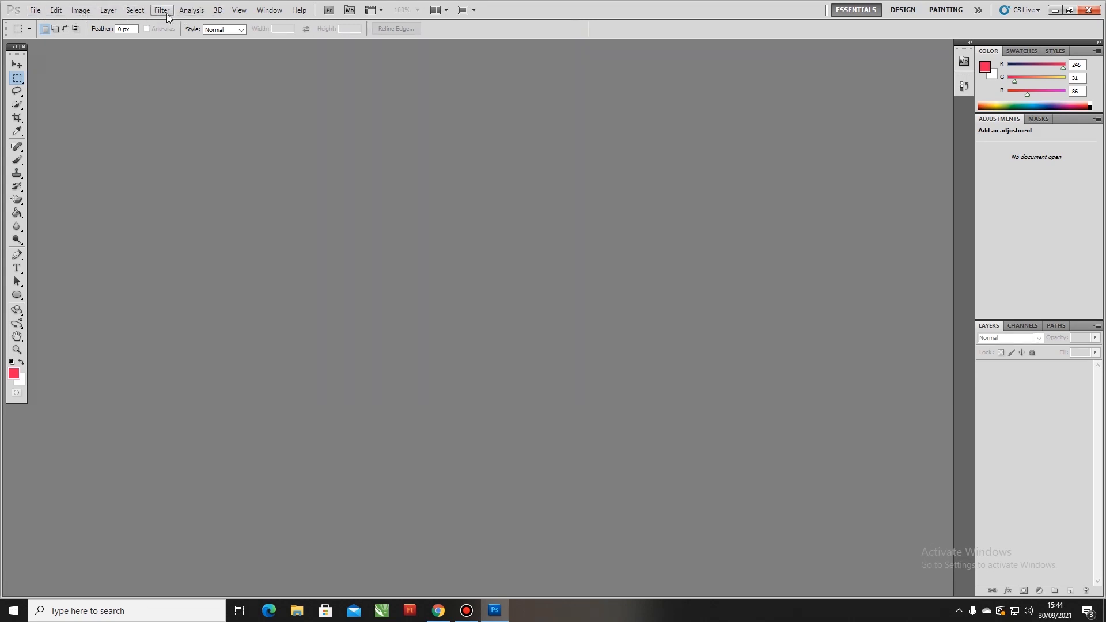
Start a new document with the International Paper preset at A4 size.
{"action": "left_click", "coordinate": [35, 11]}
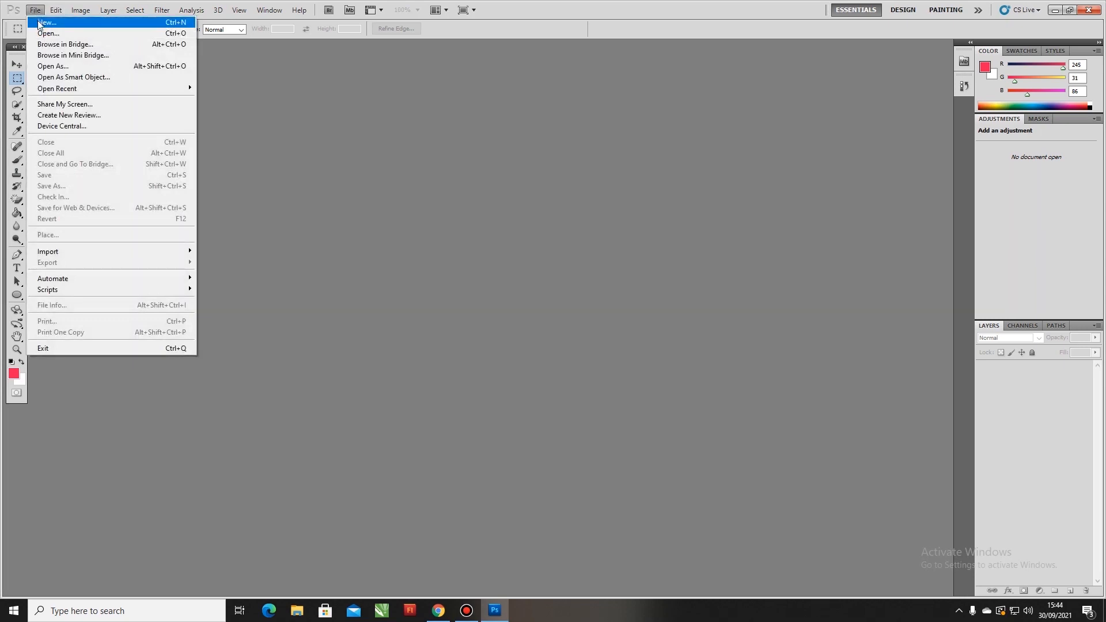
{"action": "left_click", "coordinate": [39, 23]}
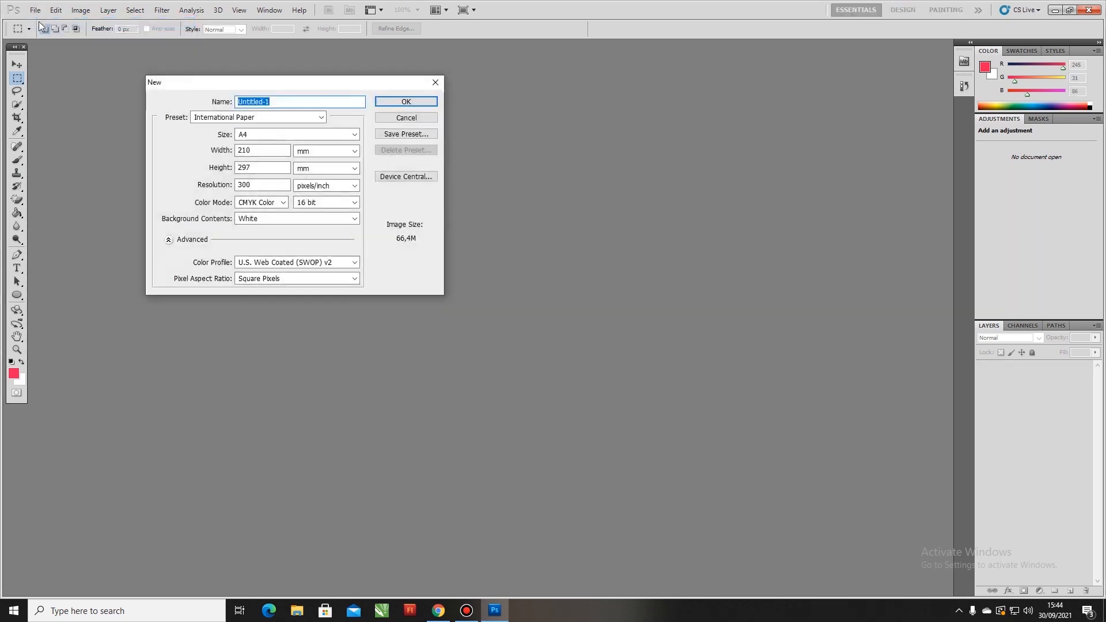
{"action": "left_click", "coordinate": [321, 118]}
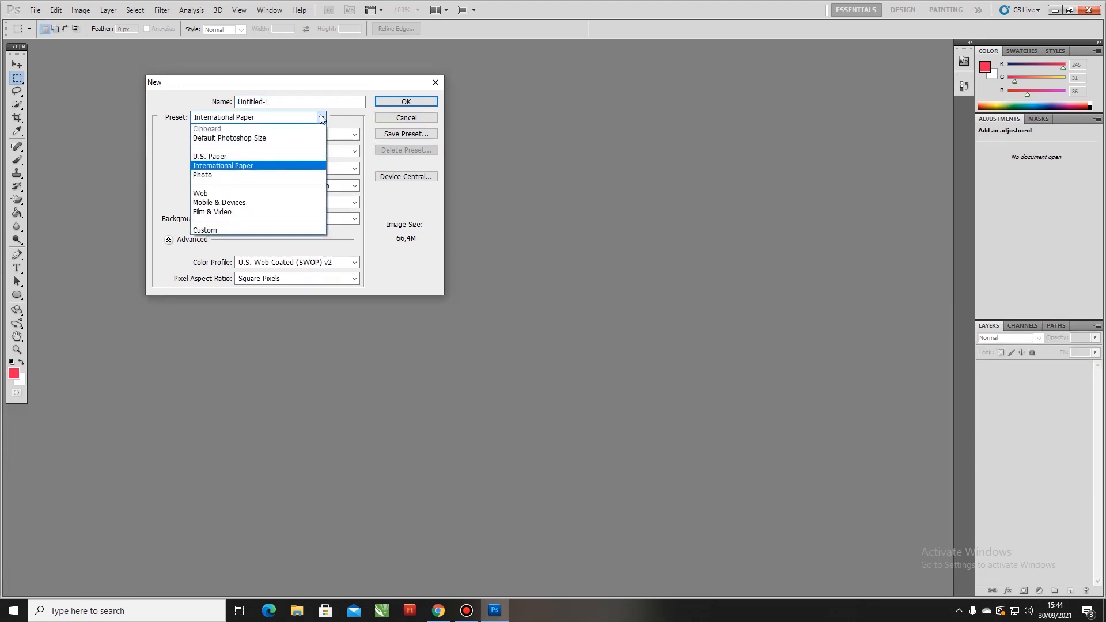
{"action": "left_click", "coordinate": [289, 167]}
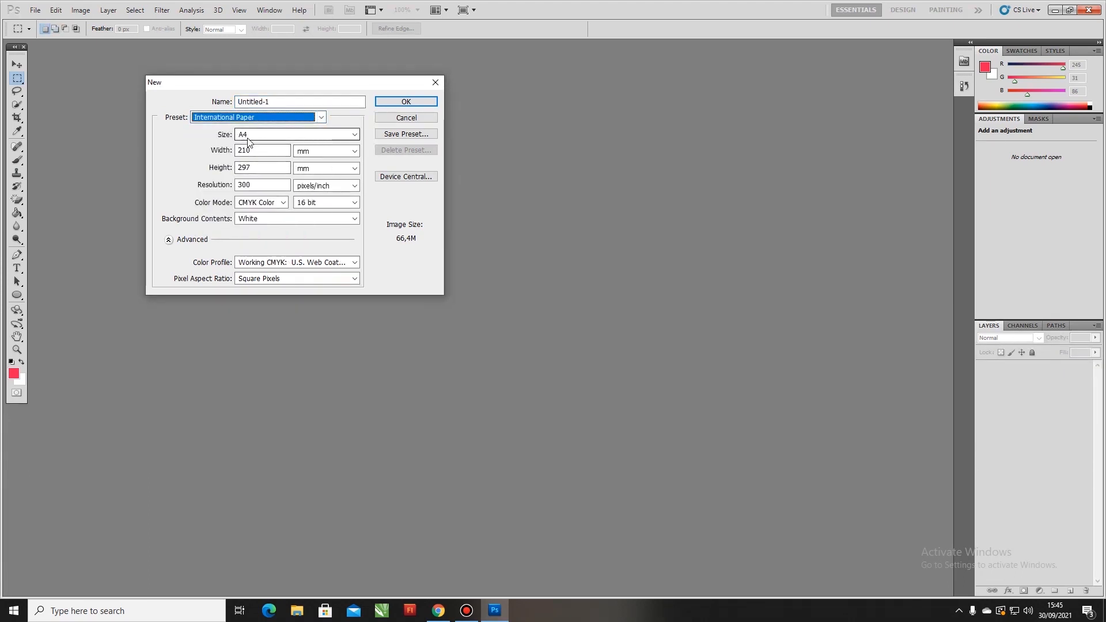
Set the new document's resolution to 400 pixels/inch.
{"action": "left_click", "coordinate": [260, 185]}
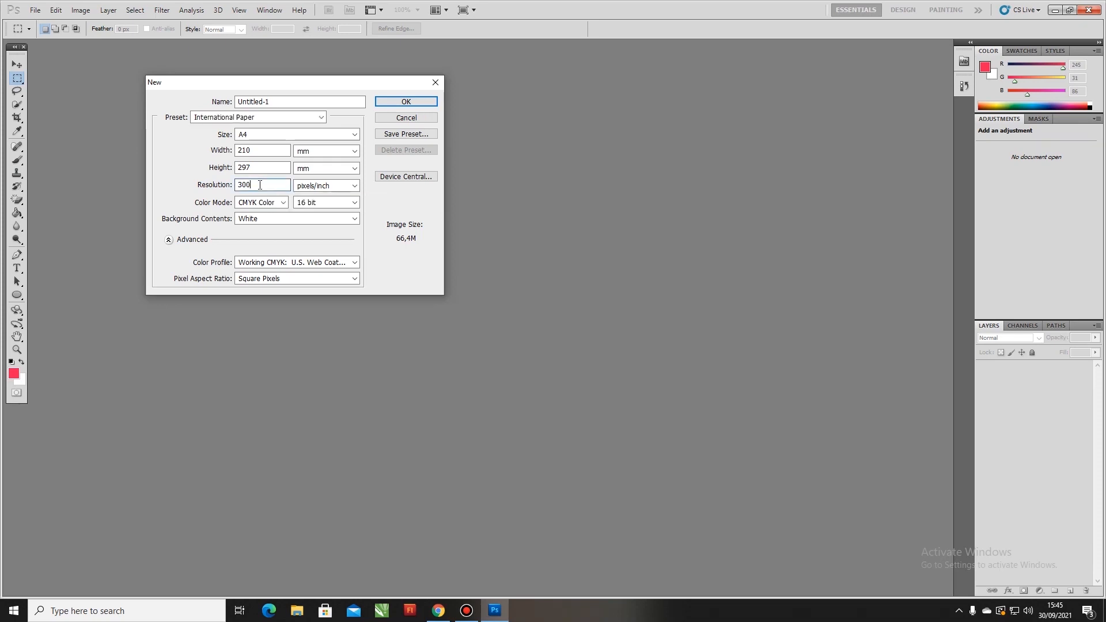
{"action": "key", "text": "BackSpace"}
{"action": "key", "text": "BackSpace"}
{"action": "key", "text": "BackSpace"}
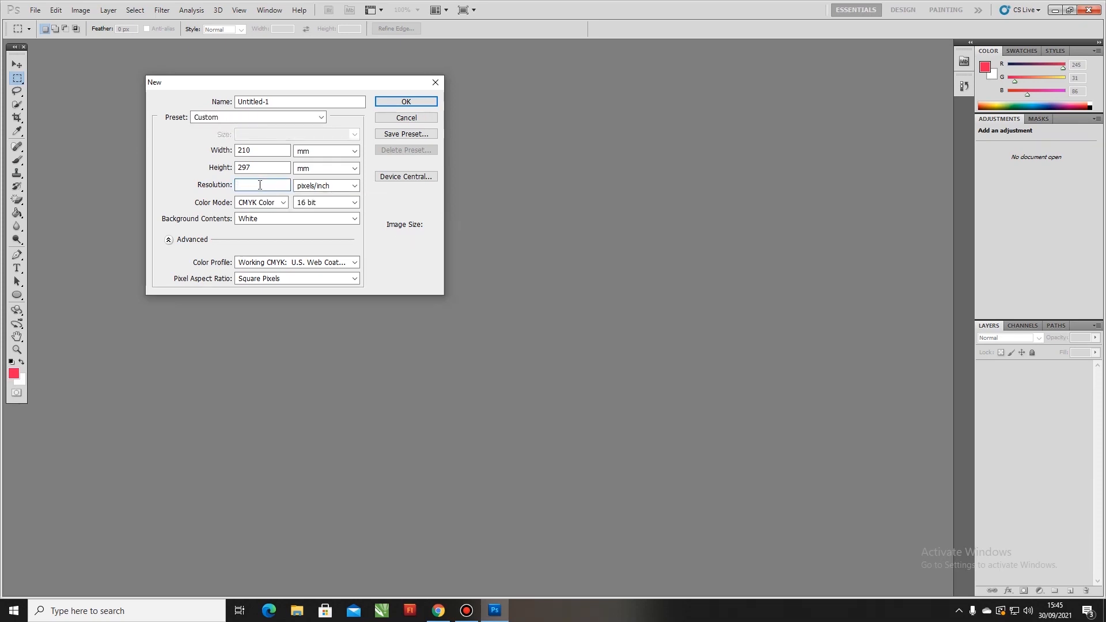
{"action": "type", "text": "400"}
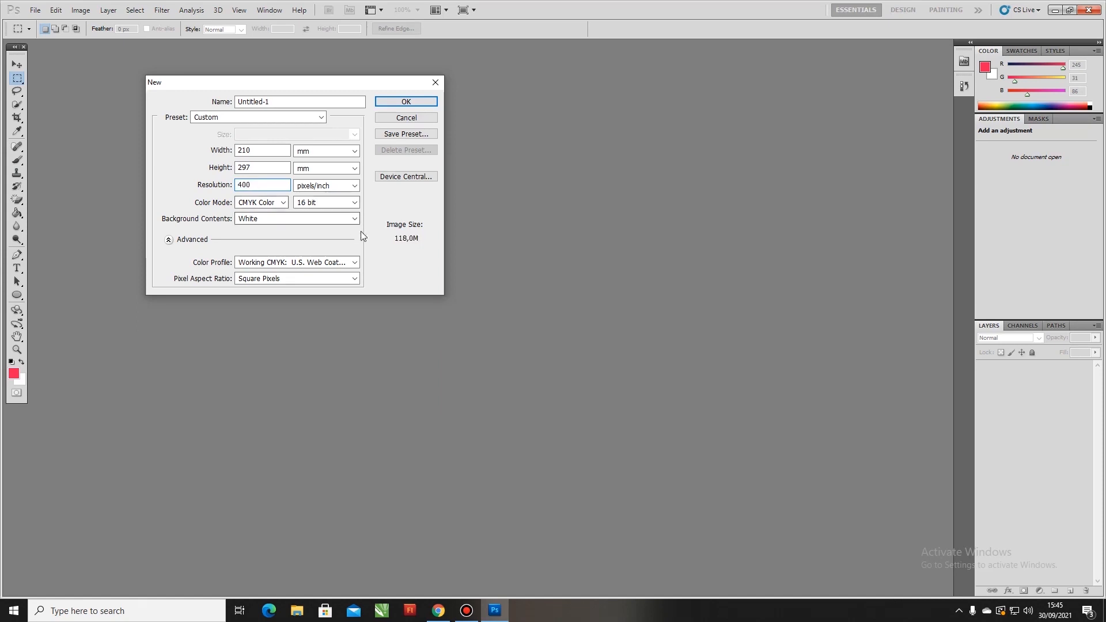
Reapply the International Paper preset with A4 at 300 pixels/inch in CMYK Color and create the document.
{"action": "left_click", "coordinate": [321, 117]}
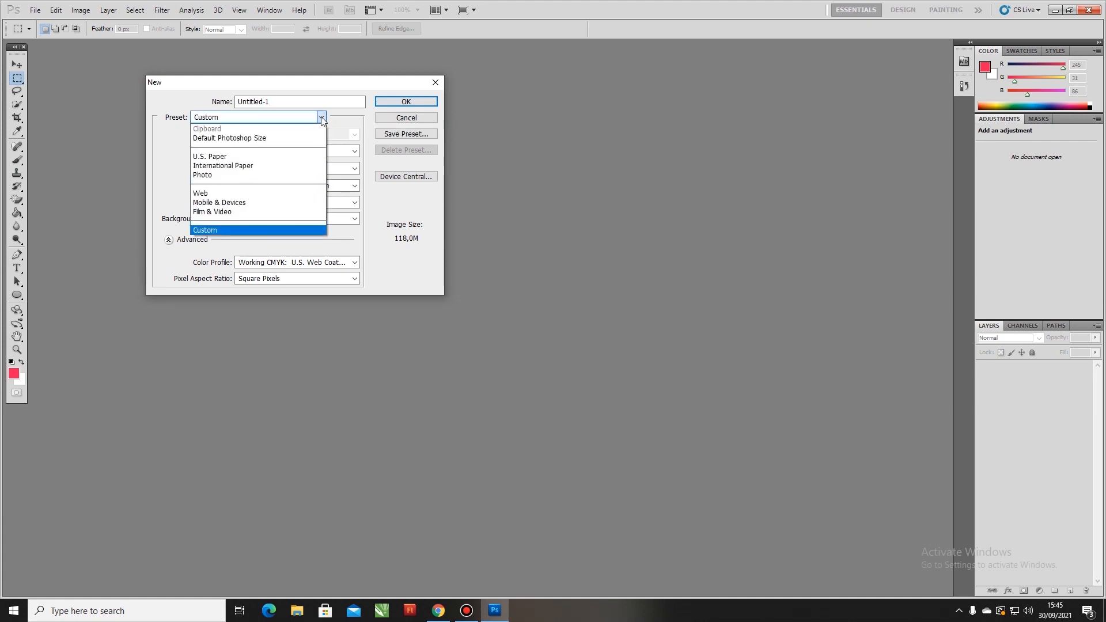
{"action": "left_click", "coordinate": [277, 167]}
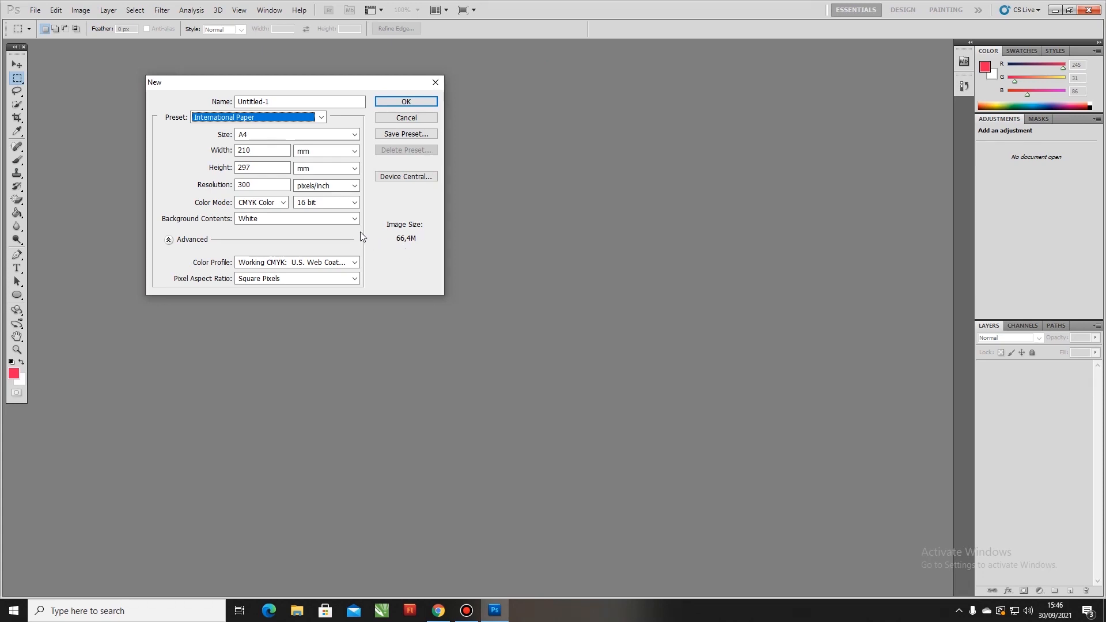
{"action": "left_click", "coordinate": [394, 103]}
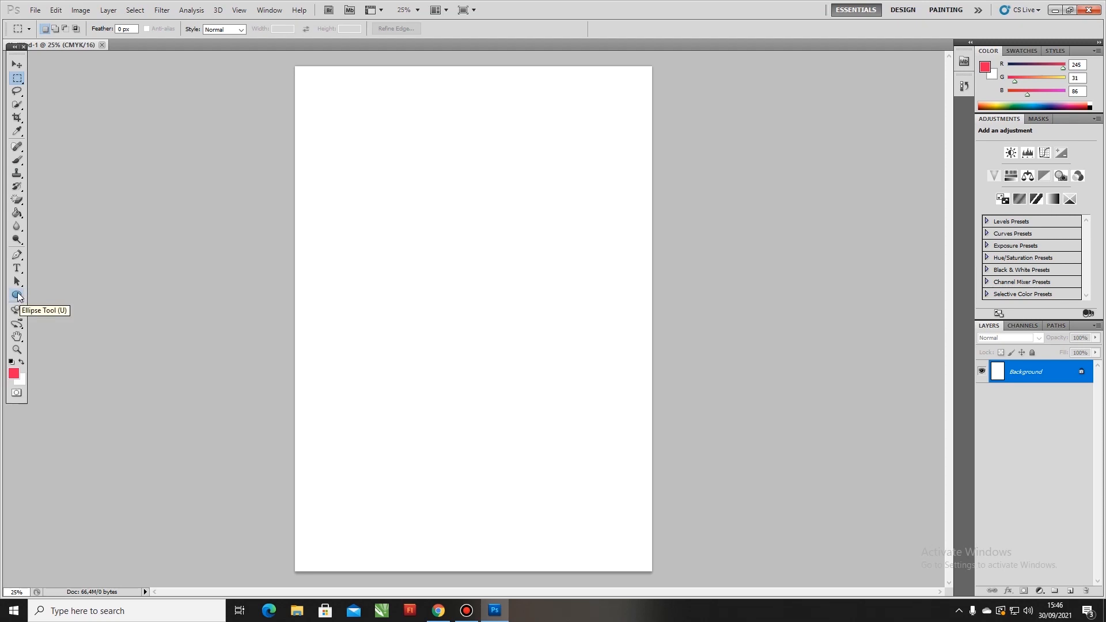
Draw a perfect red-pink circle on the upper middle of the page with the Ellipse tool.
{"action": "left_click_drag", "start_coordinate": [17, 296], "coordinate": [36, 318]}
{"action": "left_click_drag", "start_coordinate": [407, 219], "coordinate": [465, 308]}
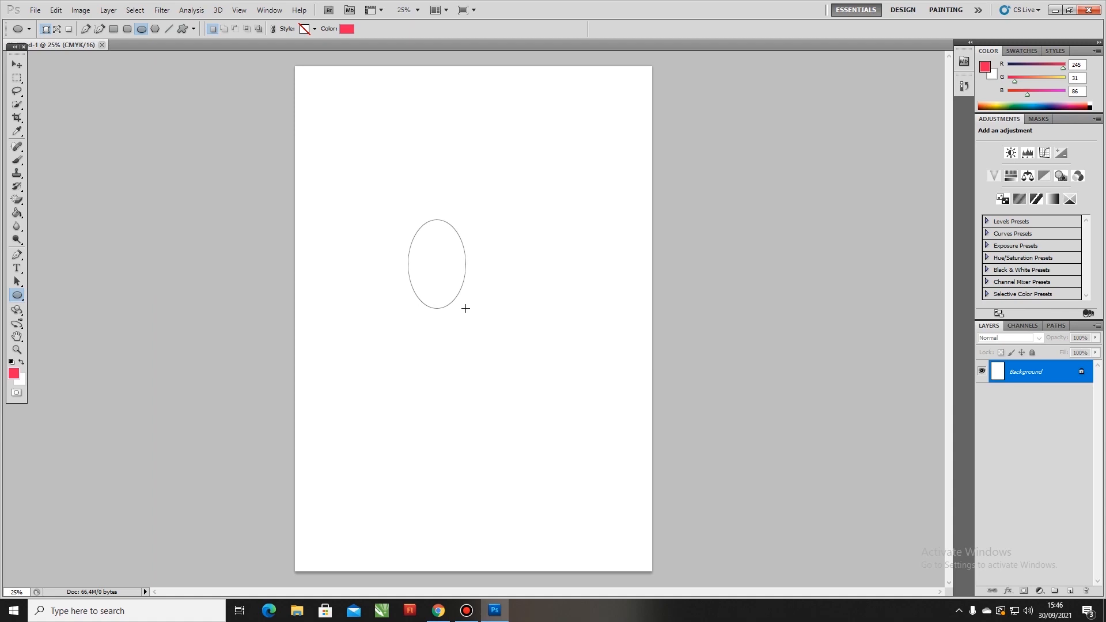
{"action": "left_click_drag", "start_coordinate": [466, 308], "coordinate": [518, 409]}
{"action": "key", "text": "shift"}
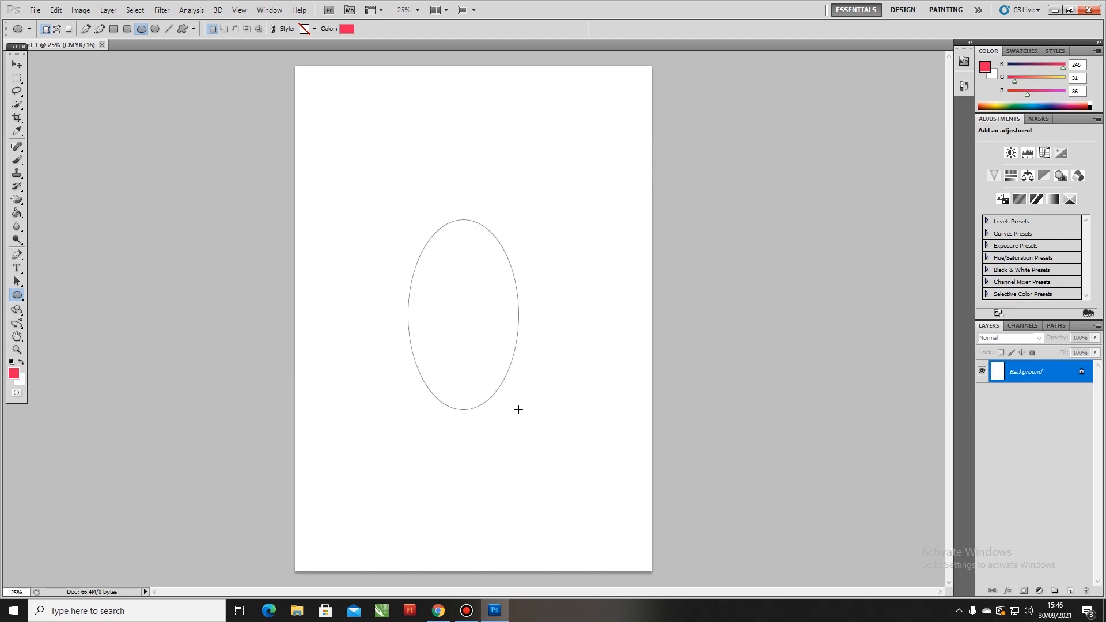
{"action": "mouse_move", "coordinate": [519, 409]}
{"action": "left_mouse_down"}
{"action": "mouse_move", "coordinate": [484, 321]}
{"action": "mouse_move", "coordinate": [398, 190]}
{"action": "mouse_move", "coordinate": [532, 405]}
{"action": "left_mouse_up"}
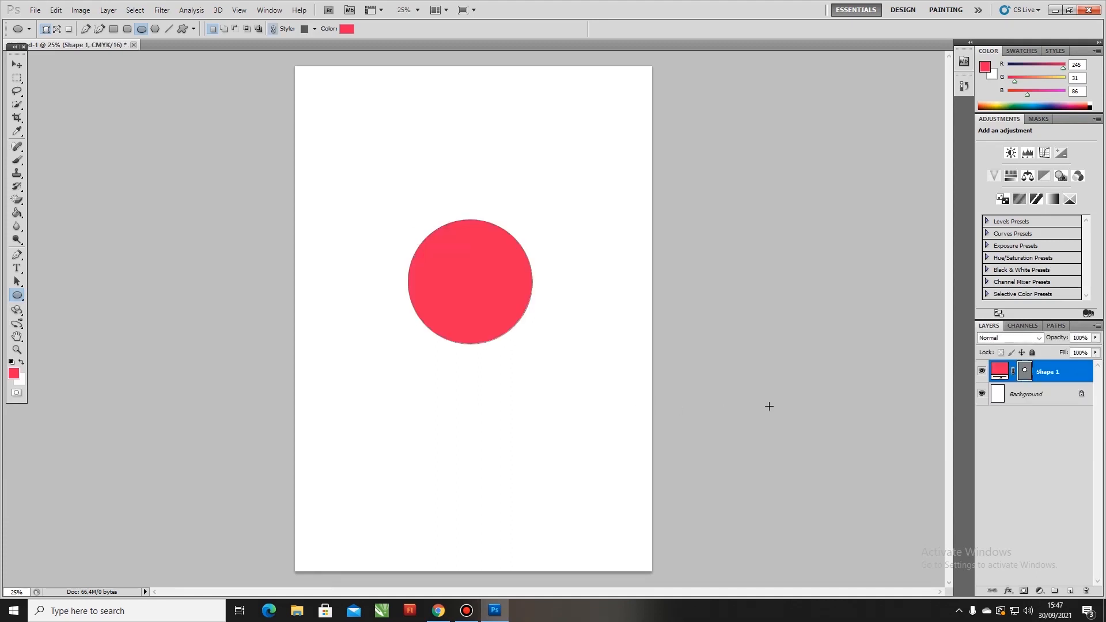
Rename the circle's shape layer to "LING 1" and deselect it.
{"action": "right_click", "coordinate": [1048, 374]}
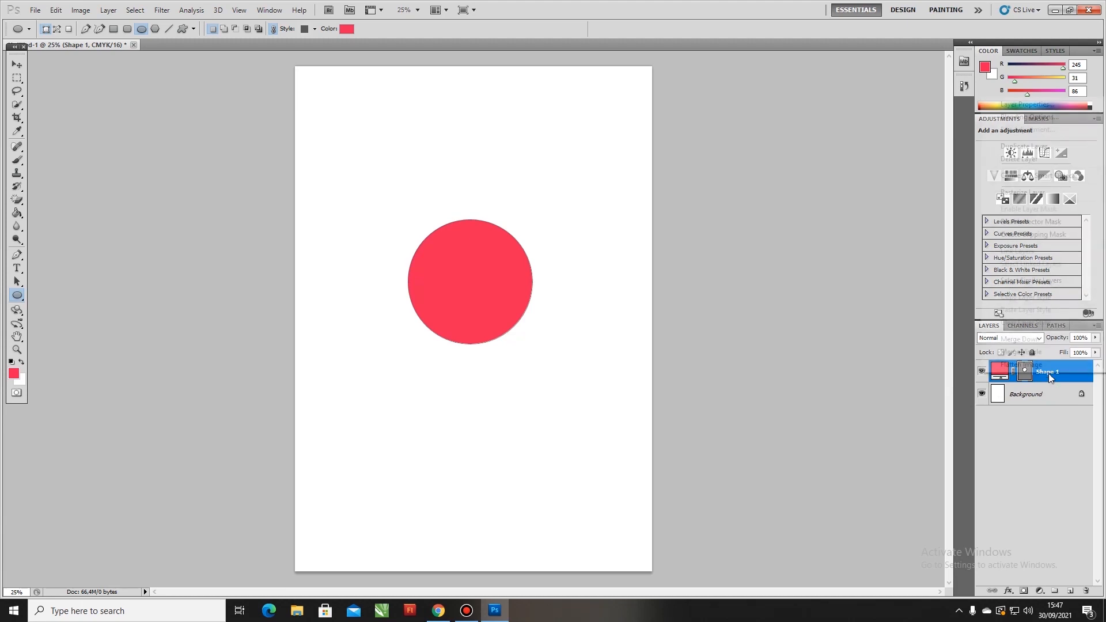
{"action": "left_click", "coordinate": [1040, 402]}
{"action": "double_click", "coordinate": [1046, 373]}
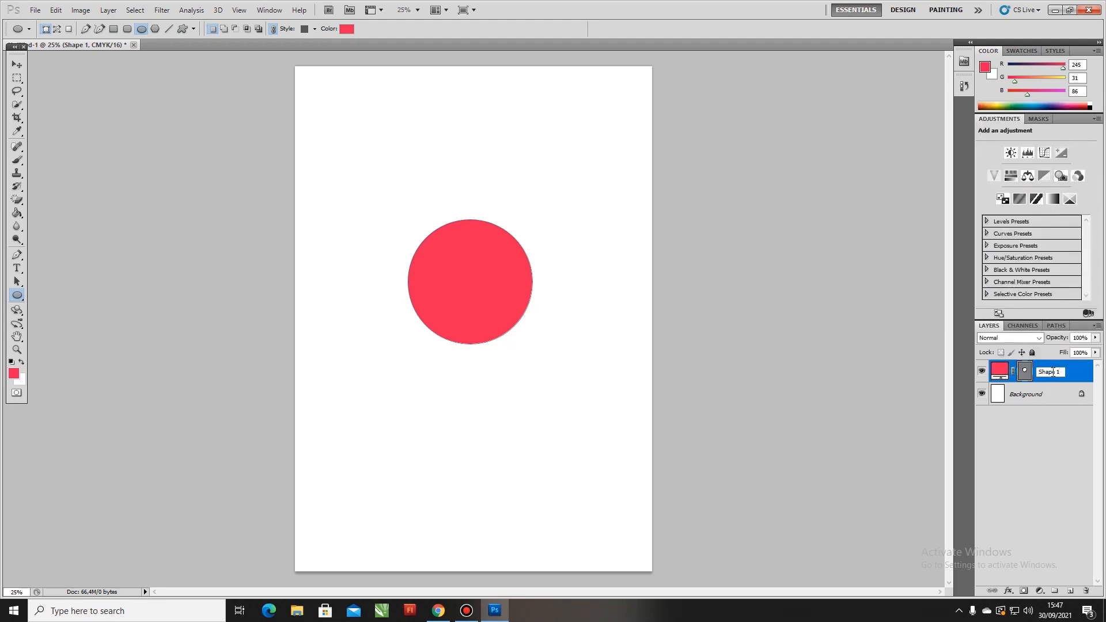
{"action": "key", "text": "BackSpace"}
{"action": "key", "text": "BackSpace"}
{"action": "key", "text": "BackSpace"}
{"action": "key", "text": "BackSpace"}
{"action": "key", "text": "BackSpace"}
{"action": "key", "text": "BackSpace"}
{"action": "left_click", "coordinate": [1049, 405]}
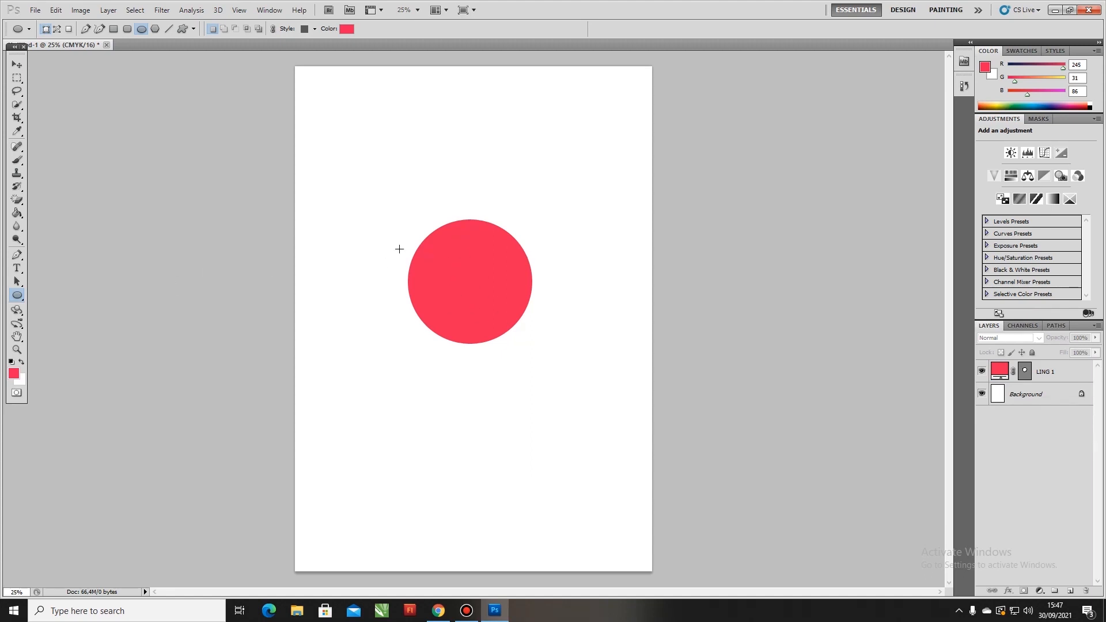
Draw a second, slightly smaller circle below the first one with the Ellipse tool, on its own shape layer.
{"action": "left_click", "coordinate": [17, 64]}
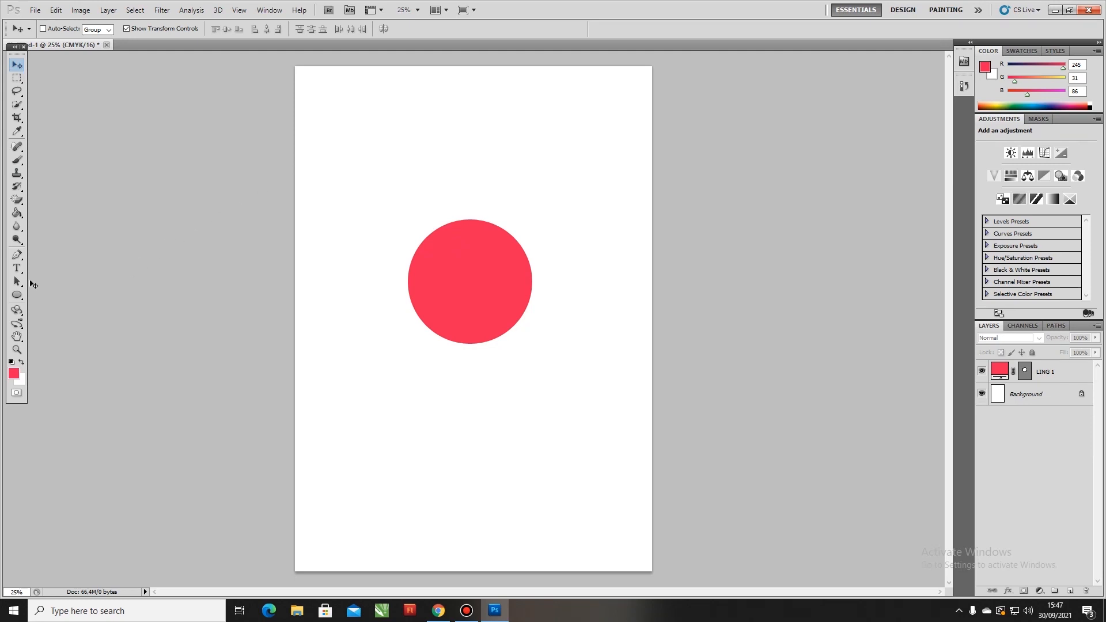
{"action": "left_click", "coordinate": [18, 296]}
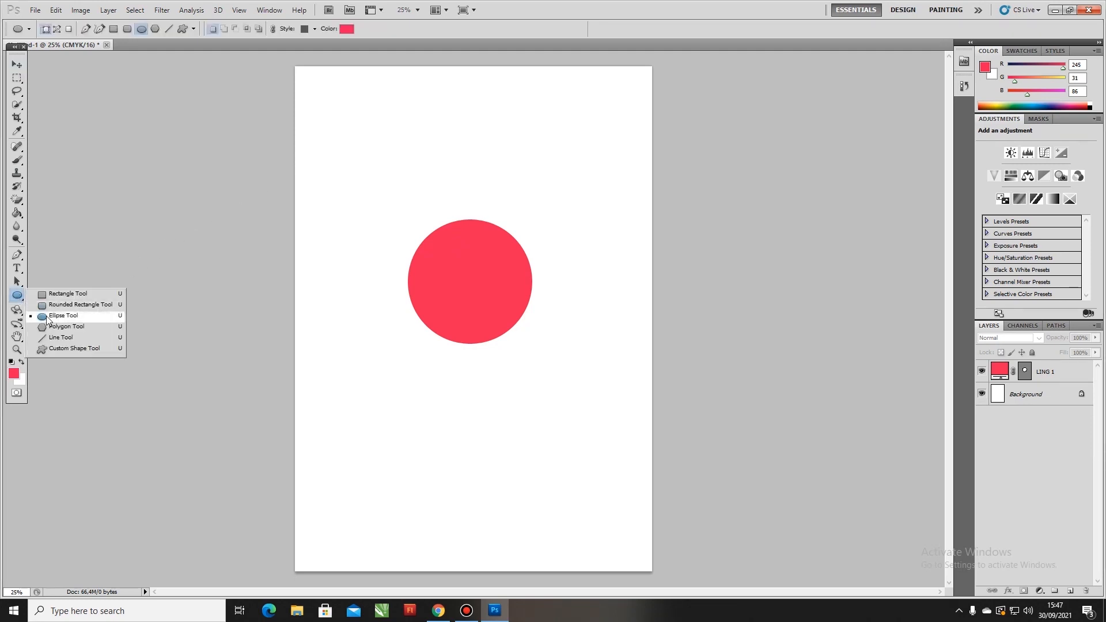
{"action": "left_click", "coordinate": [46, 315]}
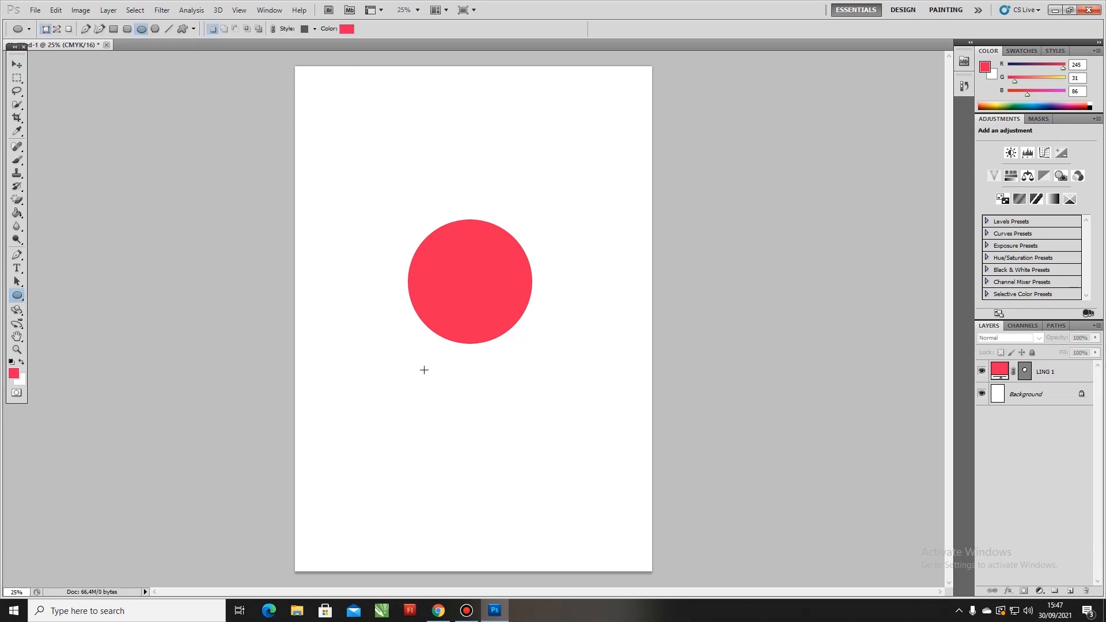
{"action": "left_click_drag", "start_coordinate": [423, 370], "coordinate": [535, 506]}
{"action": "left_click_drag", "start_coordinate": [535, 505], "coordinate": [536, 506]}
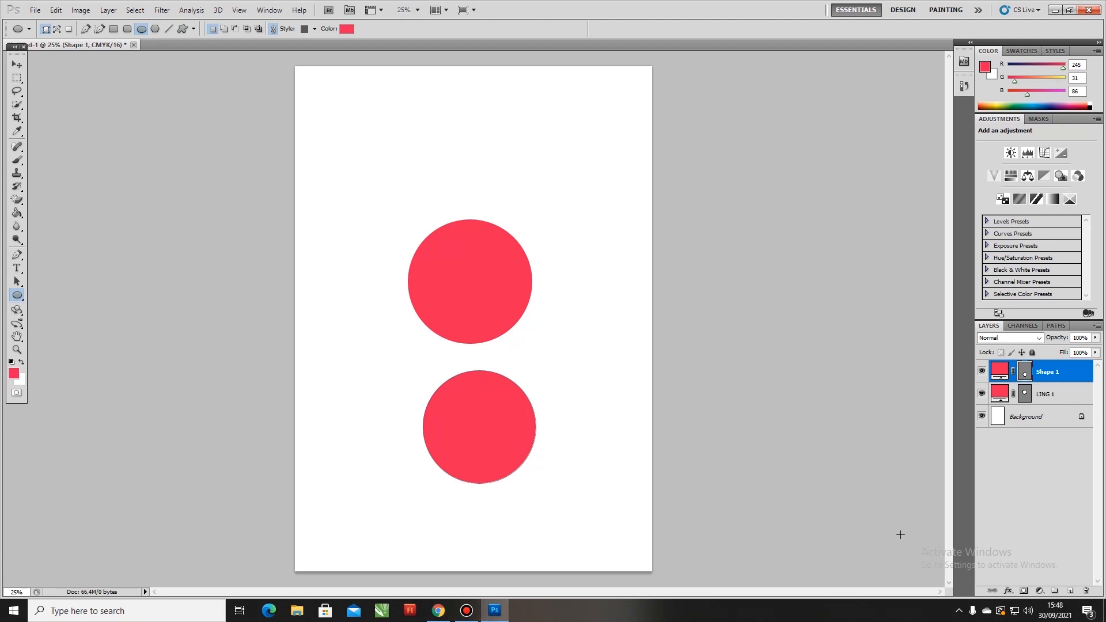
Rename the lower circle's shape layer to "LING 2".
{"action": "double_click", "coordinate": [1040, 375]}
{"action": "key", "text": "BackSpace"}
{"action": "type", "text": "LING 2"}
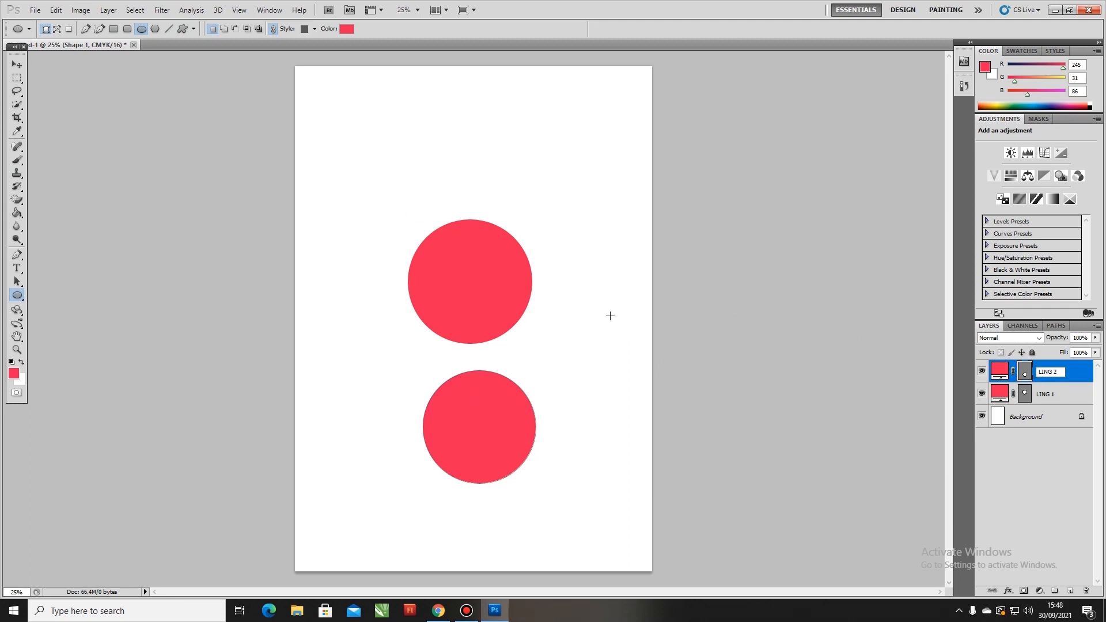
{"action": "left_click", "coordinate": [19, 67]}
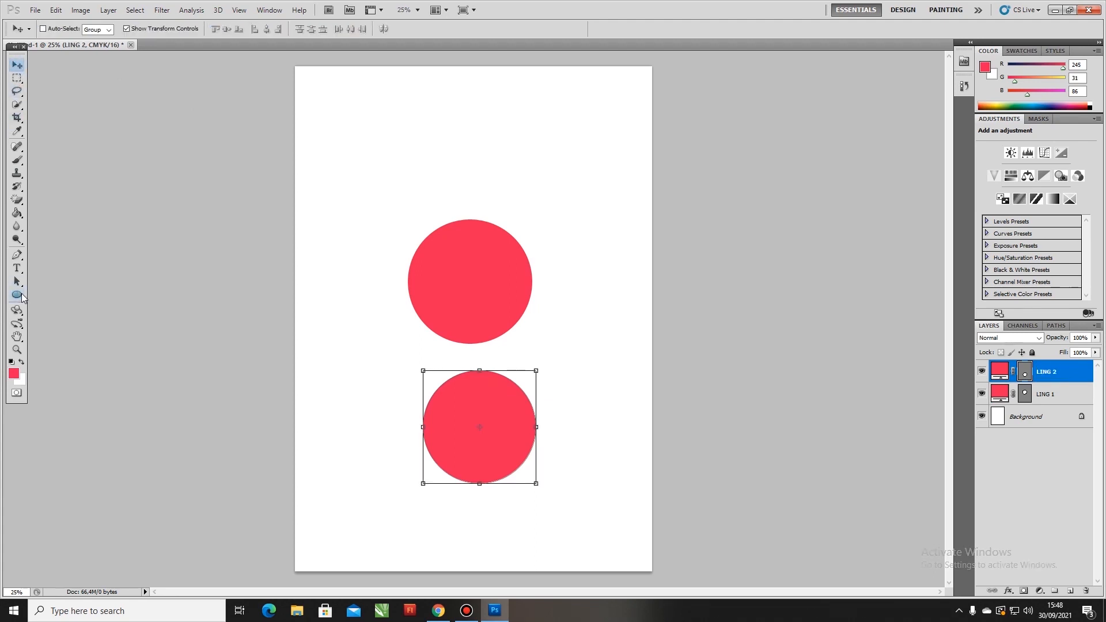
Draw a third, larger circle near the top of the page with the Ellipse tool, overlapping the upper edge of the LING 1 circle.
{"action": "left_click", "coordinate": [23, 297]}
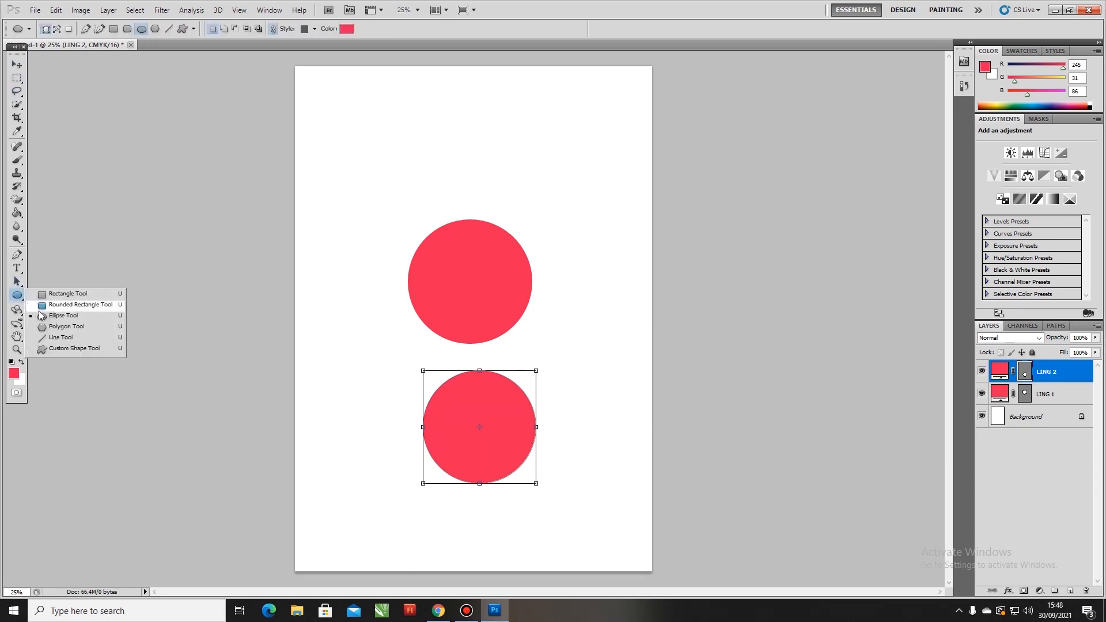
{"action": "left_click", "coordinate": [47, 318]}
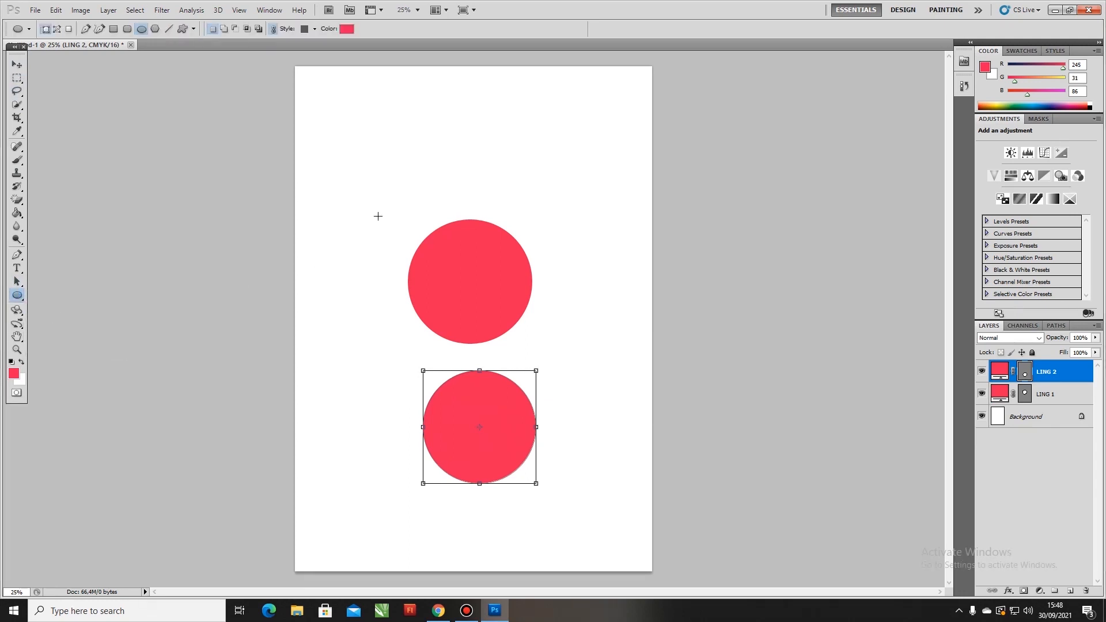
{"action": "left_click_drag", "start_coordinate": [421, 109], "coordinate": [553, 253]}
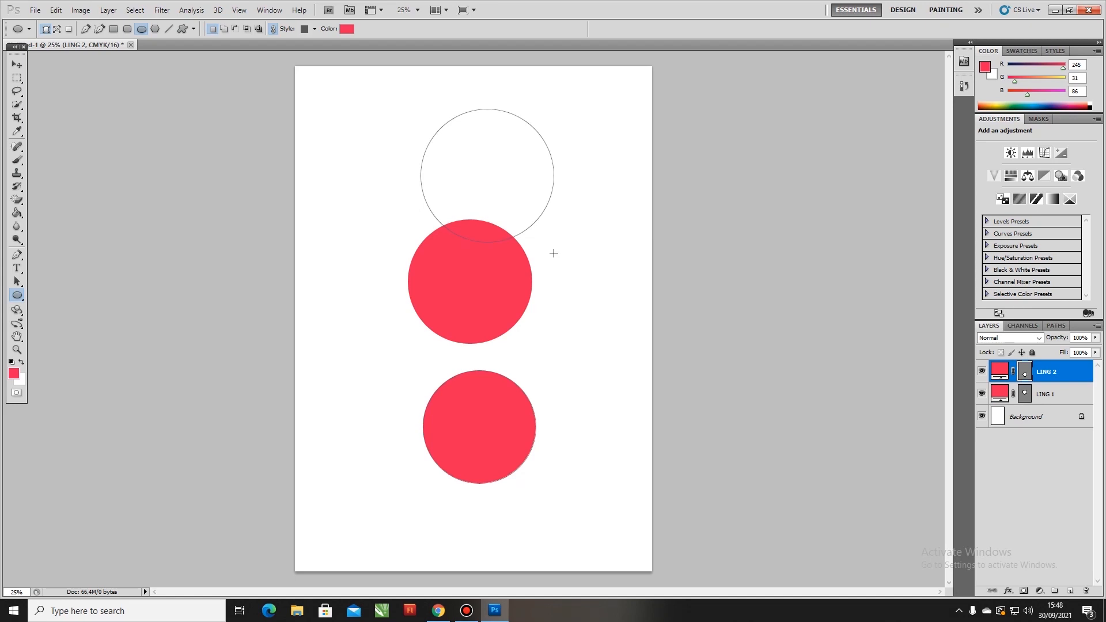
{"action": "left_click_drag", "start_coordinate": [554, 253], "coordinate": [553, 252]}
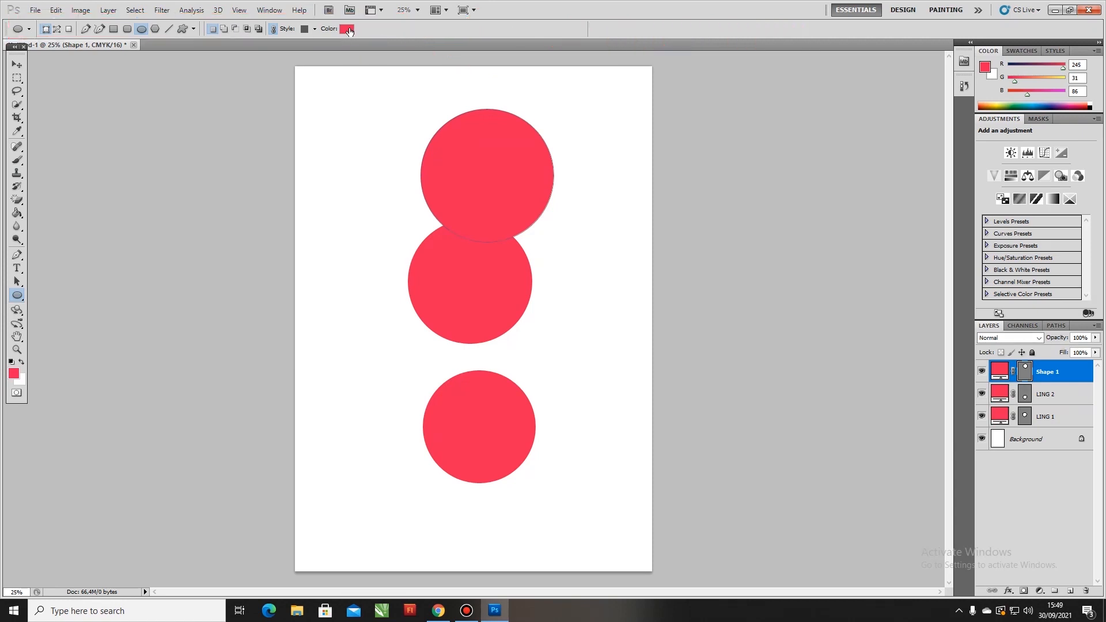
Change the fill color of the topmost circle to near-black #090103.
{"action": "double_click", "coordinate": [1001, 376]}
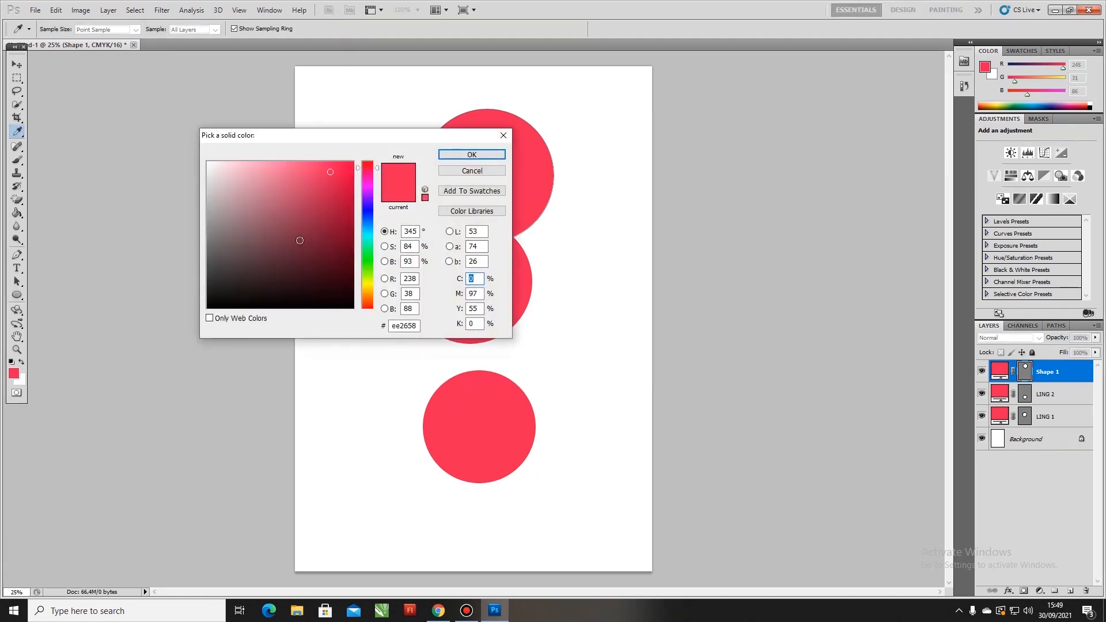
{"action": "left_click", "coordinate": [338, 301]}
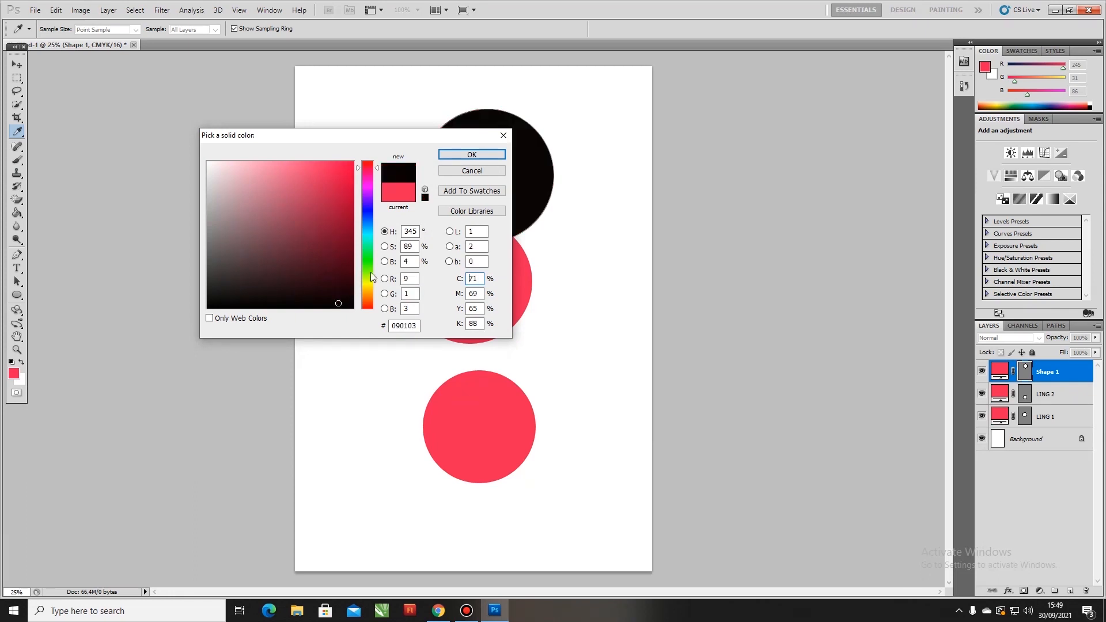
{"action": "left_click", "coordinate": [468, 156]}
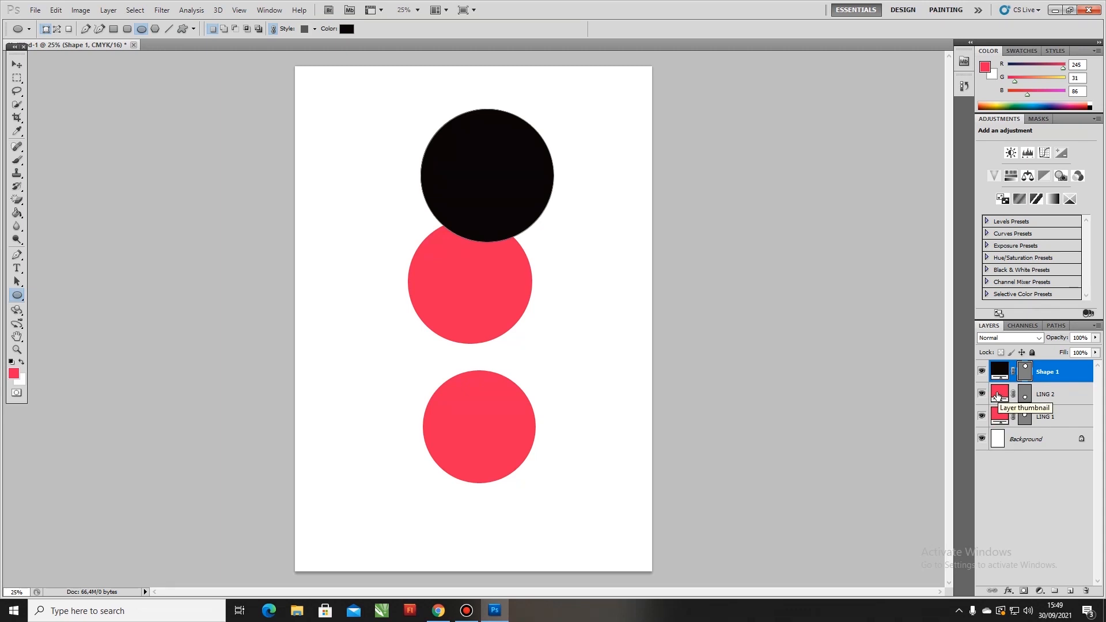
Change the fill color of the LING 2 circle to green #2fee26.
{"action": "left_click", "coordinate": [996, 395]}
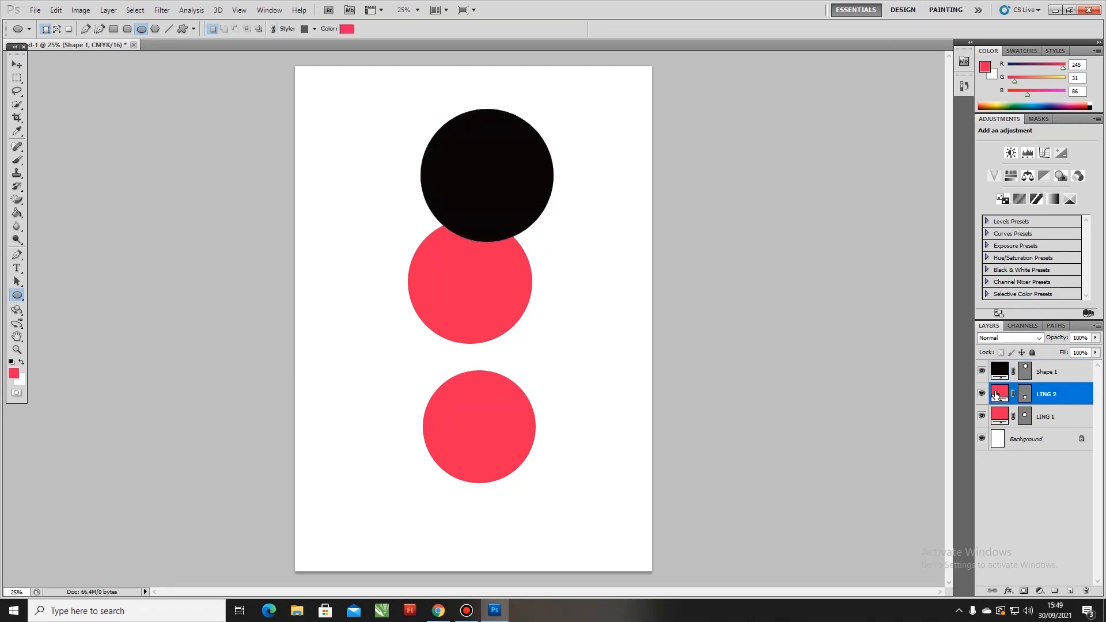
{"action": "double_click", "coordinate": [995, 395]}
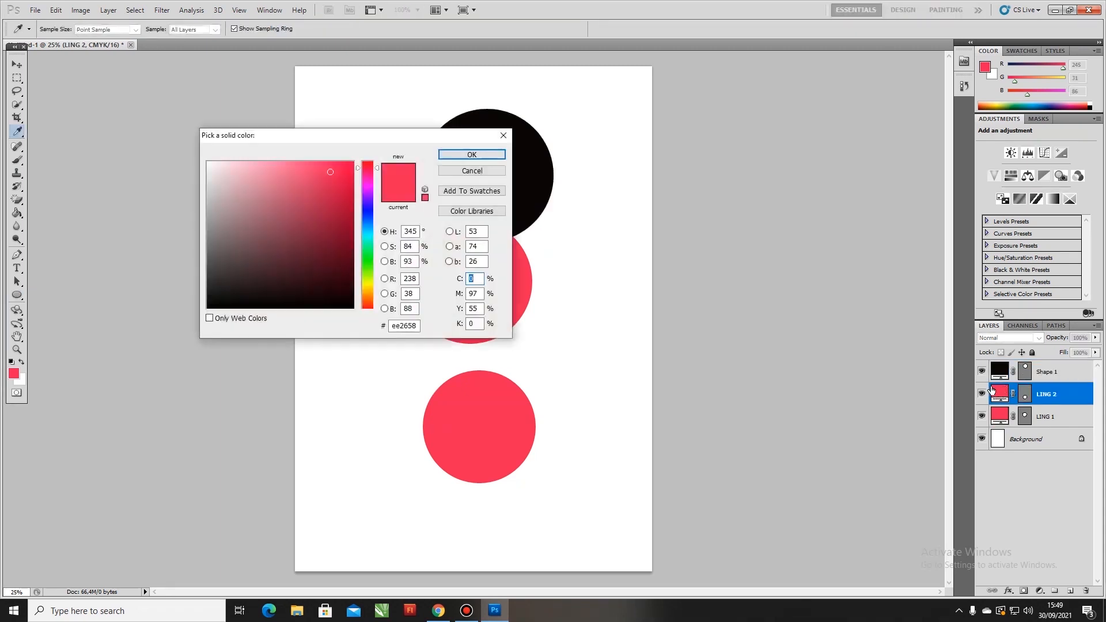
{"action": "left_click", "coordinate": [366, 260]}
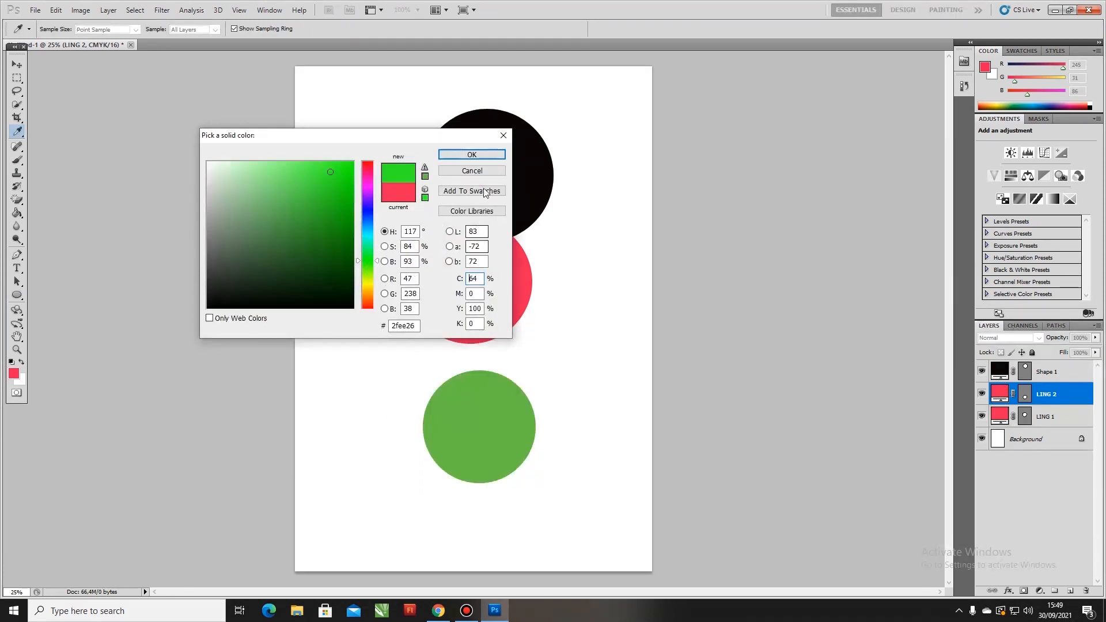
{"action": "left_click", "coordinate": [479, 154]}
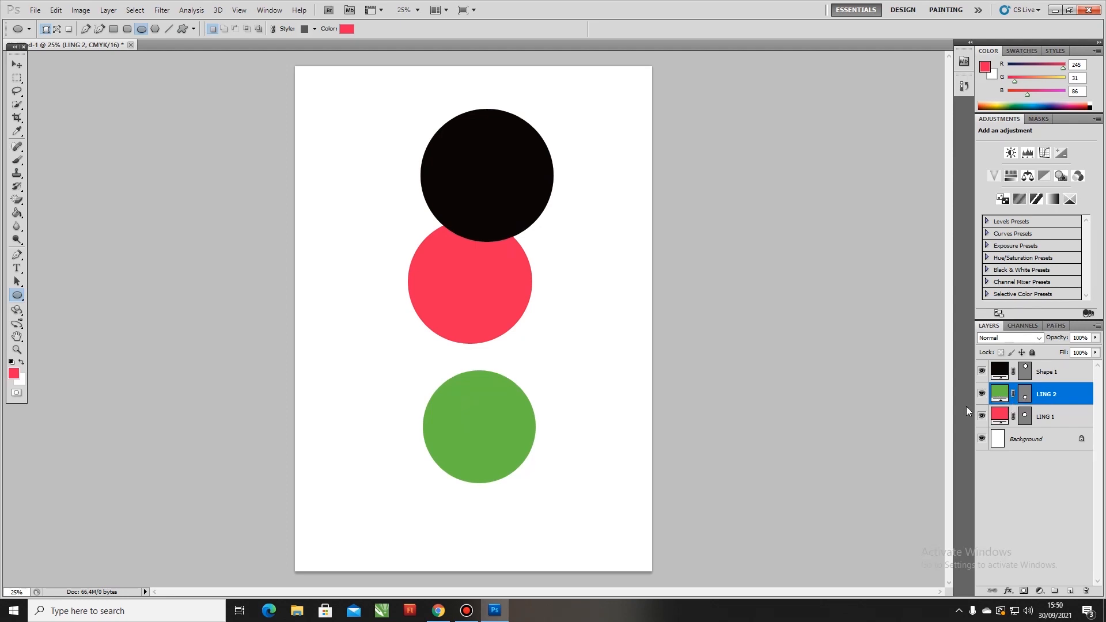
Move the green circle over the red circle's lower-left edge and the black circle down and left so all three overlap.
{"action": "left_click", "coordinate": [18, 67]}
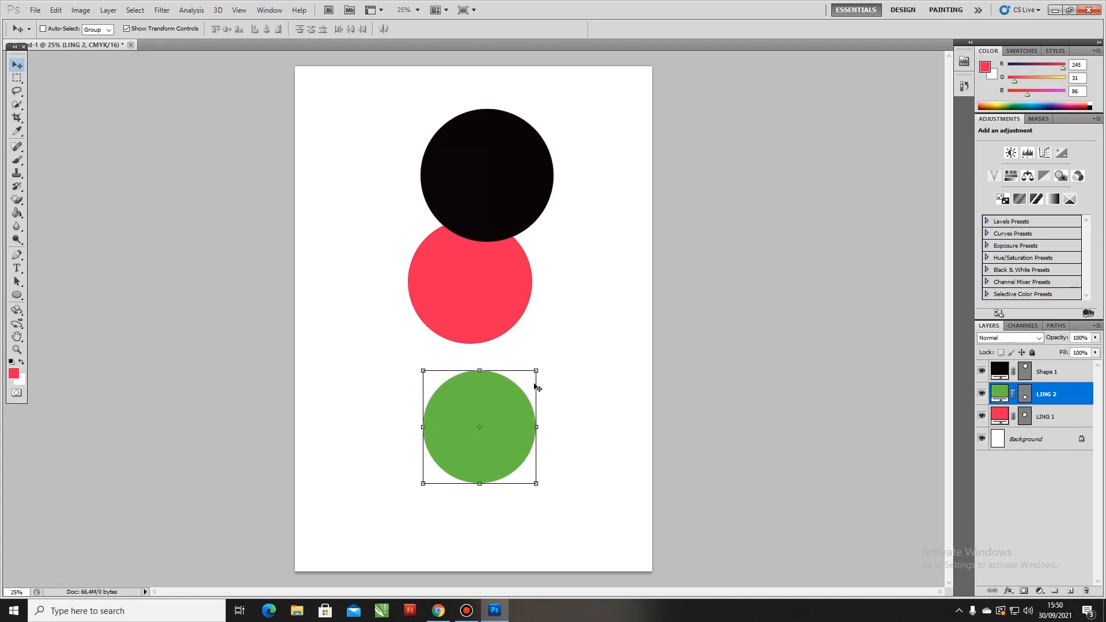
{"action": "left_click", "coordinate": [127, 29]}
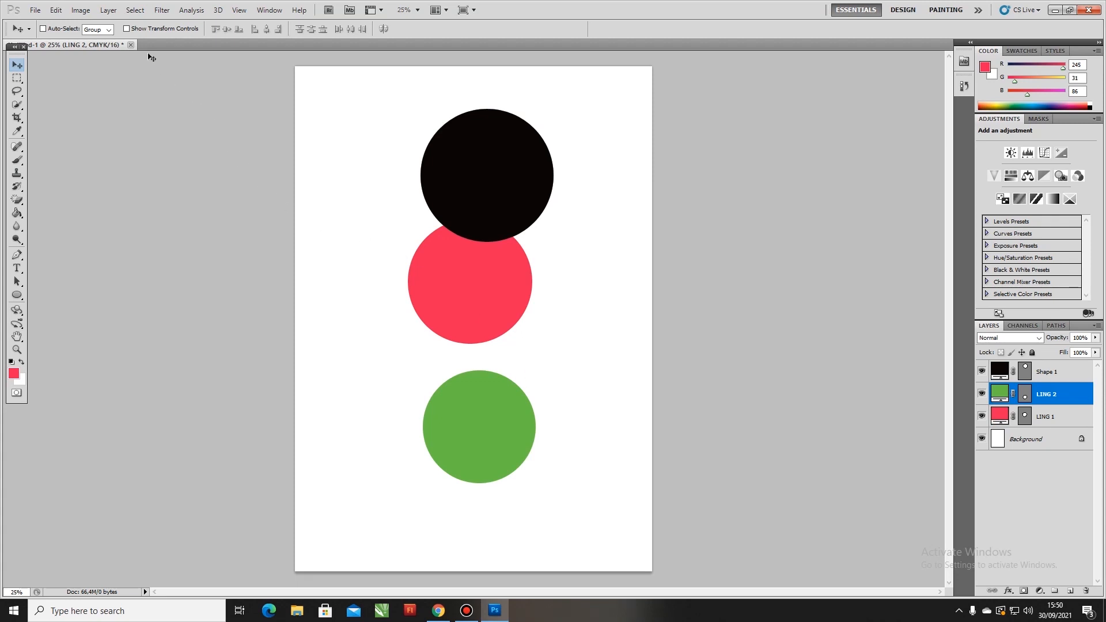
{"action": "left_click", "coordinate": [127, 29]}
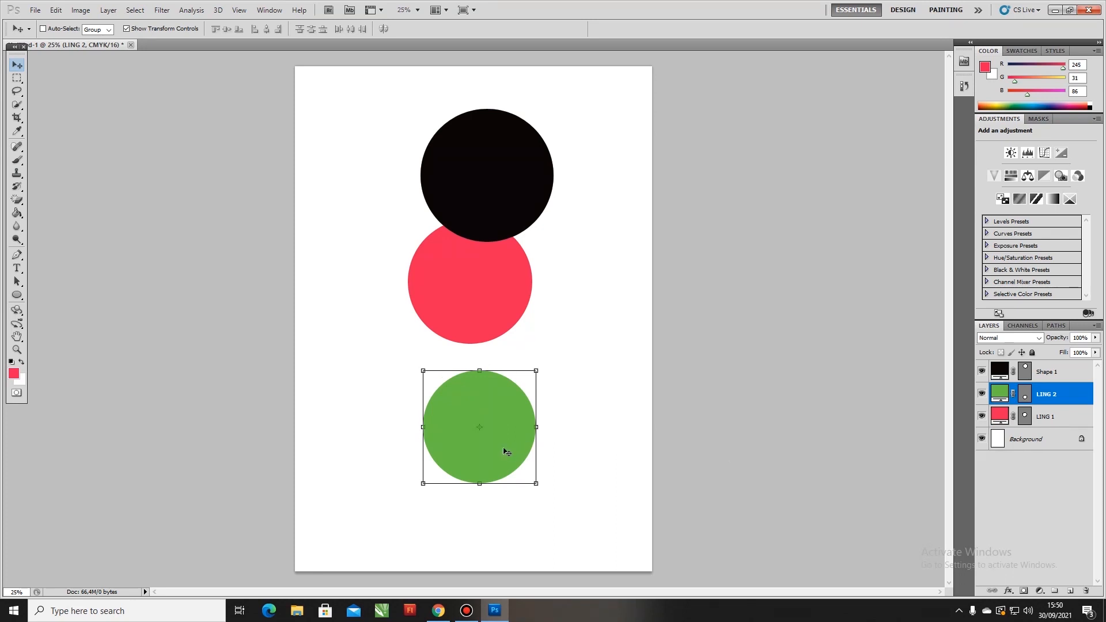
{"action": "left_click_drag", "start_coordinate": [505, 452], "coordinate": [438, 329]}
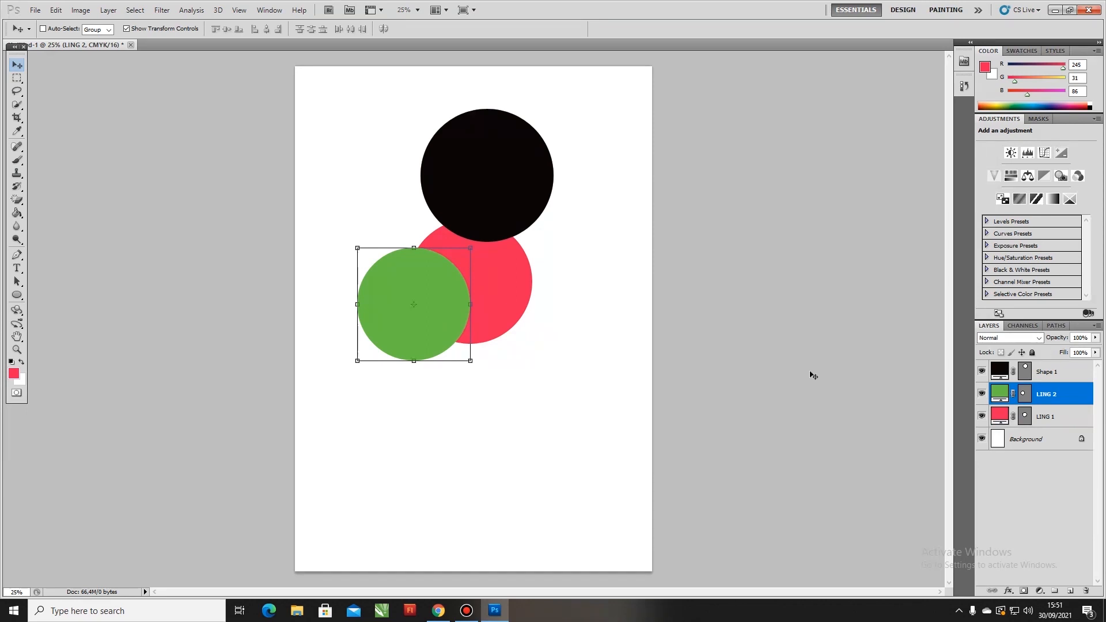
{"action": "left_click", "coordinate": [1051, 374]}
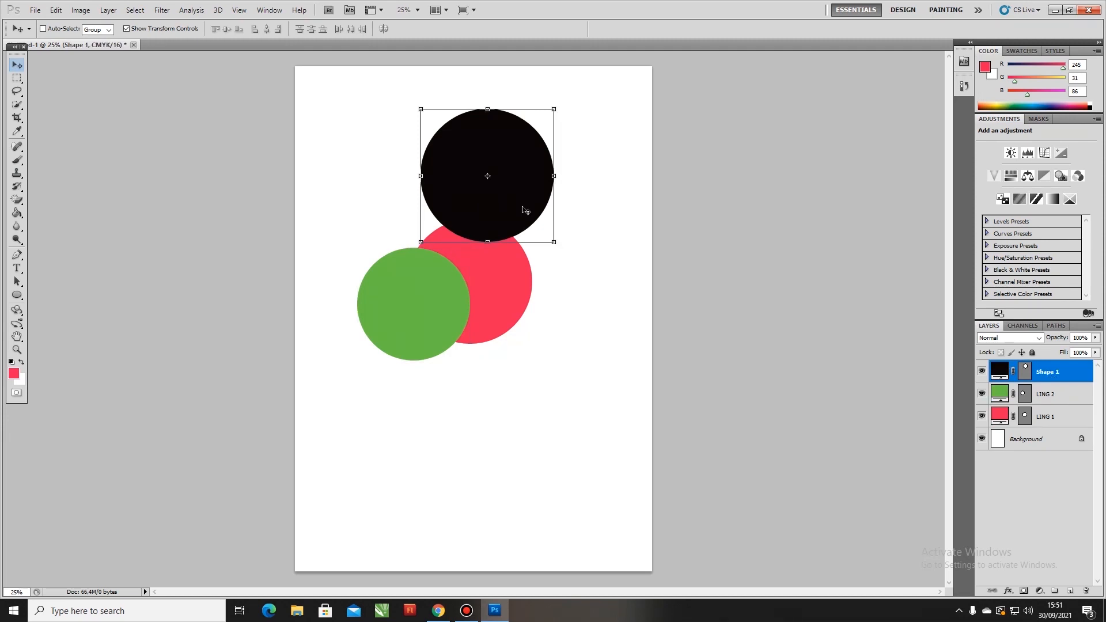
{"action": "left_click_drag", "start_coordinate": [524, 211], "coordinate": [454, 255]}
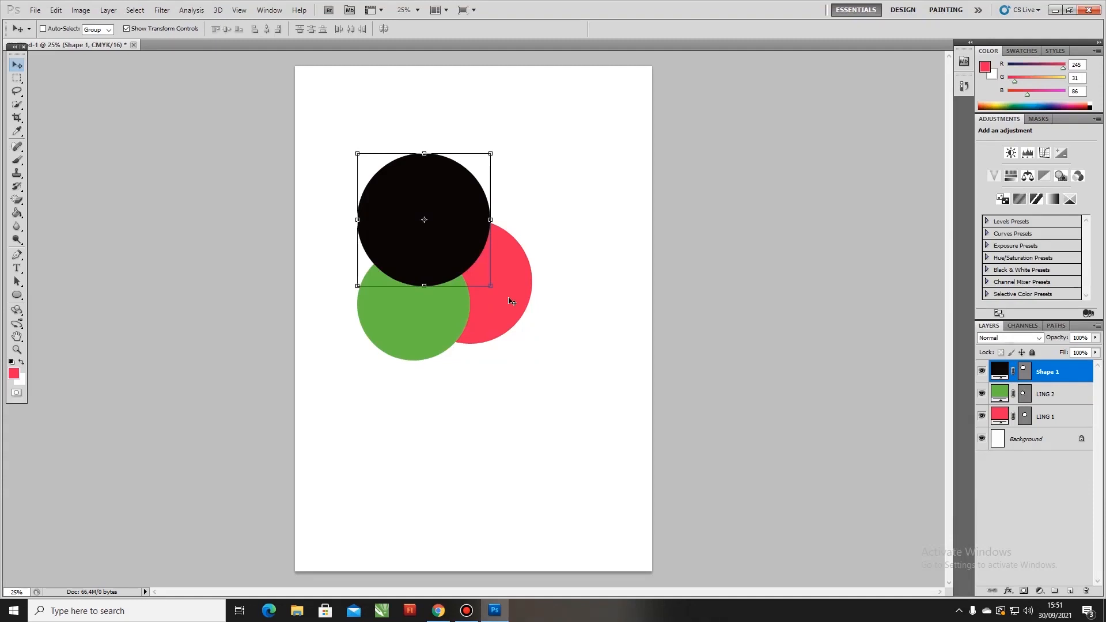
Move the LING 1 layer to the top of the layer stack, above Shape 1.
{"action": "left_click", "coordinate": [1061, 424]}
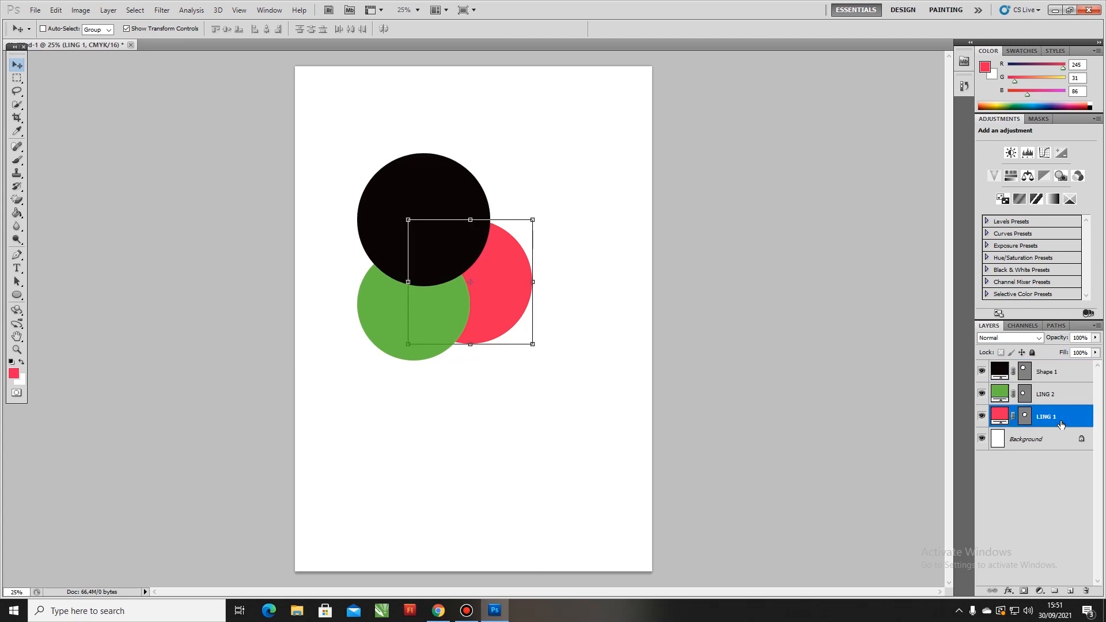
{"action": "left_click", "coordinate": [1055, 375]}
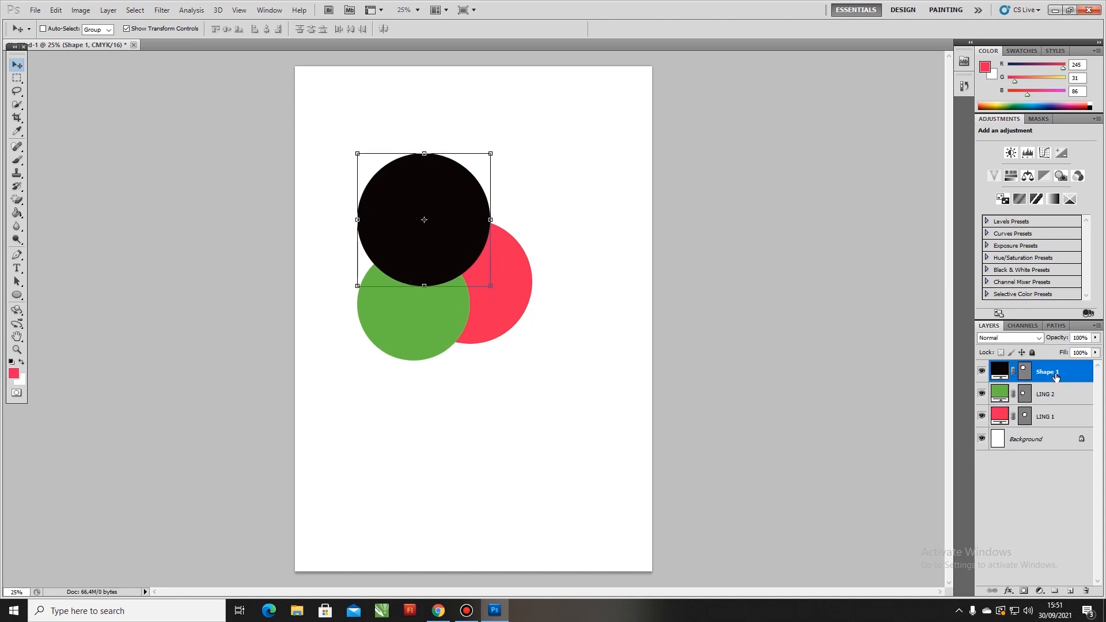
{"action": "left_click", "coordinate": [1054, 422]}
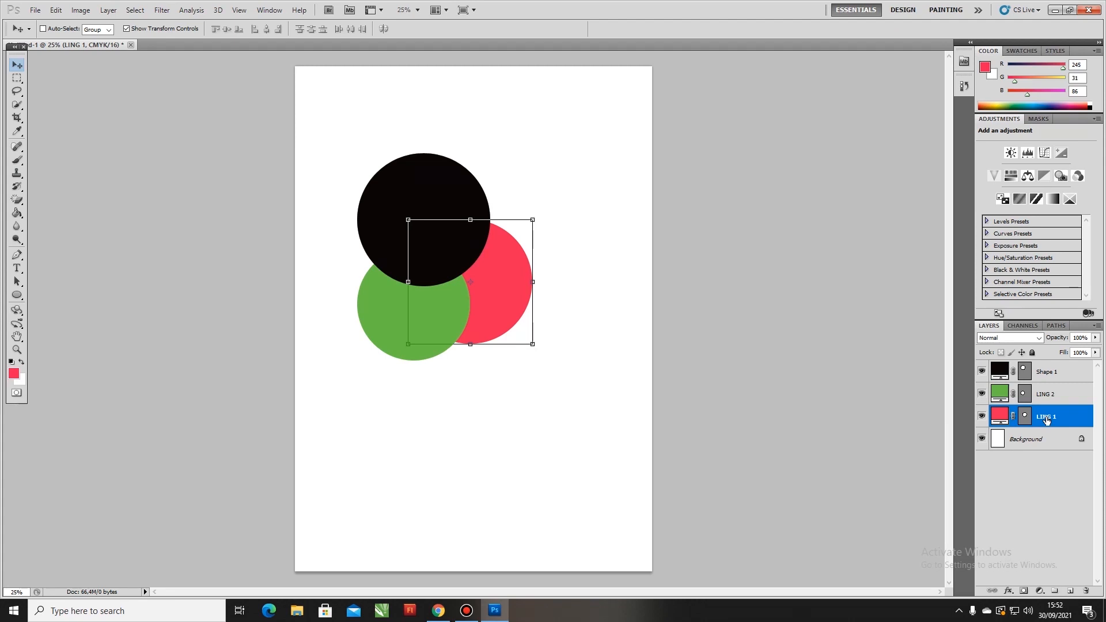
{"action": "left_click_drag", "start_coordinate": [1046, 421], "coordinate": [1045, 373]}
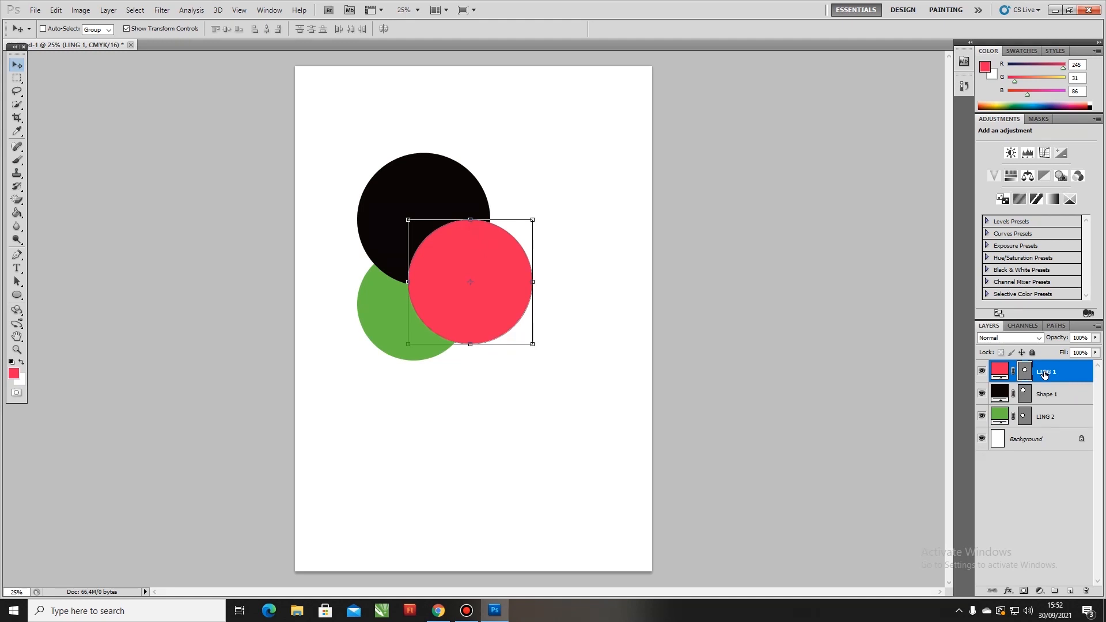
Move the LING 2 layer between LING 1 and Shape 1, declining to replace a vector mask.
{"action": "left_click", "coordinate": [1046, 418]}
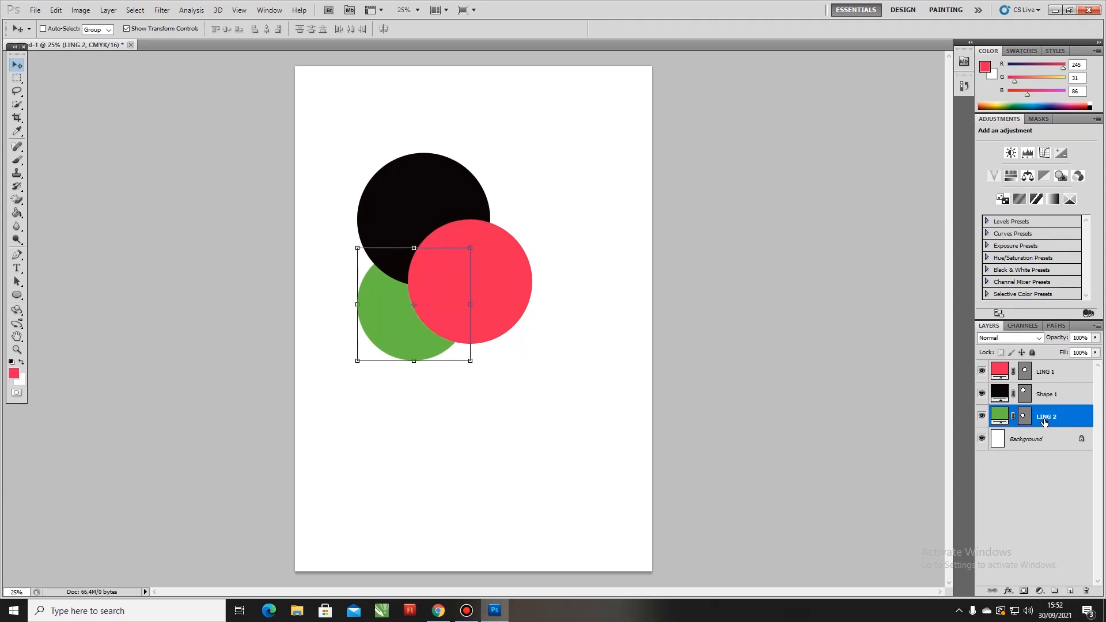
{"action": "left_click_drag", "start_coordinate": [1044, 421], "coordinate": [1050, 376]}
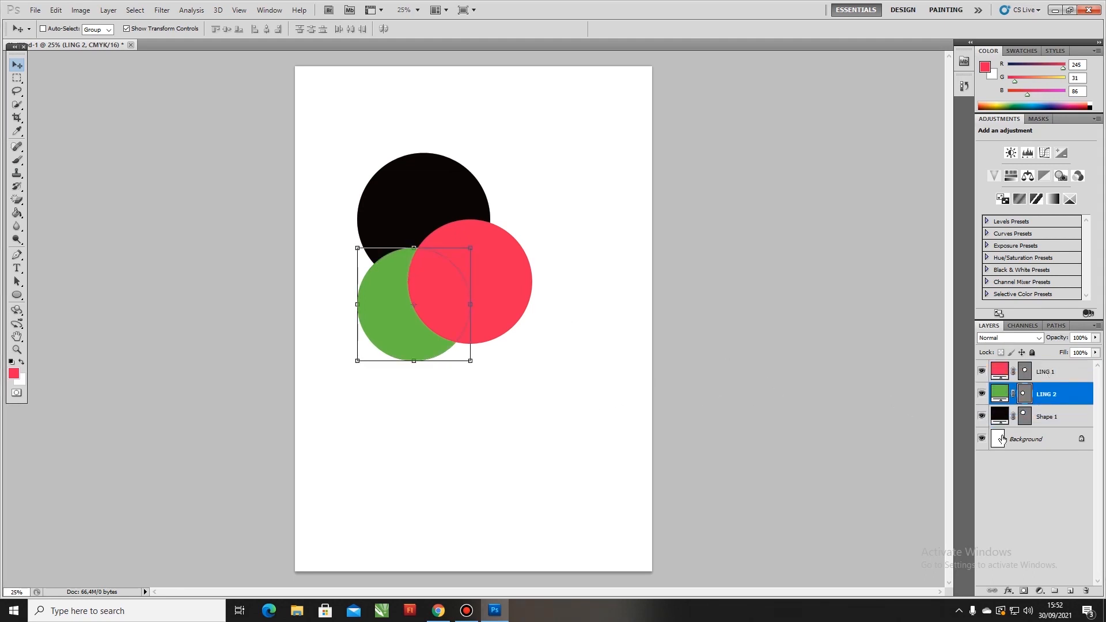
{"action": "left_click_drag", "start_coordinate": [1023, 396], "coordinate": [1025, 383]}
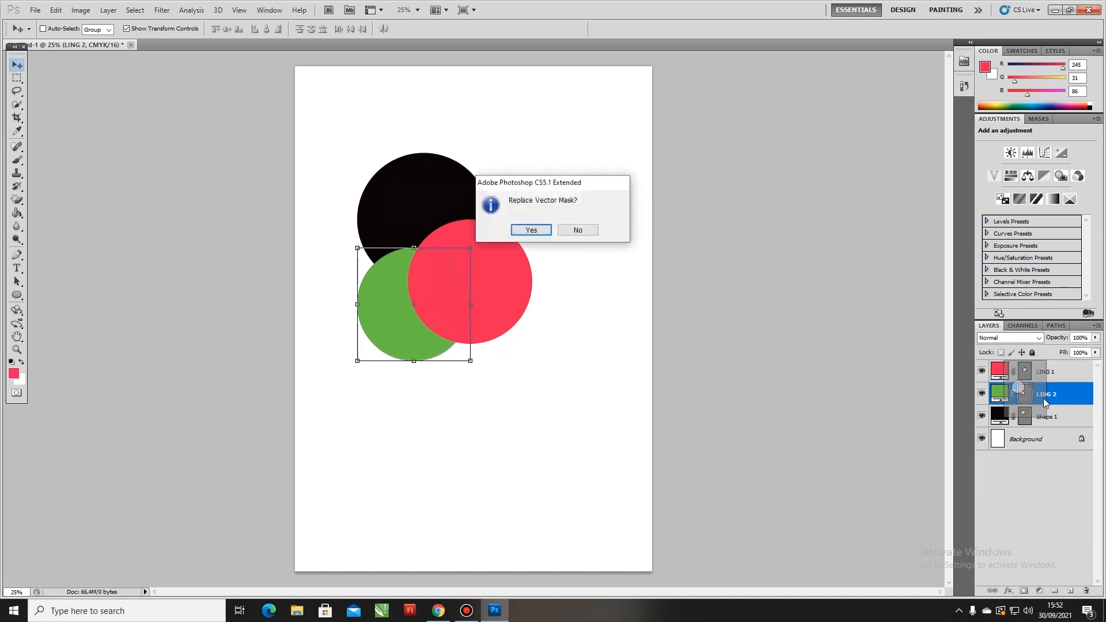
{"action": "left_click", "coordinate": [579, 230]}
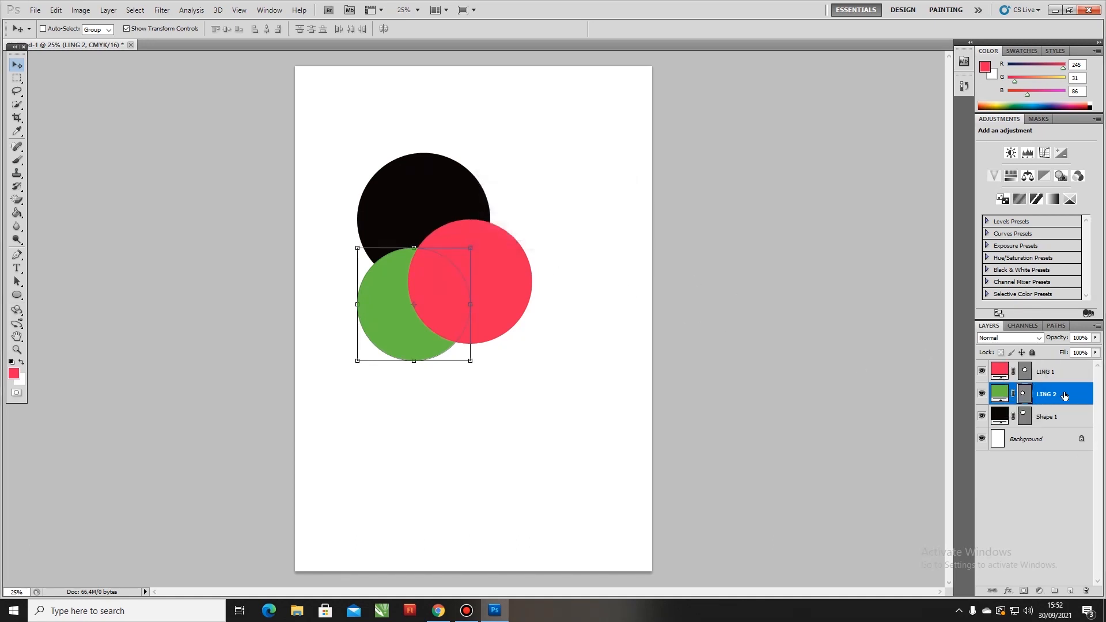
Bring the LING 2 layer to the top of the stack, above LING 1.
{"action": "left_click_drag", "start_coordinate": [1048, 399], "coordinate": [1048, 376]}
{"action": "left_click", "coordinate": [1046, 375]}
{"action": "left_click", "coordinate": [1046, 400]}
{"action": "left_click_drag", "start_coordinate": [1046, 400], "coordinate": [1047, 371]}
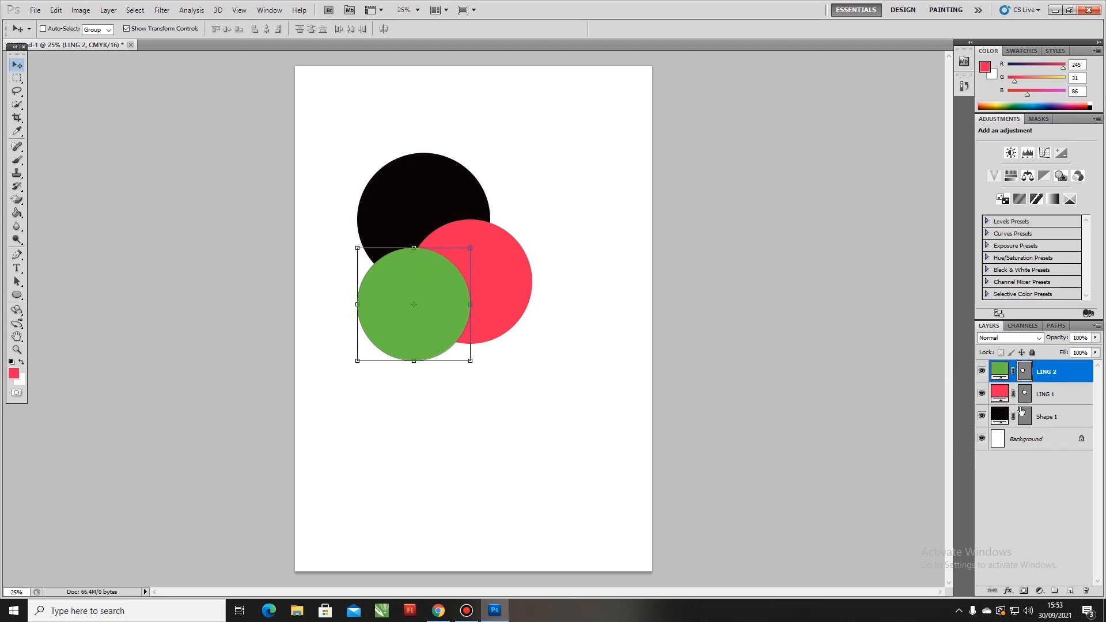
Move the Shape 1 layer between LING 2 and LING 1, and shift the black circle slightly down and right.
{"action": "left_click", "coordinate": [1047, 421]}
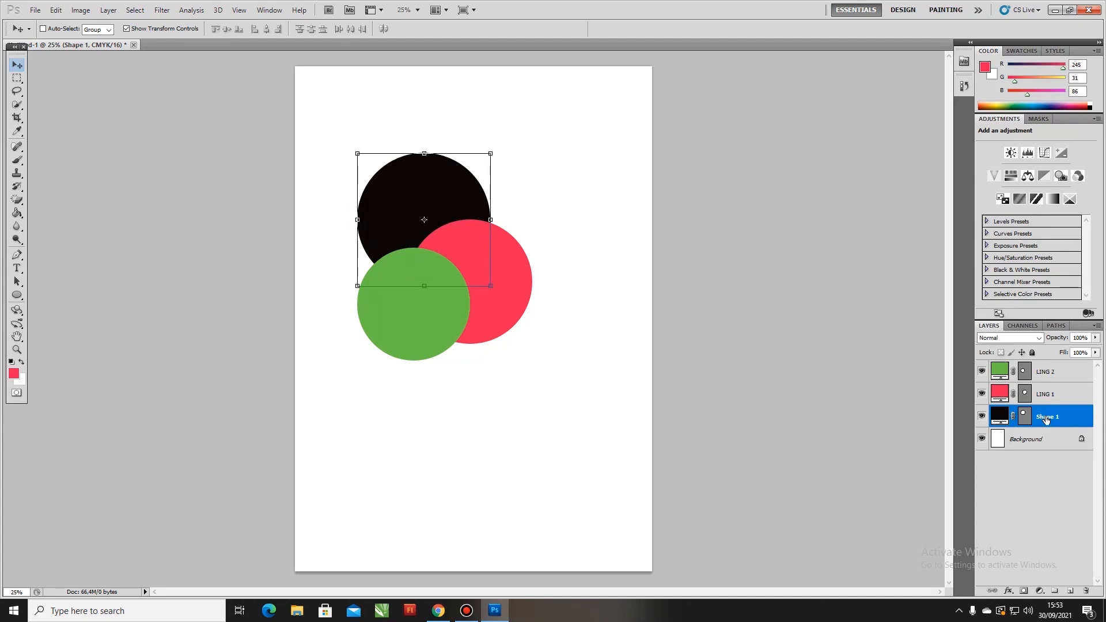
{"action": "left_click_drag", "start_coordinate": [1046, 419], "coordinate": [1050, 395]}
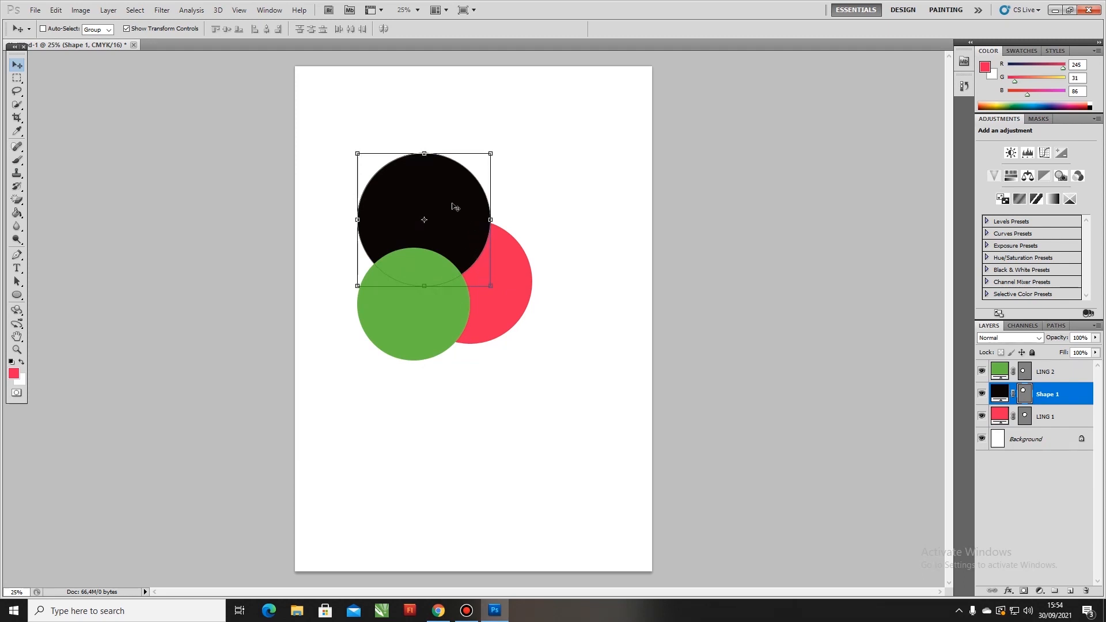
{"action": "left_click_drag", "start_coordinate": [445, 203], "coordinate": [455, 221]}
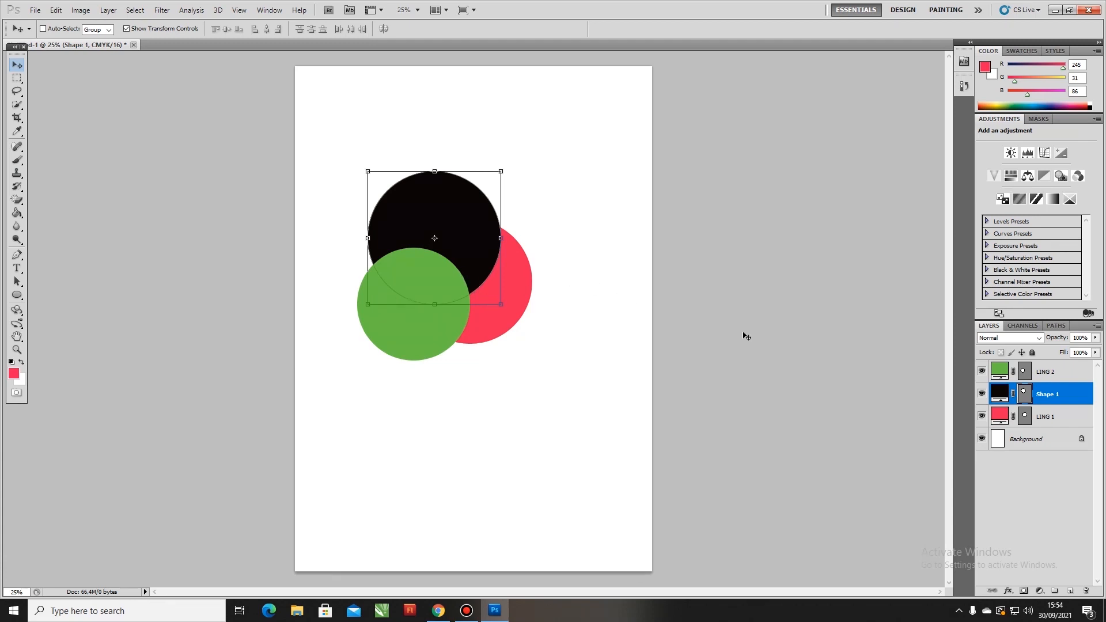
Delete the LING 1, Shape 1 and LING 2 layers, leaving only the Background.
{"action": "left_click", "coordinate": [1066, 419]}
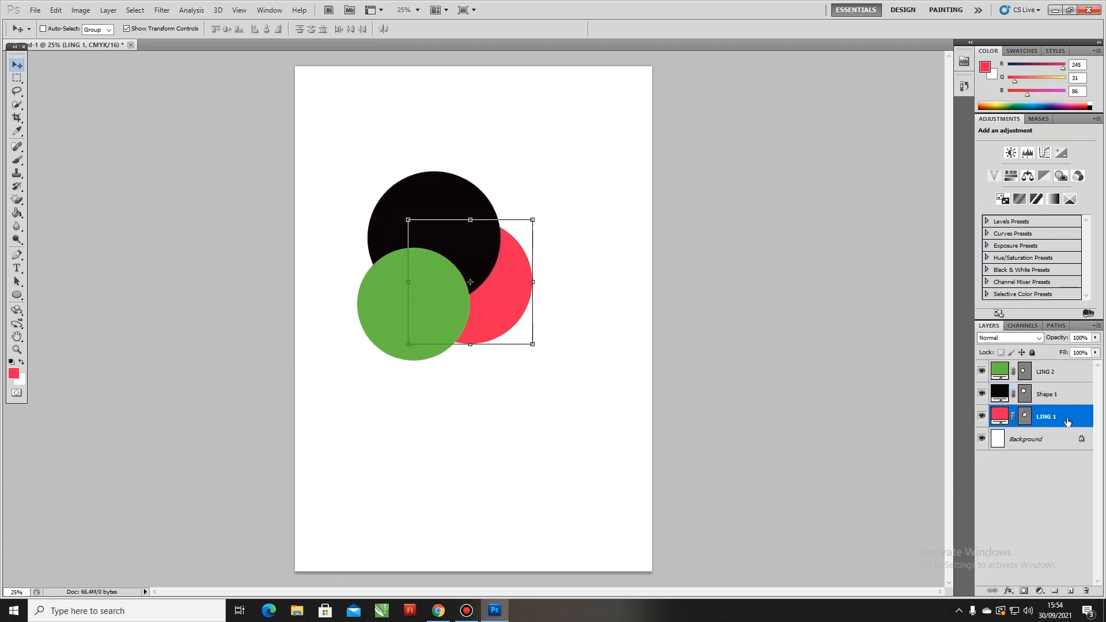
{"action": "left_click_drag", "start_coordinate": [1061, 416], "coordinate": [1087, 591]}
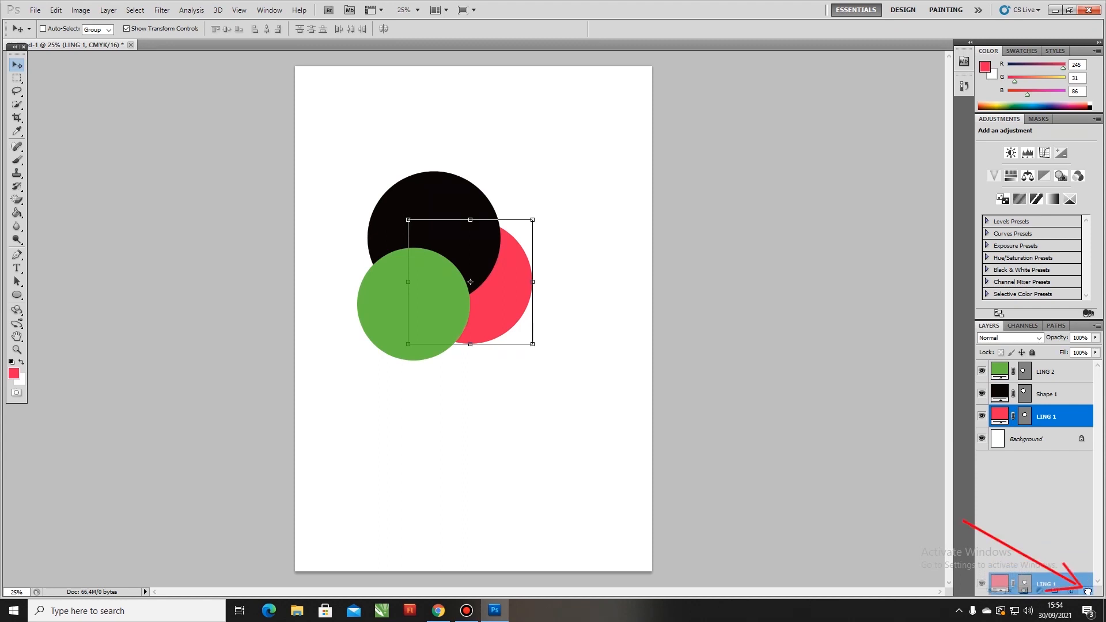
{"action": "left_click_drag", "start_coordinate": [1087, 591], "coordinate": [1087, 591]}
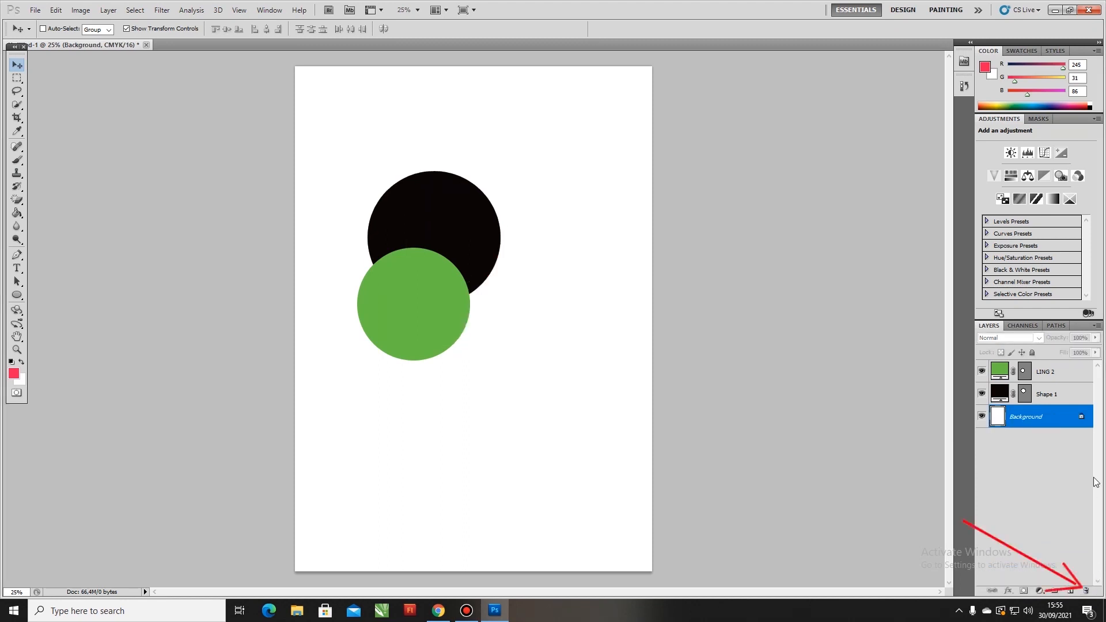
{"action": "left_click_drag", "start_coordinate": [1053, 394], "coordinate": [1087, 591]}
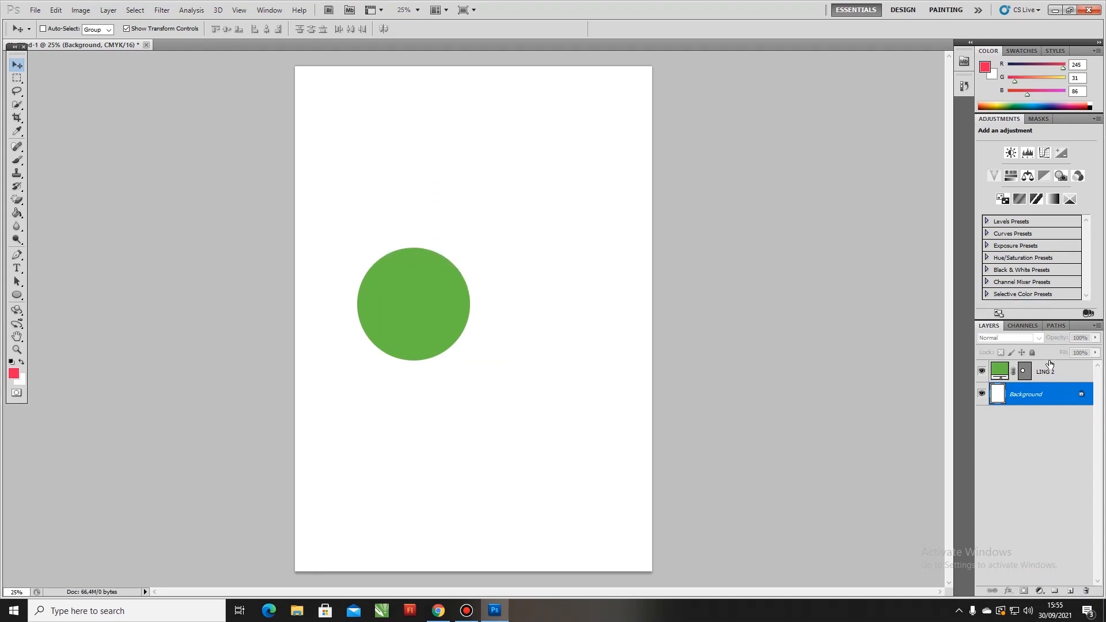
{"action": "left_click_drag", "start_coordinate": [1050, 372], "coordinate": [1086, 591]}
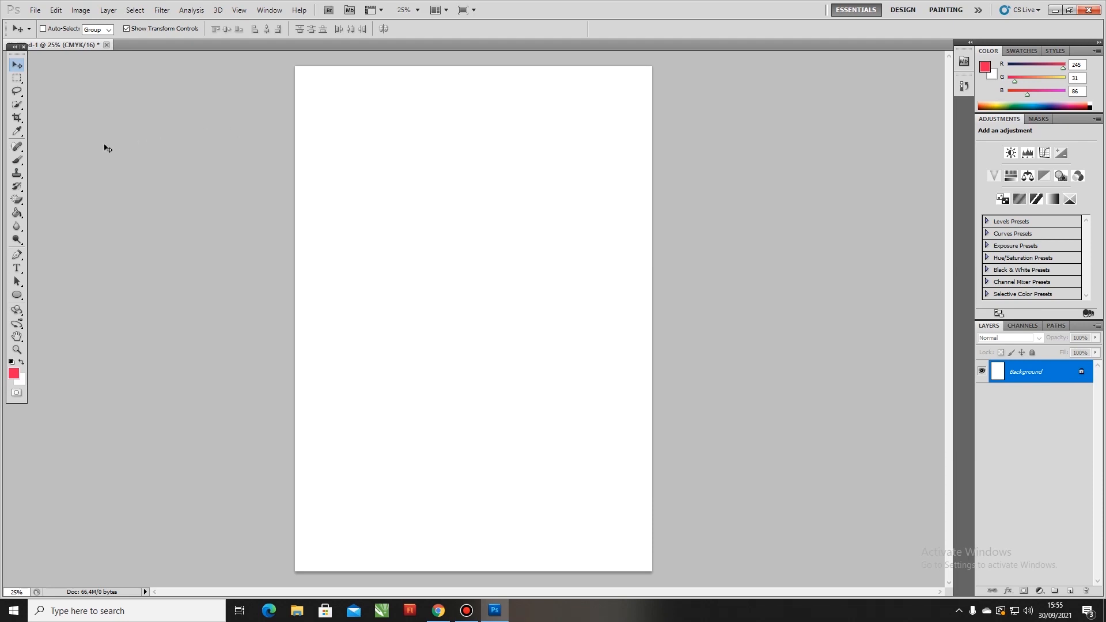
Draw a red circle in the upper middle of the page with the Ellipse tool and duplicate its shape layer twice.
{"action": "left_click", "coordinate": [16, 294]}
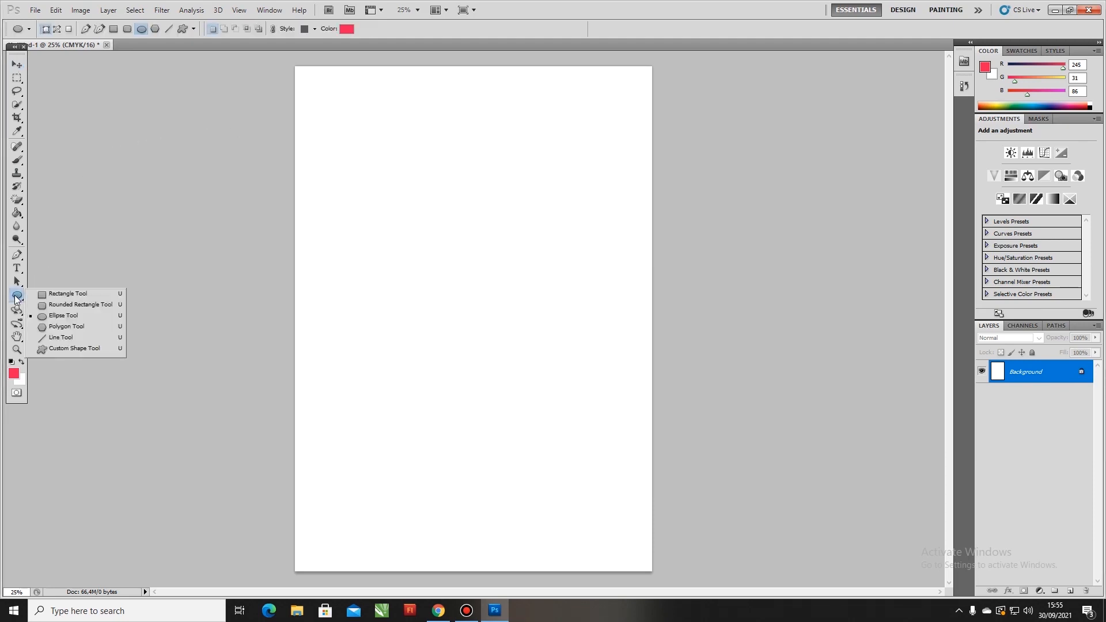
{"action": "left_click", "coordinate": [51, 320]}
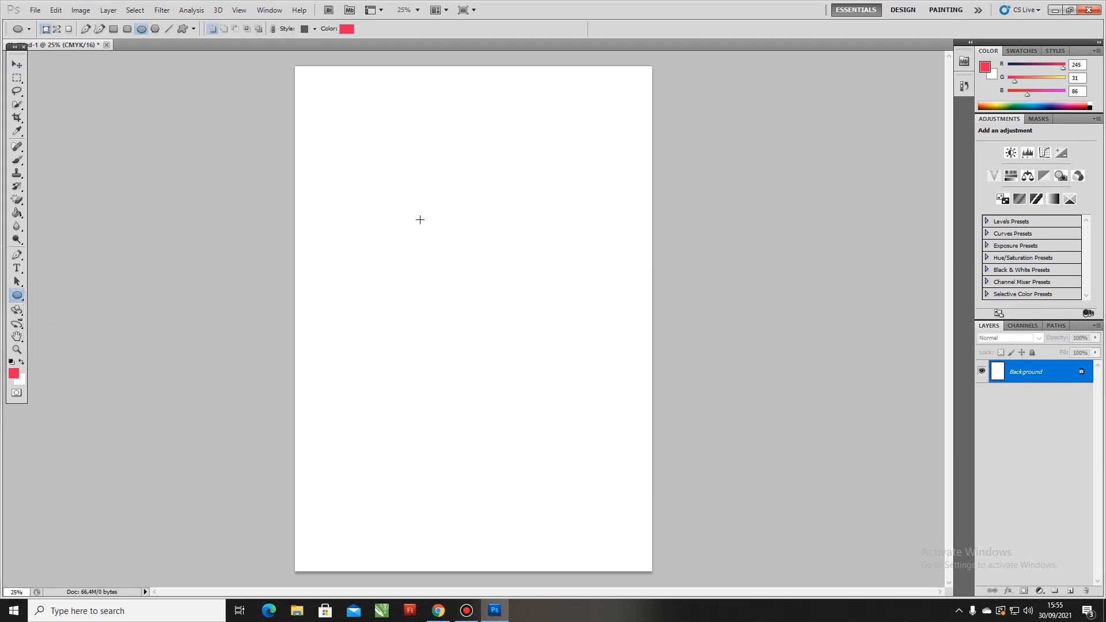
{"action": "left_click_drag", "start_coordinate": [432, 216], "coordinate": [545, 439]}
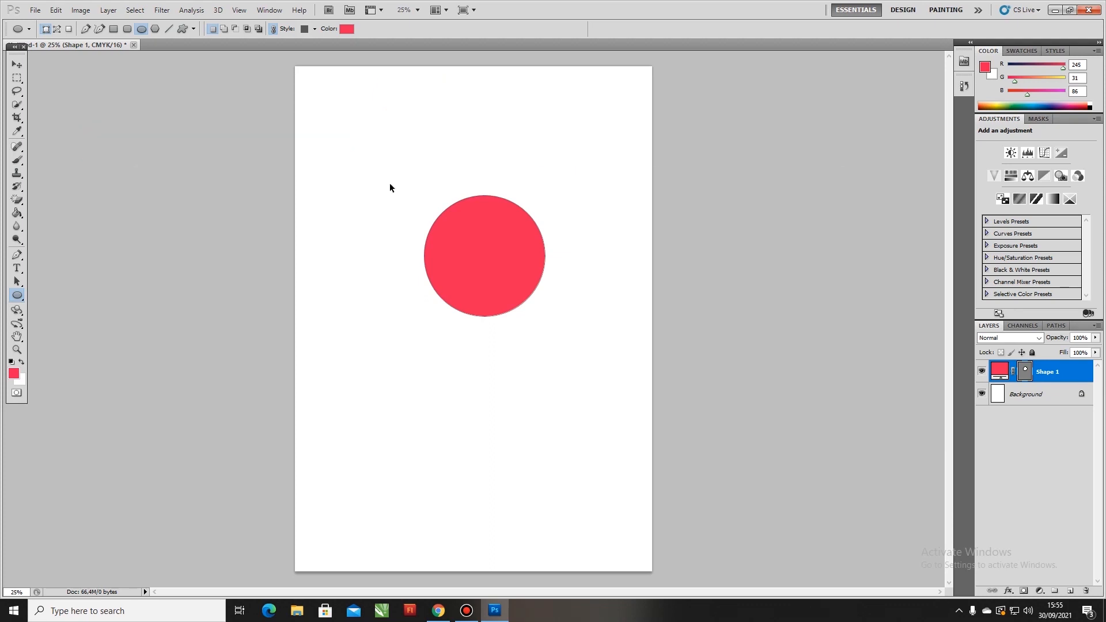
{"action": "key", "text": "ctrl+j"}
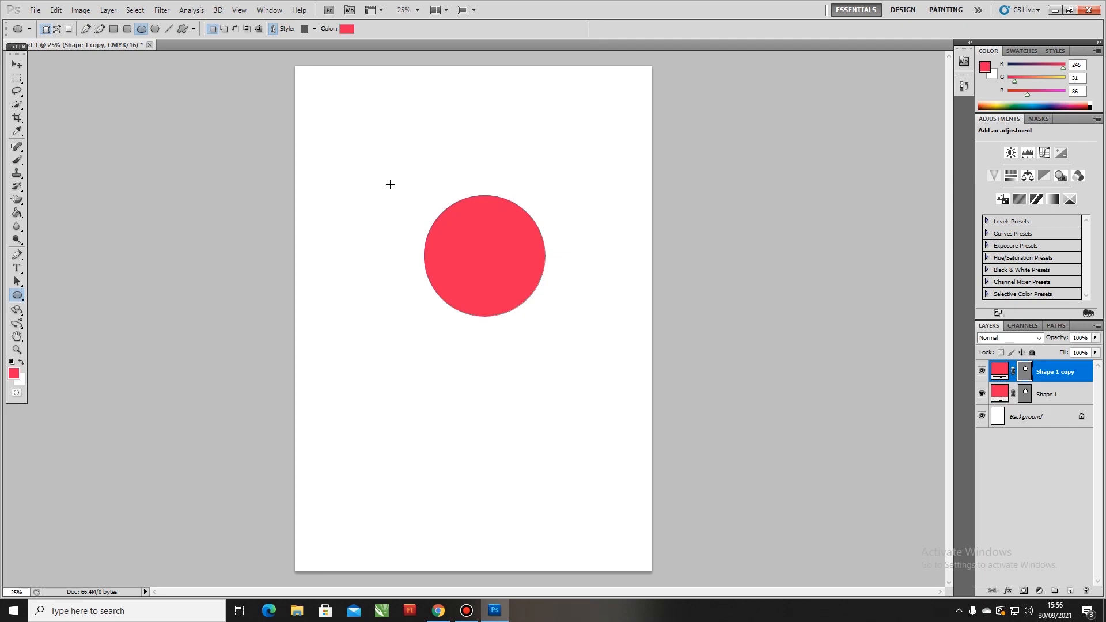
{"action": "key", "text": "ctrl+j"}
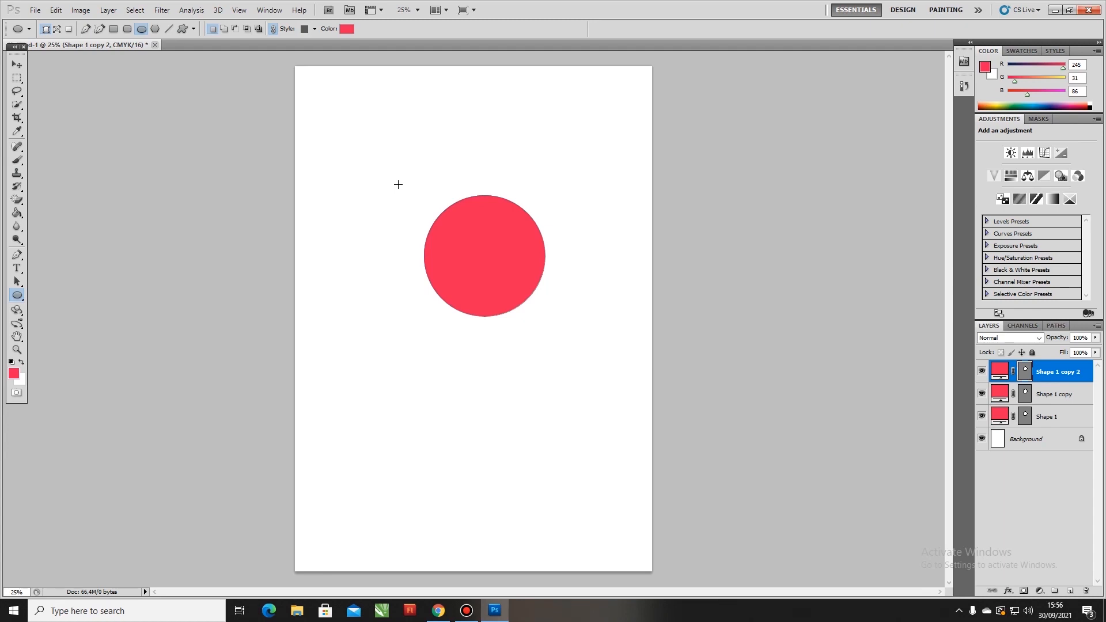
Move the Shape 1 copy 2 circle down-left and the Shape 1 copy circle down-right of the original, keeping all three overlapping.
{"action": "left_click", "coordinate": [16, 64]}
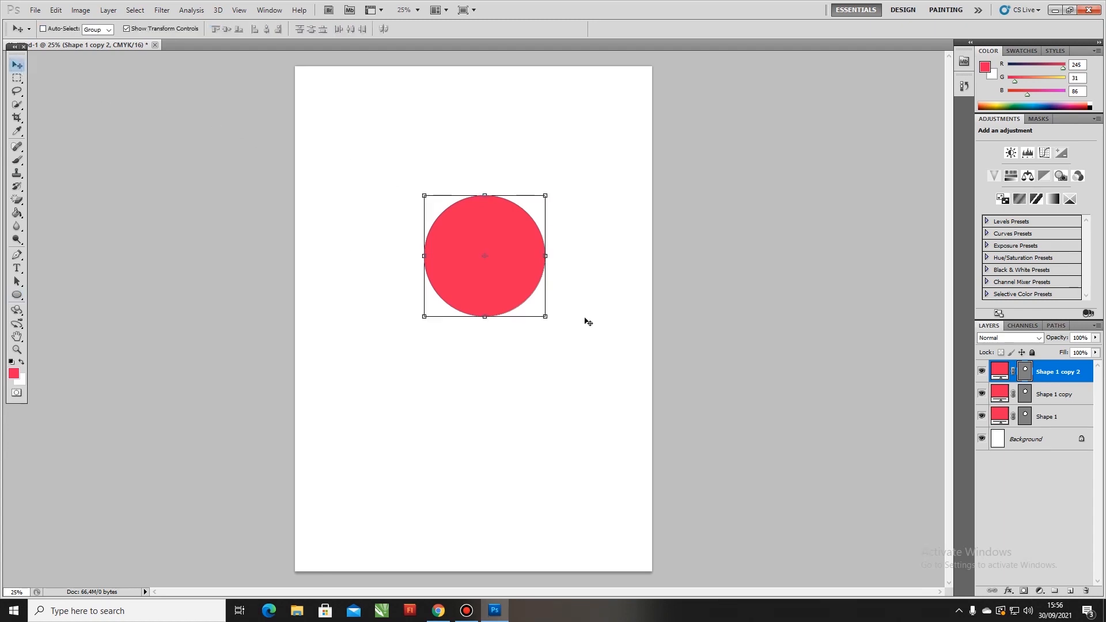
{"action": "left_click_drag", "start_coordinate": [476, 291], "coordinate": [439, 382]}
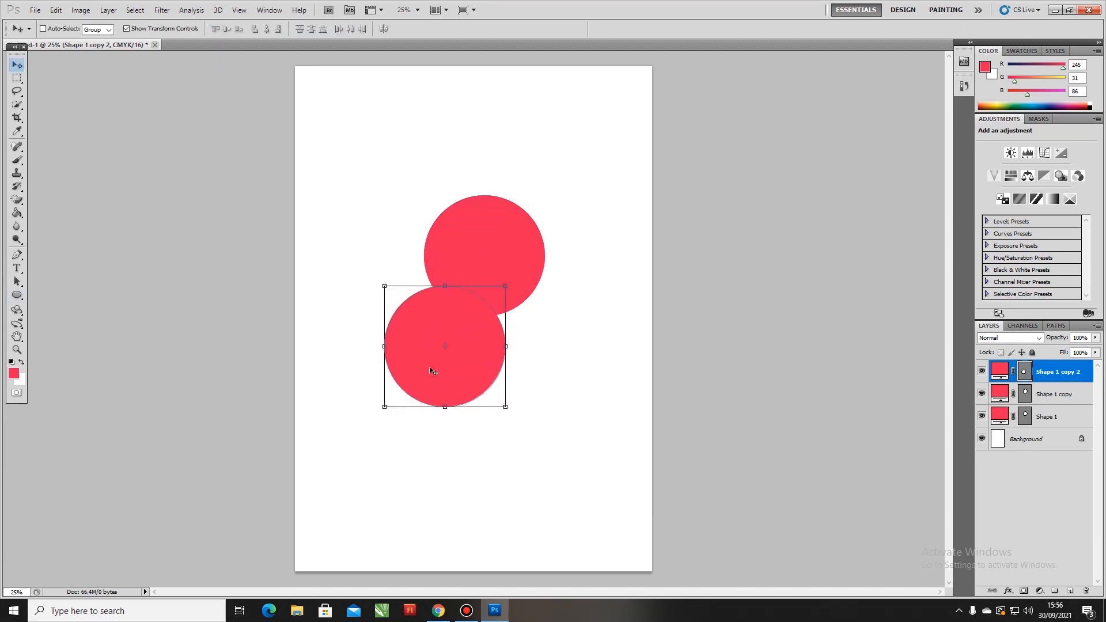
{"action": "left_click", "coordinate": [1050, 396]}
{"action": "left_click_drag", "start_coordinate": [506, 281], "coordinate": [570, 351]}
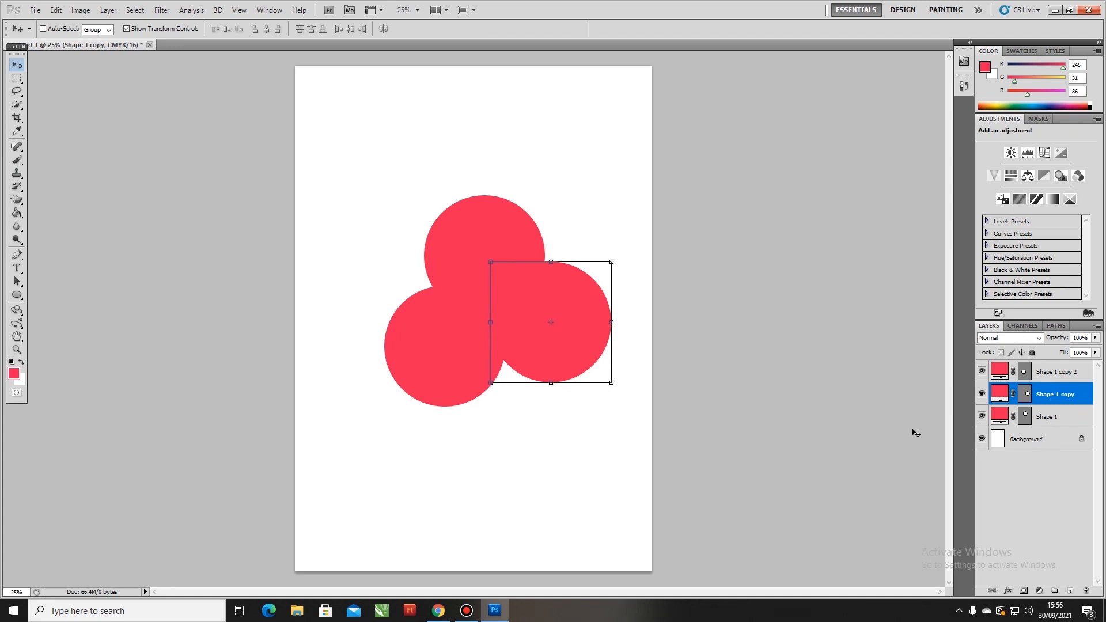
Recolor the Shape 1 copy circle near-black with color 0a0103.
{"action": "double_click", "coordinate": [1000, 396]}
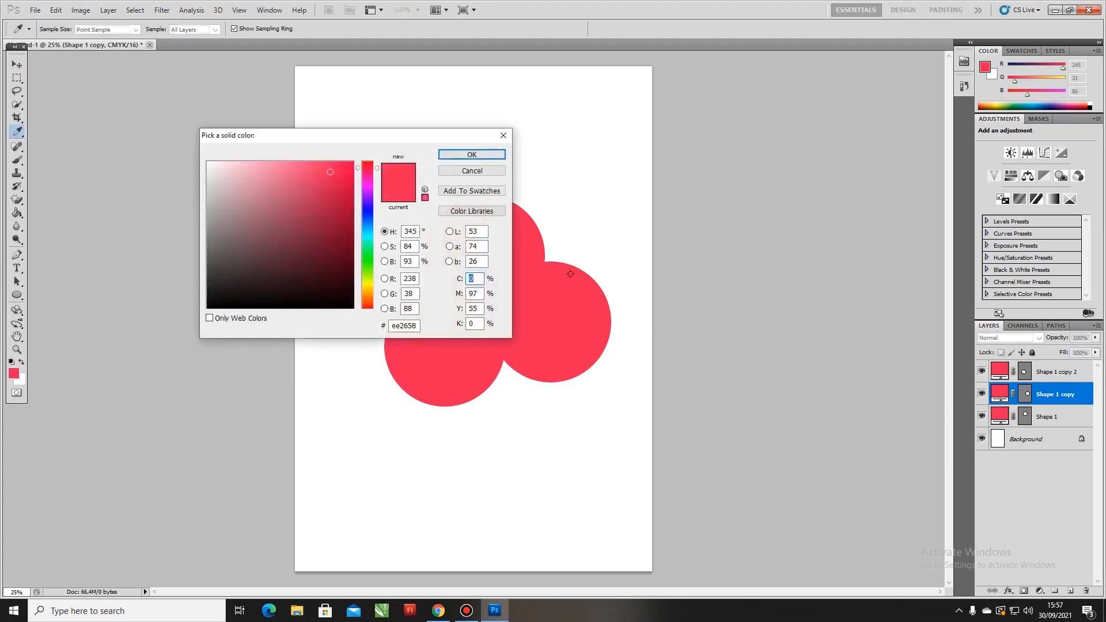
{"action": "left_click", "coordinate": [345, 302]}
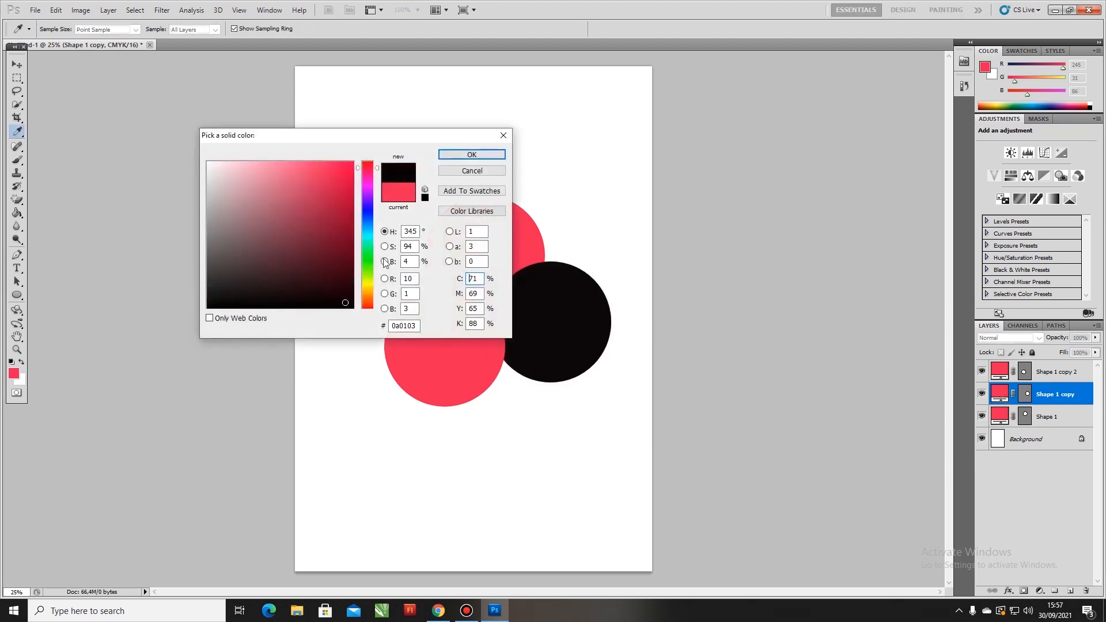
{"action": "left_click", "coordinate": [468, 156]}
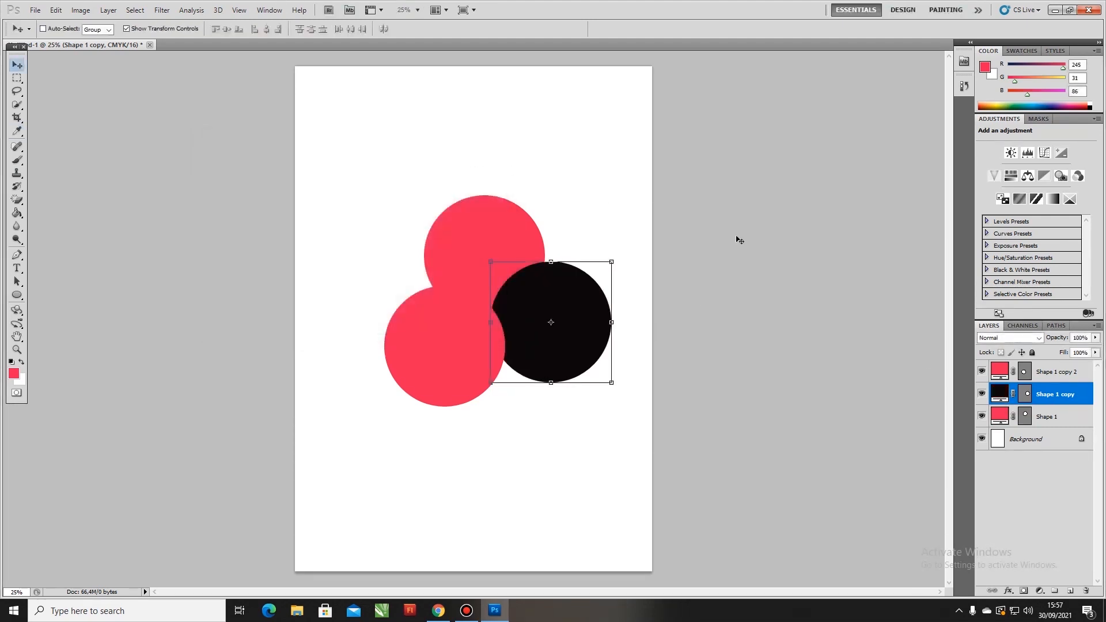
Recolor the Shape 1 copy 2 circle dark green with color 25a81b and return to the Move tool.
{"action": "double_click", "coordinate": [1000, 372]}
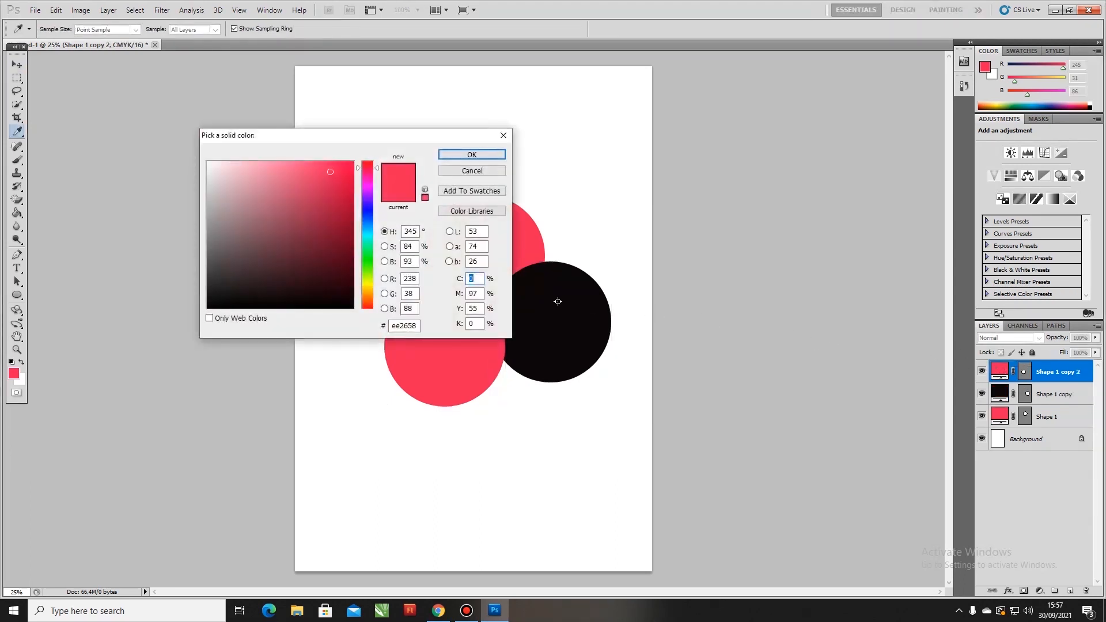
{"action": "left_click", "coordinate": [368, 261]}
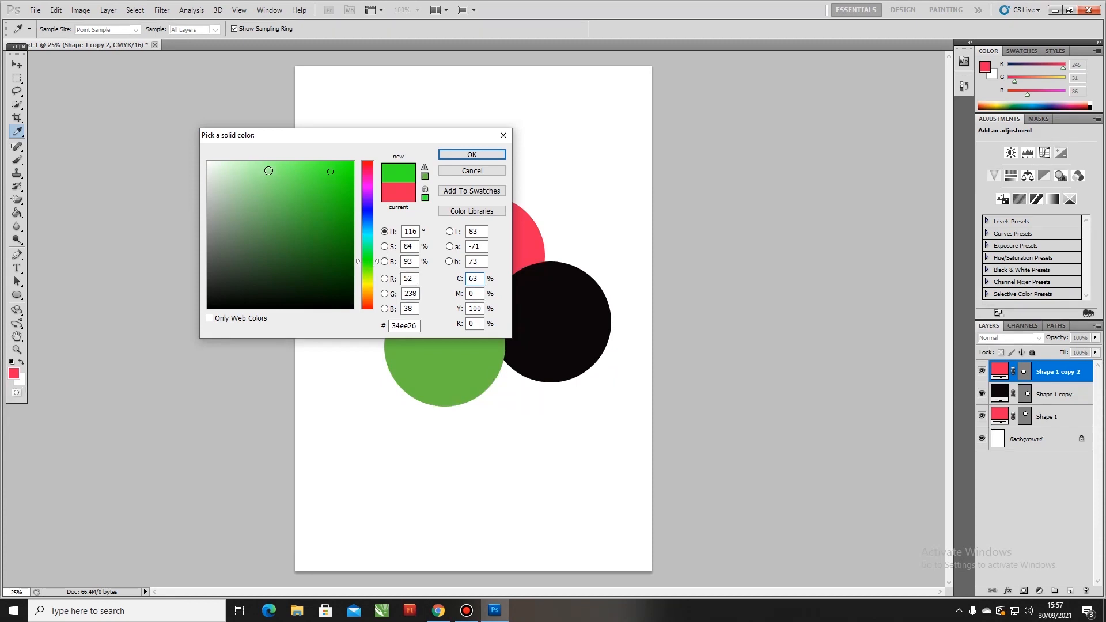
{"action": "left_click", "coordinate": [268, 171]}
{"action": "left_click", "coordinate": [344, 178]}
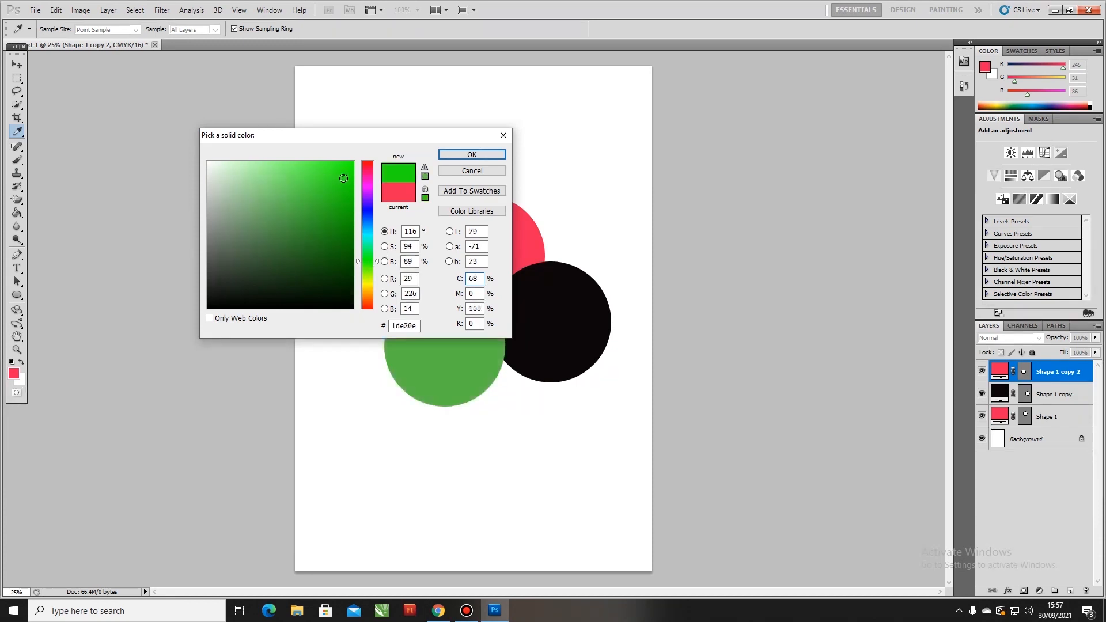
{"action": "left_click", "coordinate": [330, 211]}
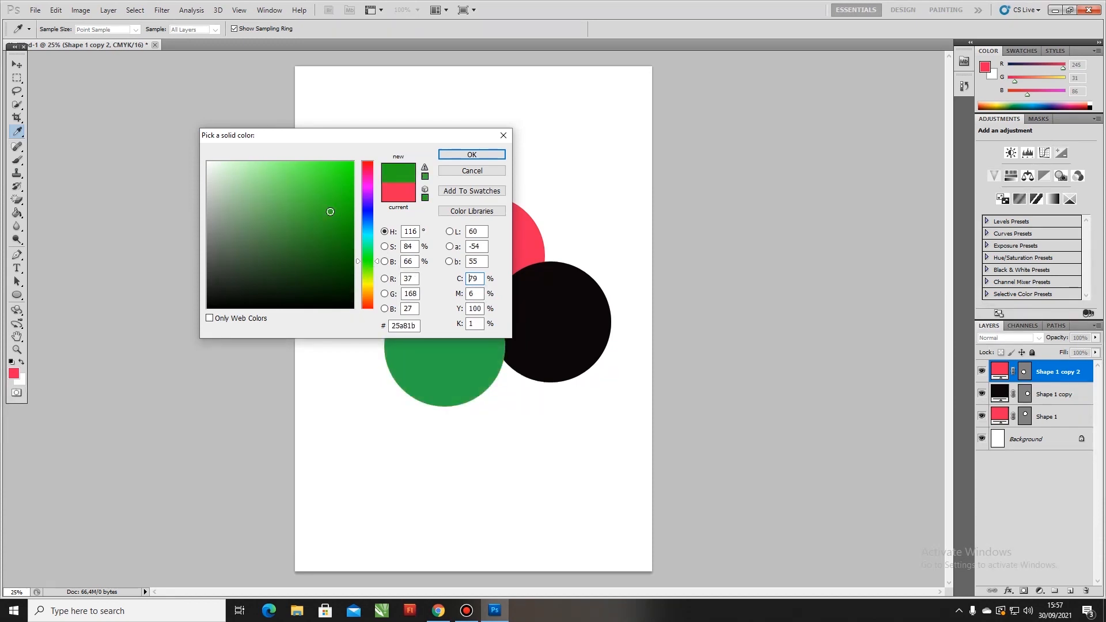
{"action": "left_click", "coordinate": [461, 155]}
{"action": "key", "text": "v"}
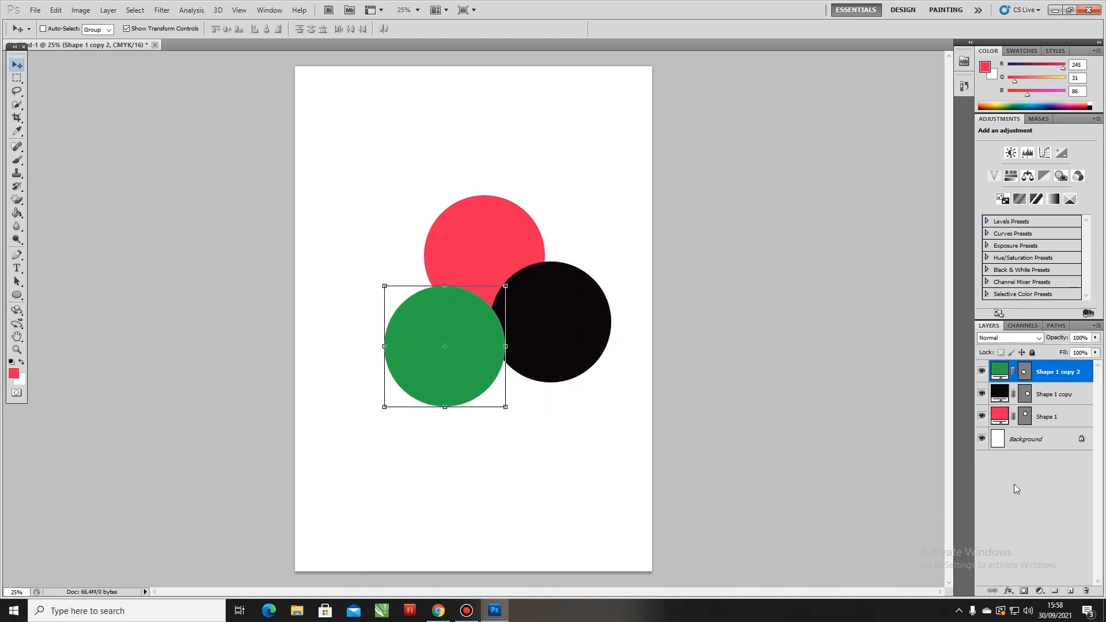
Quit Photoshop without saving the circles document.
{"action": "left_click", "coordinate": [1089, 11]}
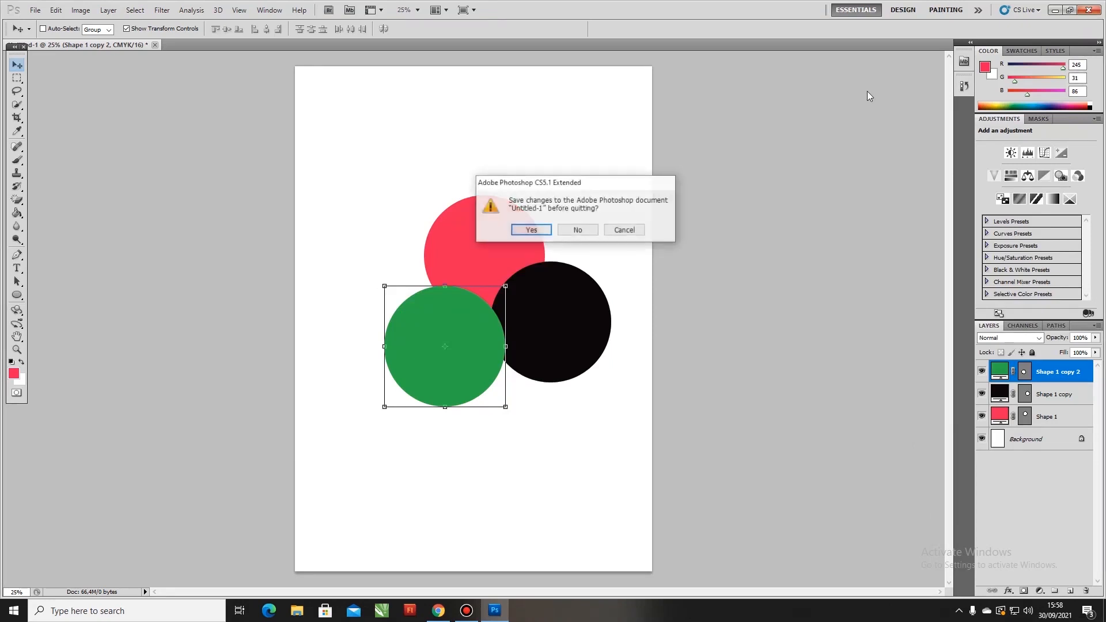
{"action": "left_click", "coordinate": [578, 231]}
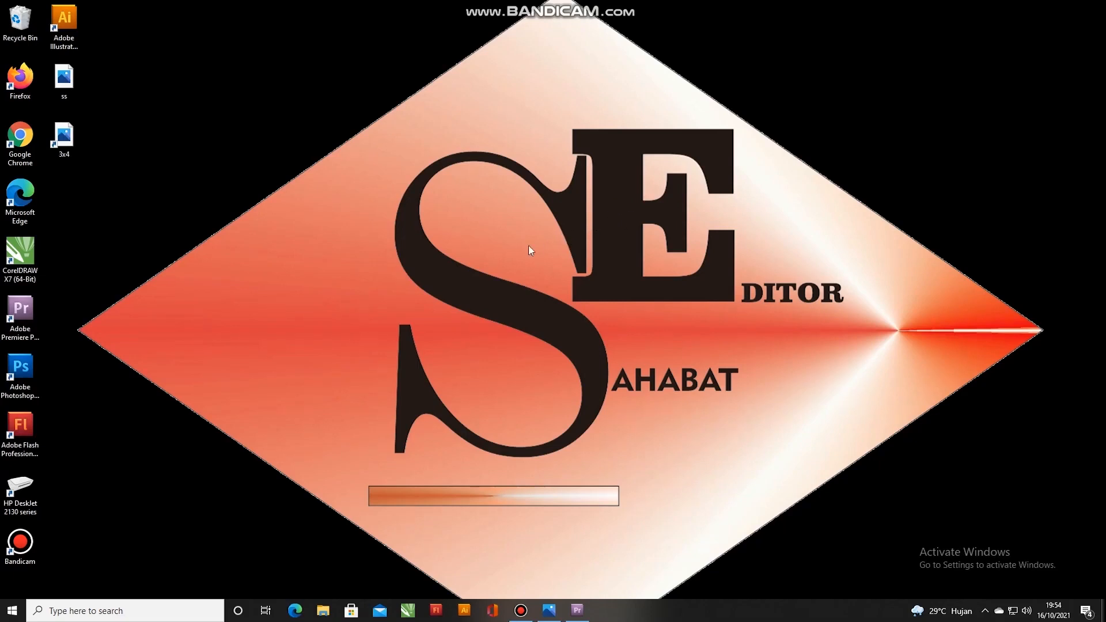
View the ss image from the desktop to read the highlighted viewer comment, and minimize it.
{"action": "double_click", "coordinate": [64, 84]}
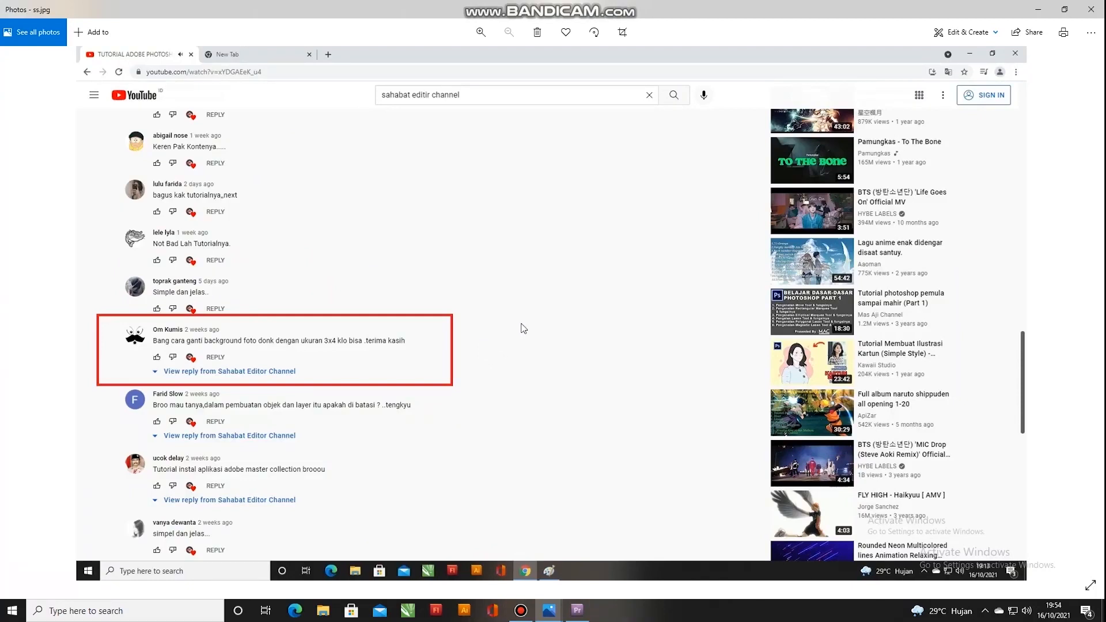
{"action": "left_click", "coordinate": [1038, 11]}
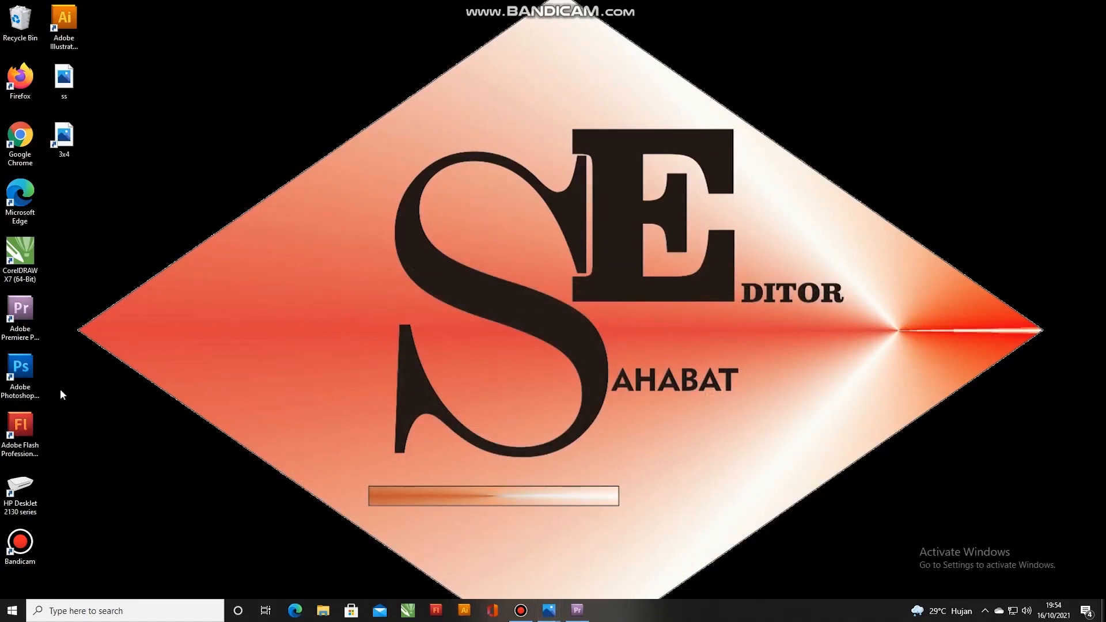
Launch Photoshop and start a new document from the Photo preset with the size Landscape, 2 x 3.
{"action": "double_click", "coordinate": [22, 379]}
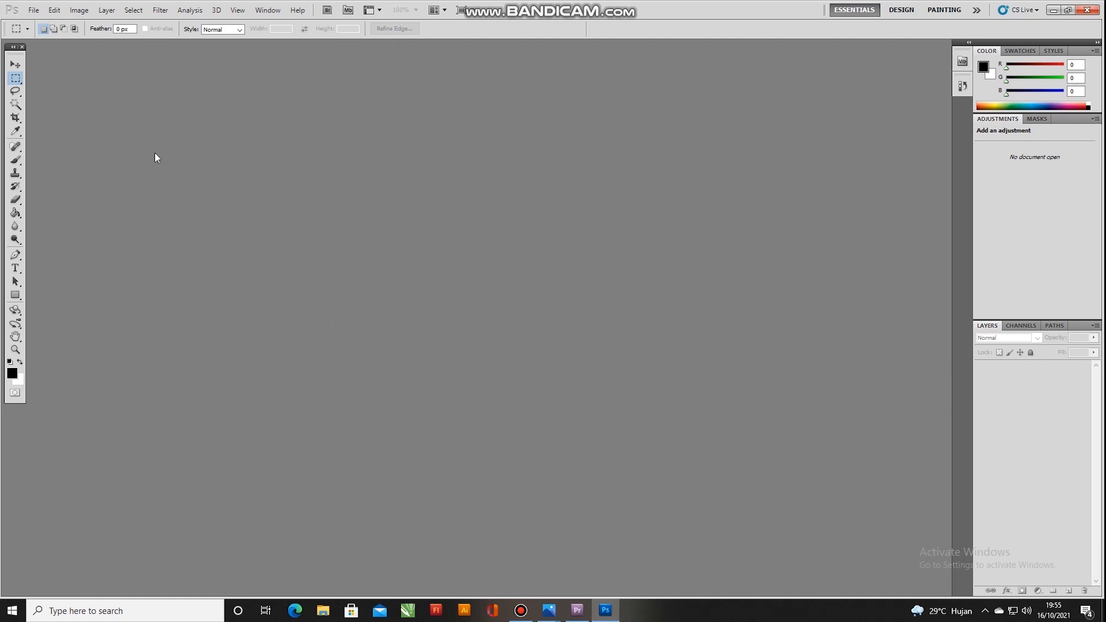
{"action": "left_click", "coordinate": [34, 12]}
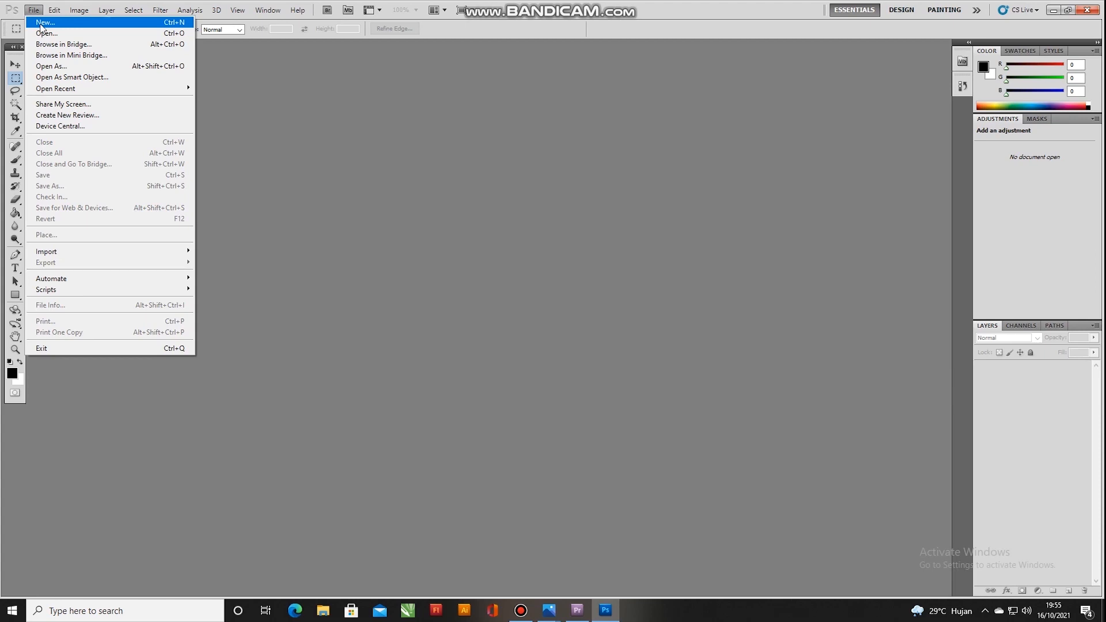
{"action": "left_click", "coordinate": [41, 25]}
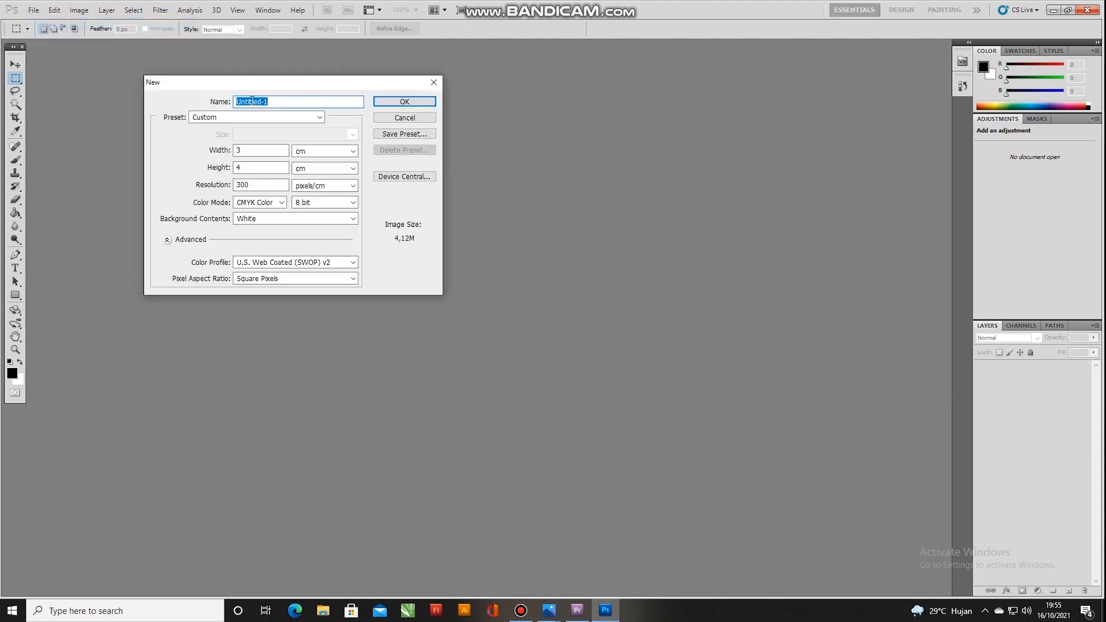
{"action": "left_click", "coordinate": [317, 118]}
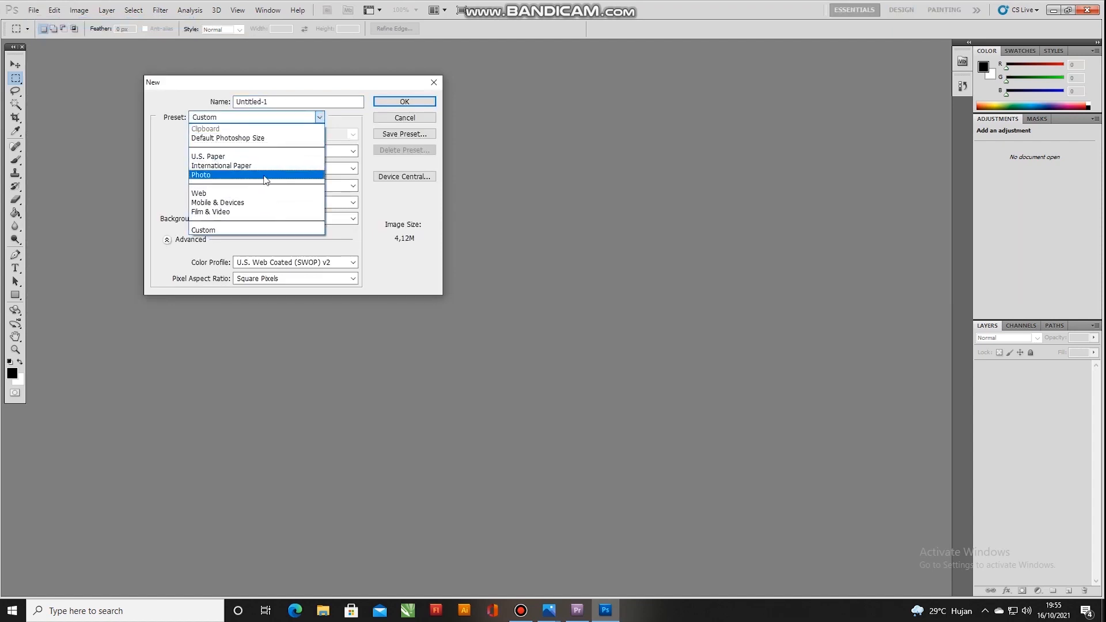
{"action": "left_click", "coordinate": [300, 175]}
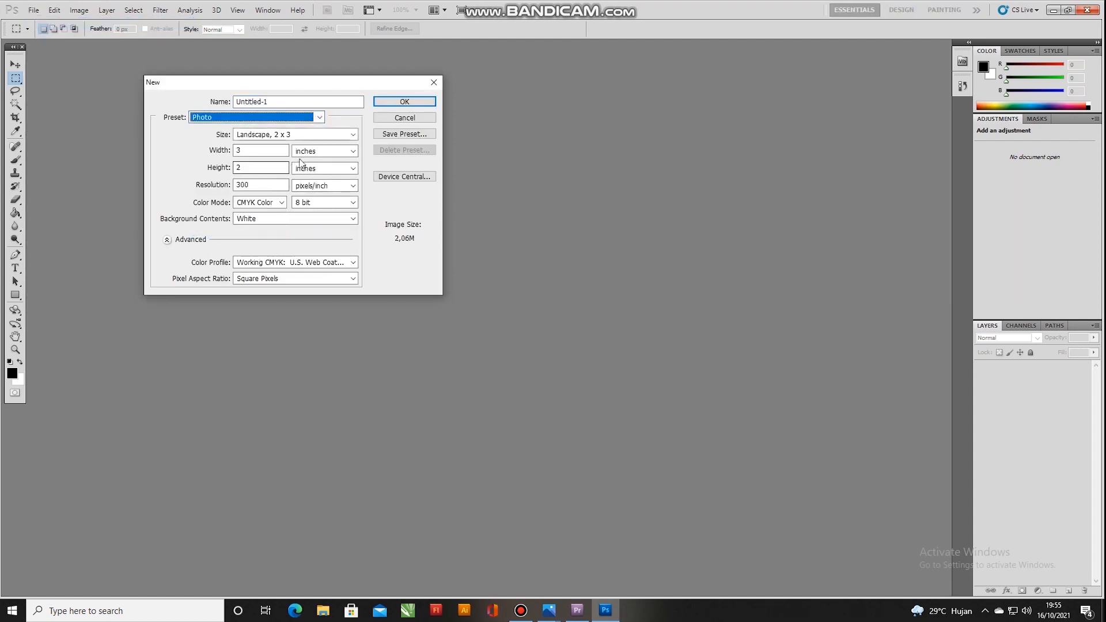
{"action": "left_click", "coordinate": [354, 136]}
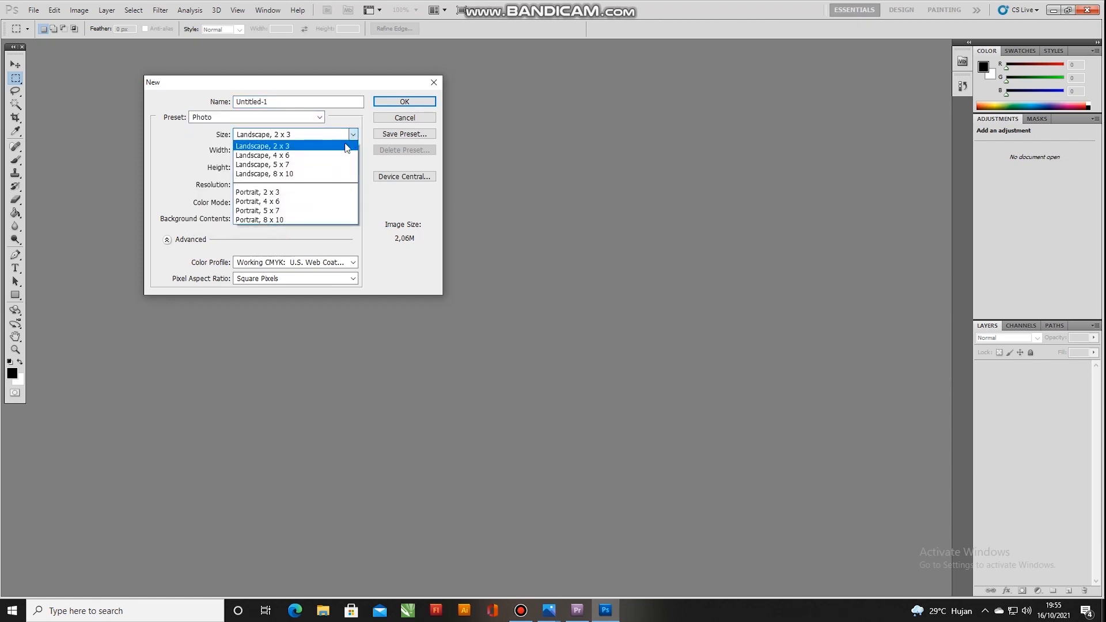
{"action": "left_click", "coordinate": [353, 138]}
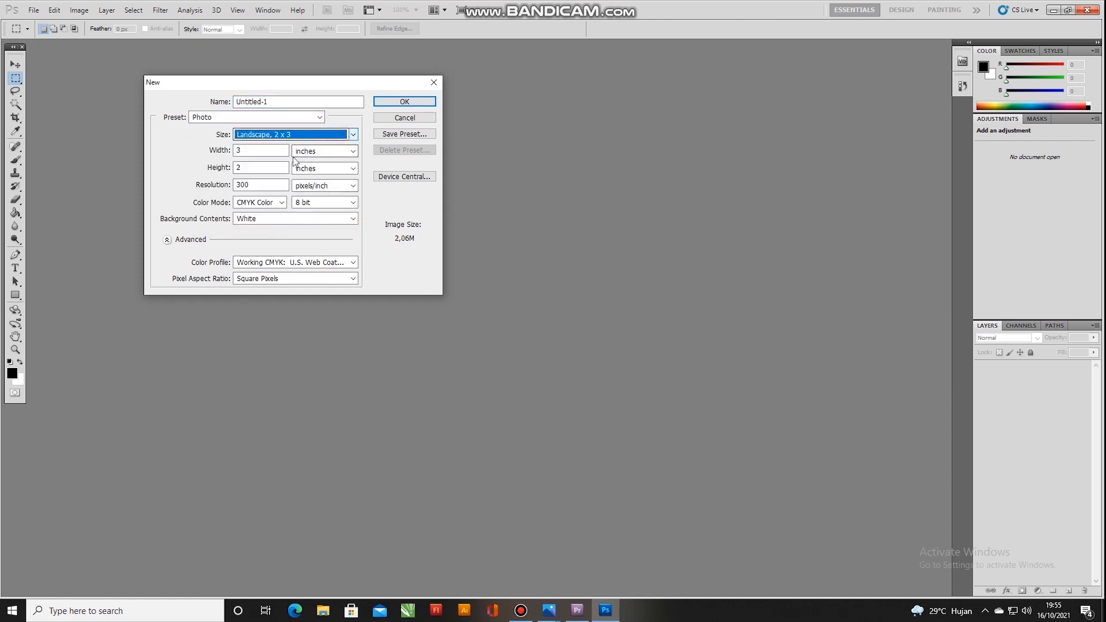
Set the new document's dimension units to cm and its resolution unit to pixels/cm.
{"action": "left_click", "coordinate": [353, 152]}
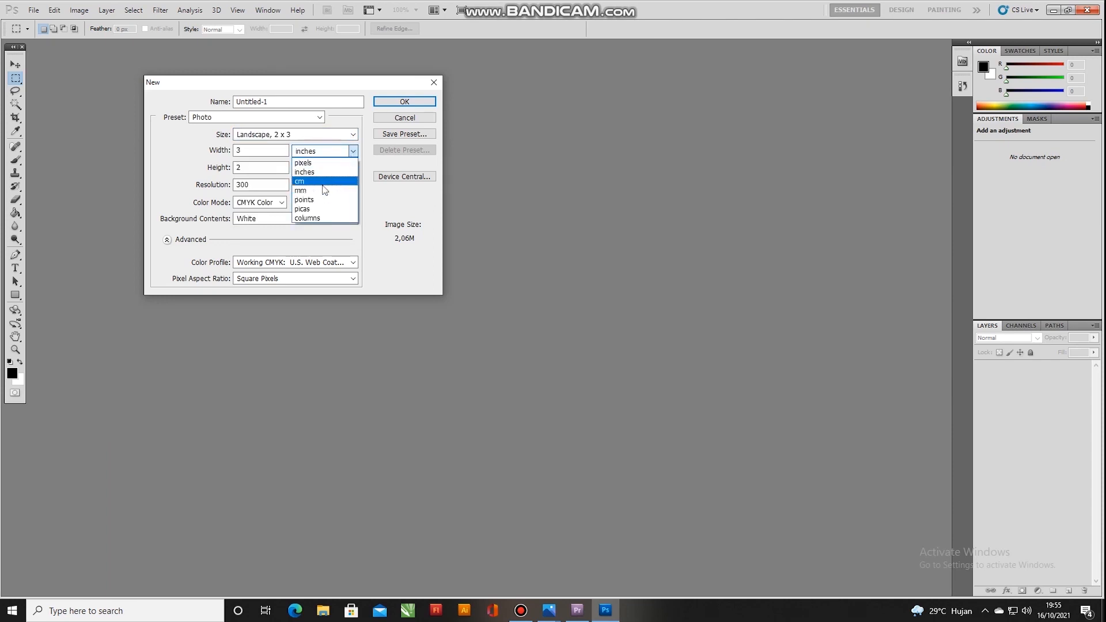
{"action": "left_click", "coordinate": [325, 181]}
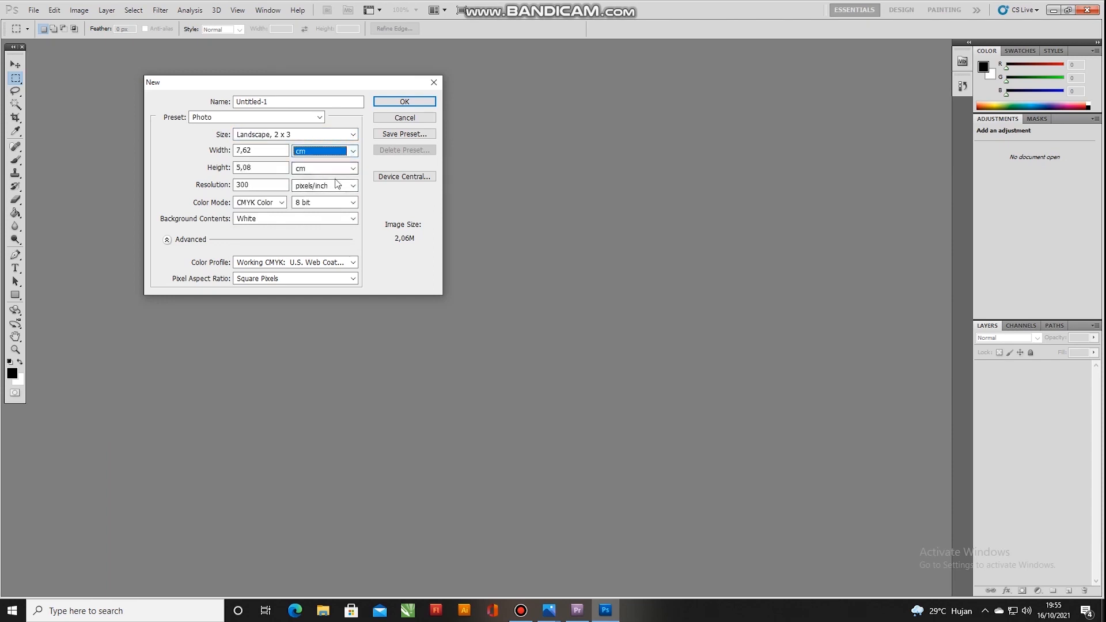
{"action": "left_click", "coordinate": [353, 186]}
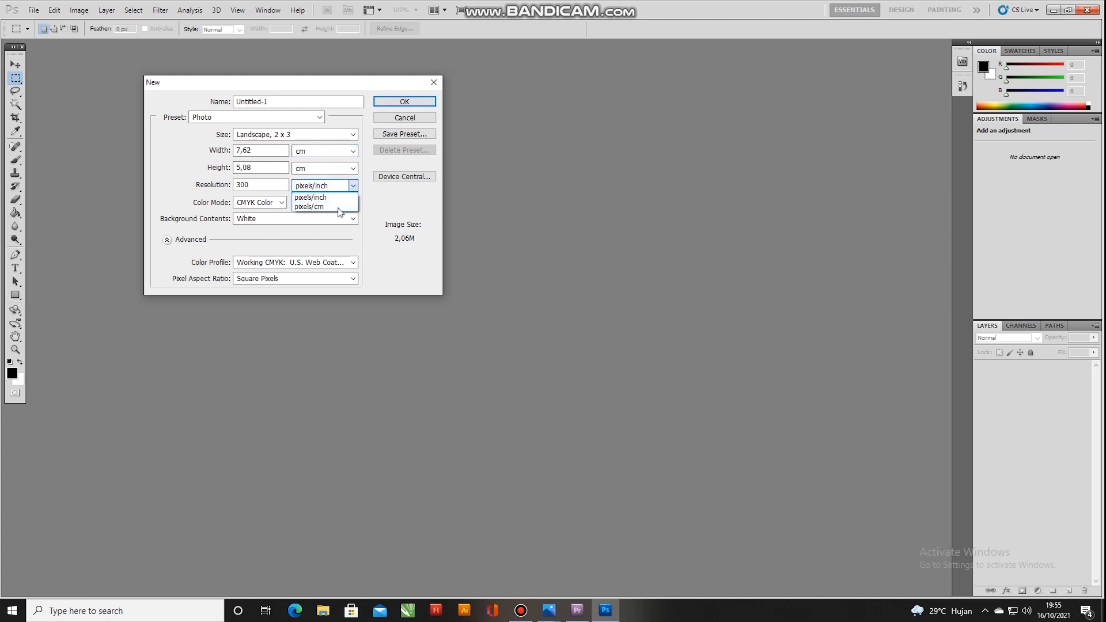
{"action": "left_click", "coordinate": [334, 206]}
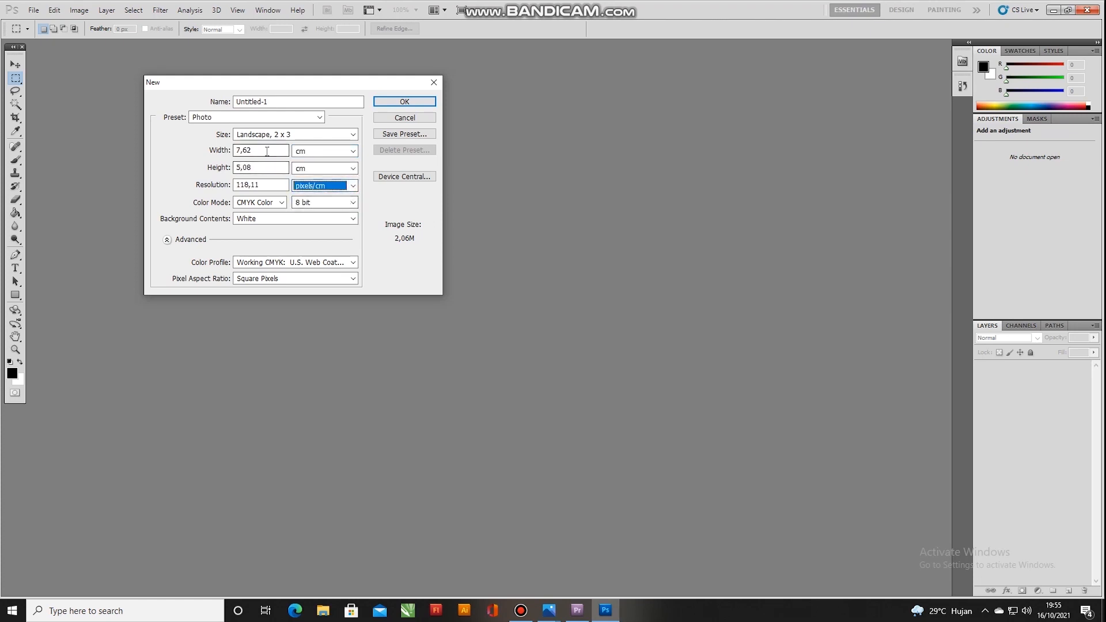
Set the new document to 3 cm wide and 4 cm high with a resolution of 300 pixels/cm.
{"action": "double_click", "coordinate": [245, 150]}
{"action": "type", "text": "3"}
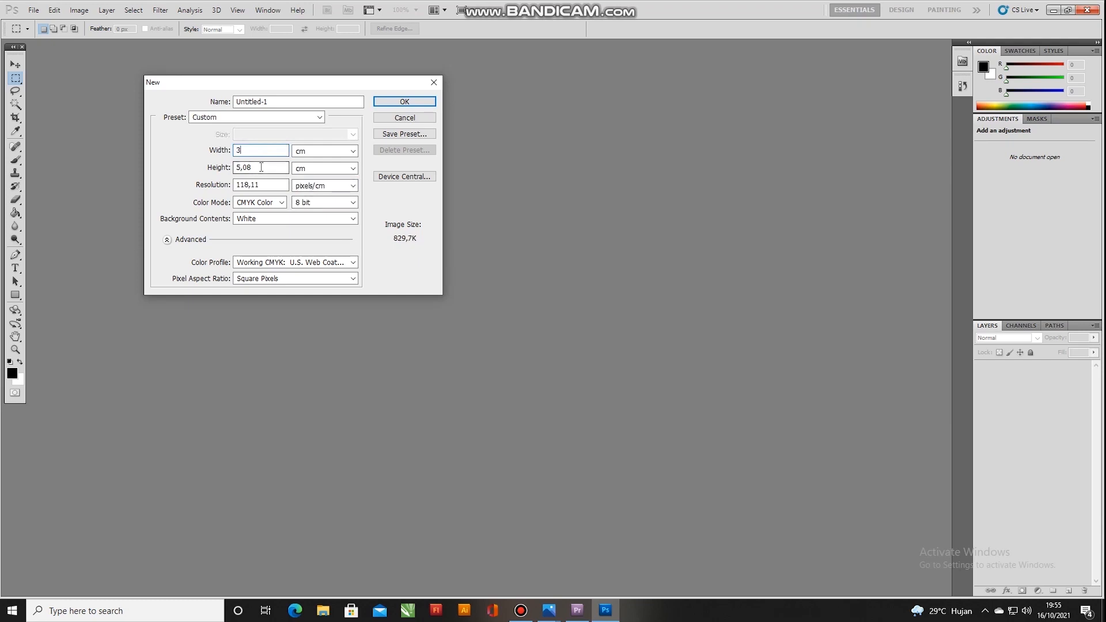
{"action": "double_click", "coordinate": [241, 168]}
{"action": "type", "text": "4"}
{"action": "double_click", "coordinate": [232, 185]}
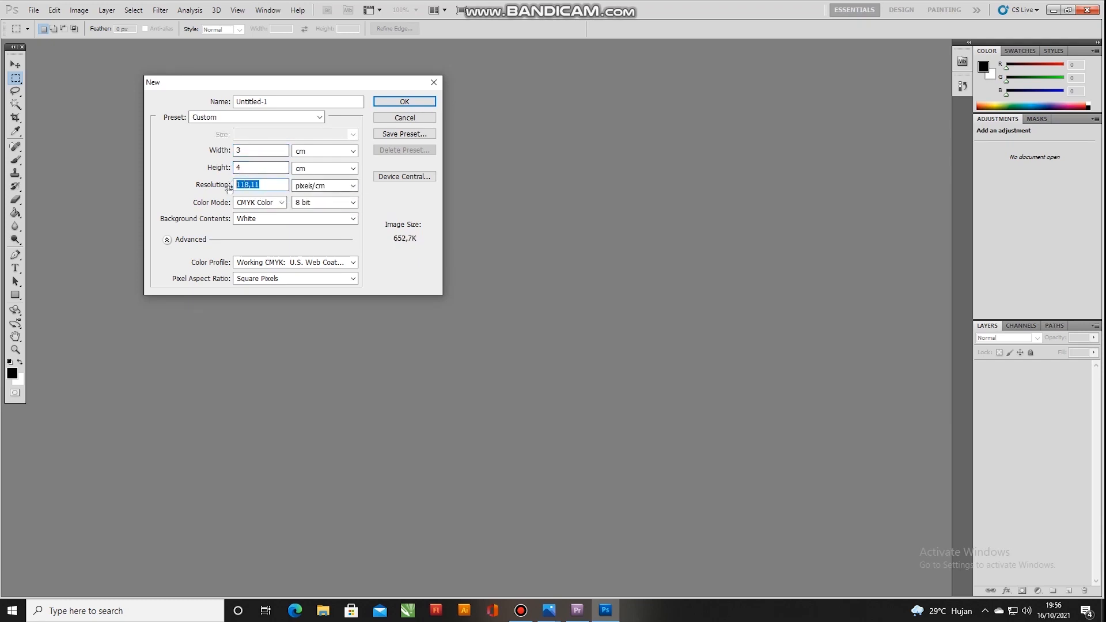
{"action": "type", "text": "300"}
Set the color mode to CMYK Color and create the document.
{"action": "left_click", "coordinate": [281, 203]}
{"action": "left_click", "coordinate": [273, 233]}
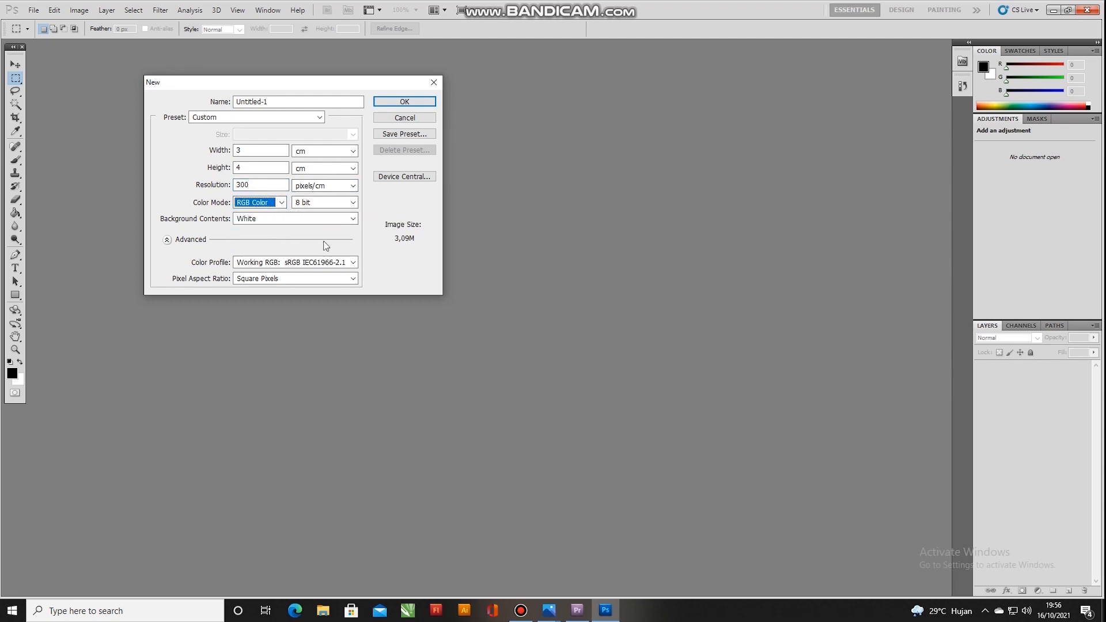
{"action": "left_click", "coordinate": [282, 204]}
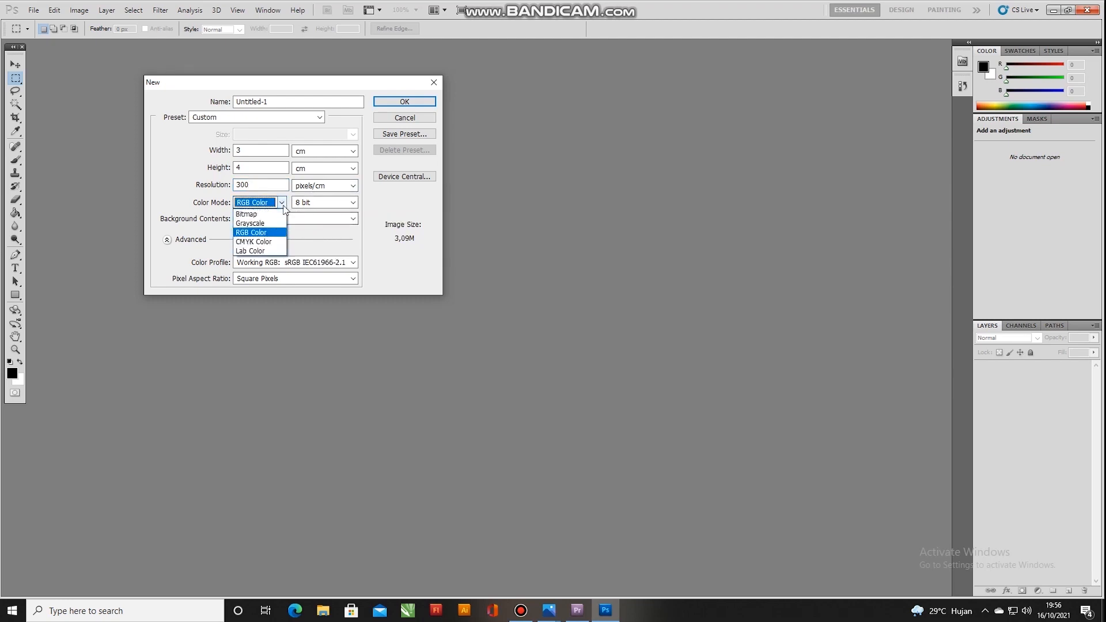
{"action": "left_click", "coordinate": [282, 242]}
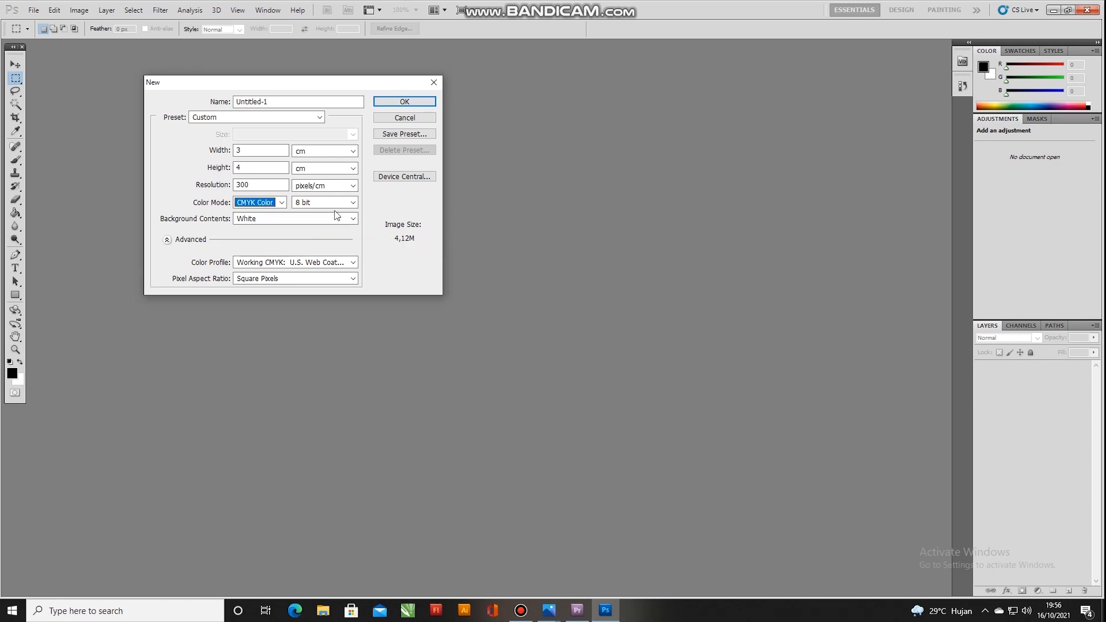
{"action": "left_click", "coordinate": [415, 103]}
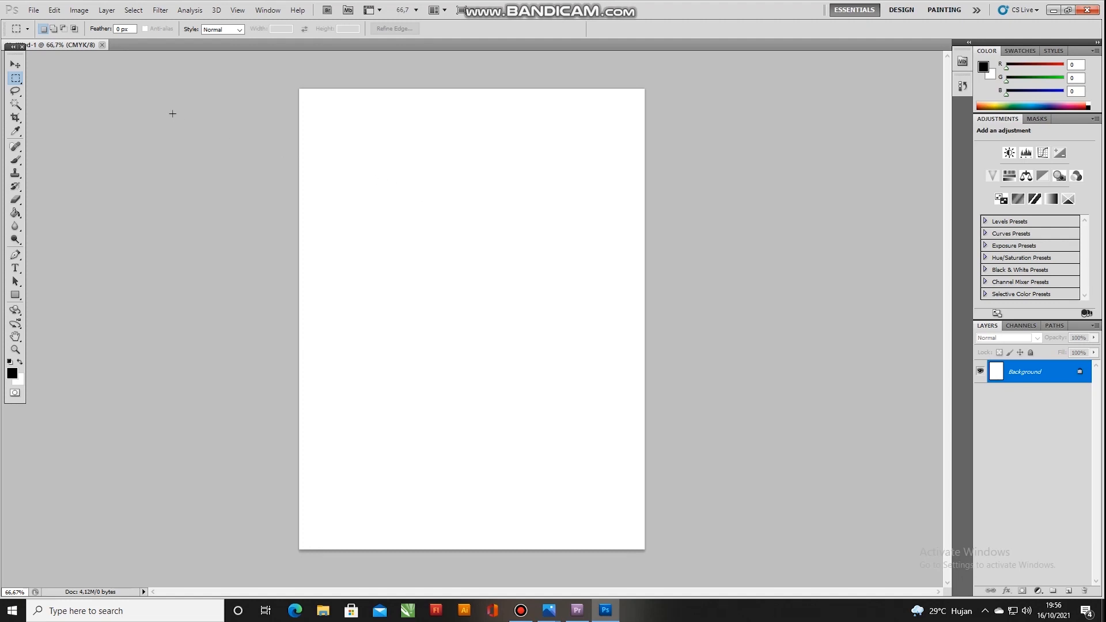
Place the 3x4 photo from the desktop into the blank document at 100% scale, filling the canvas.
{"action": "left_click", "coordinate": [15, 64]}
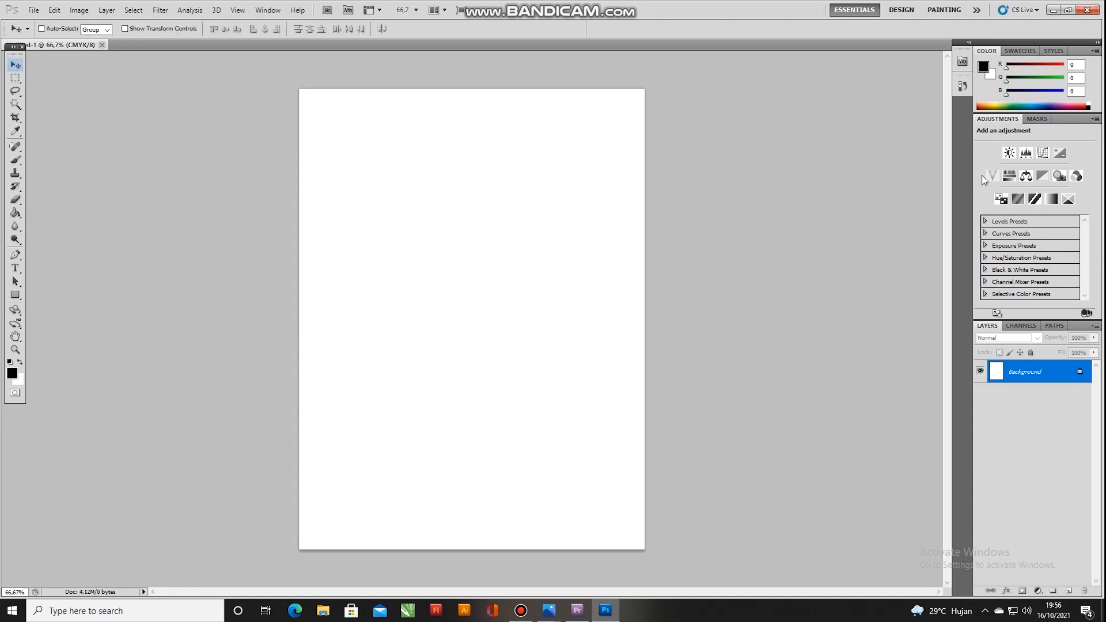
{"action": "left_click", "coordinate": [1053, 10]}
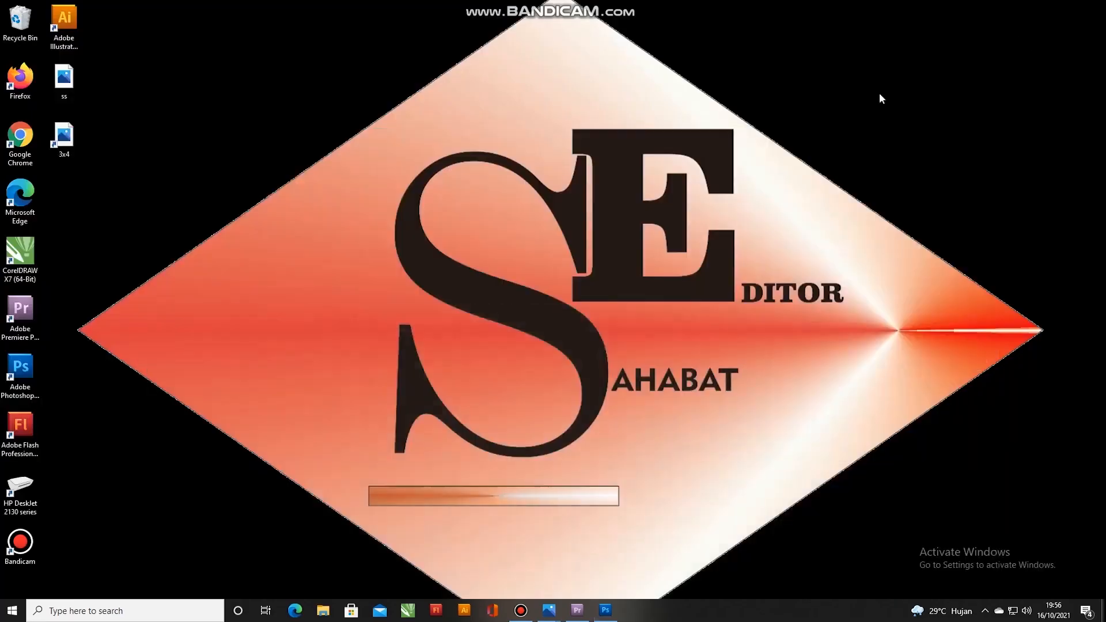
{"action": "left_click_drag", "start_coordinate": [73, 156], "coordinate": [339, 354]}
{"action": "left_click_drag", "start_coordinate": [294, 377], "coordinate": [495, 312]}
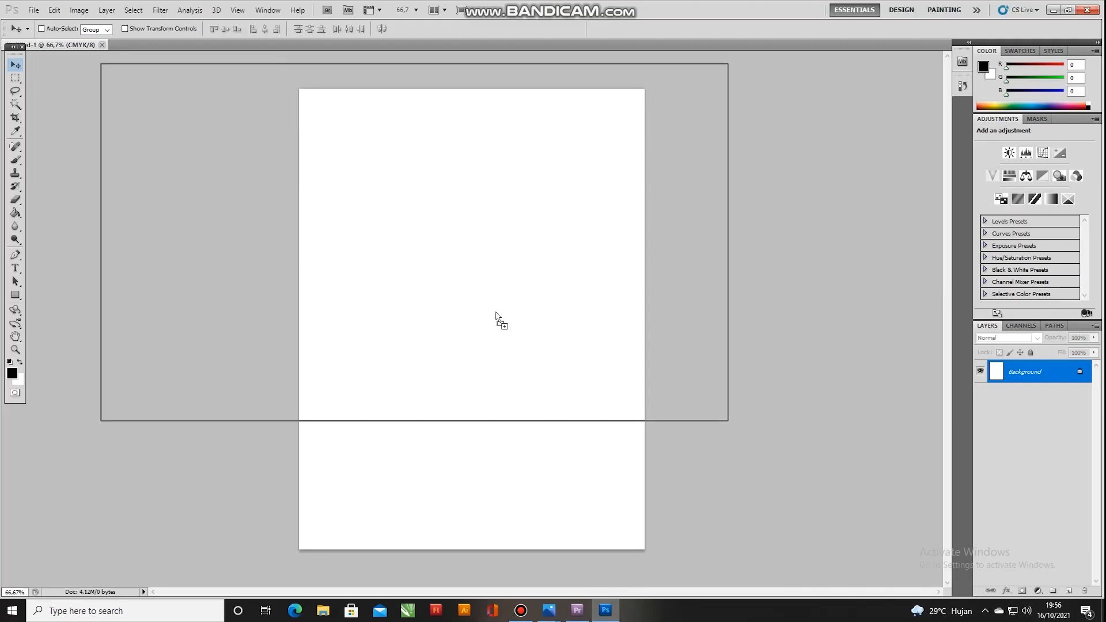
{"action": "left_click_drag", "start_coordinate": [495, 313], "coordinate": [495, 311]}
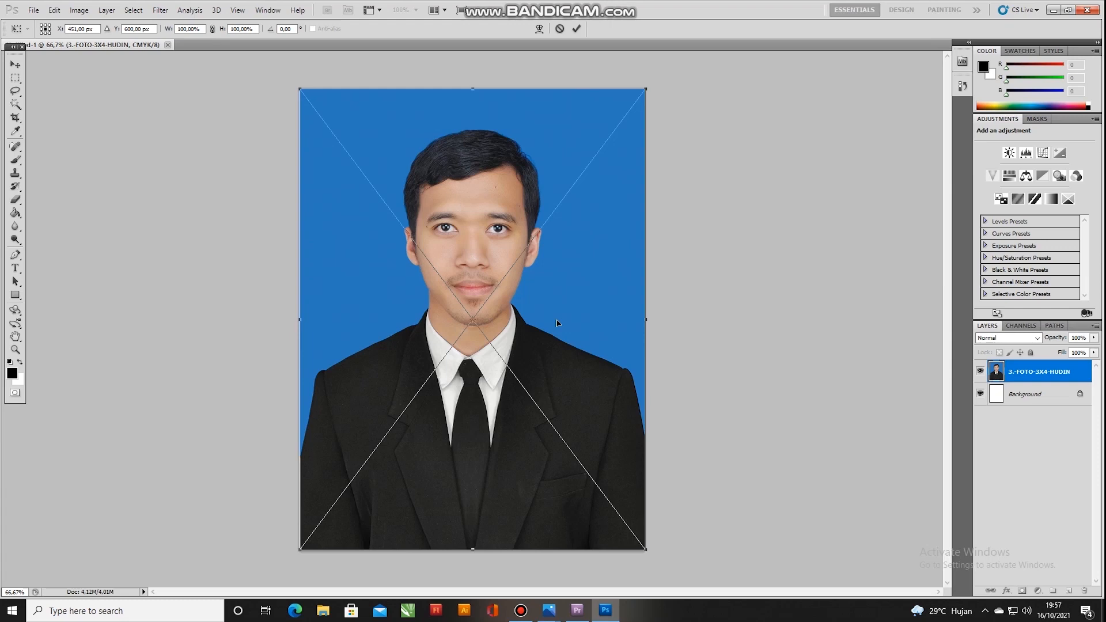
{"action": "key", "text": "Return"}
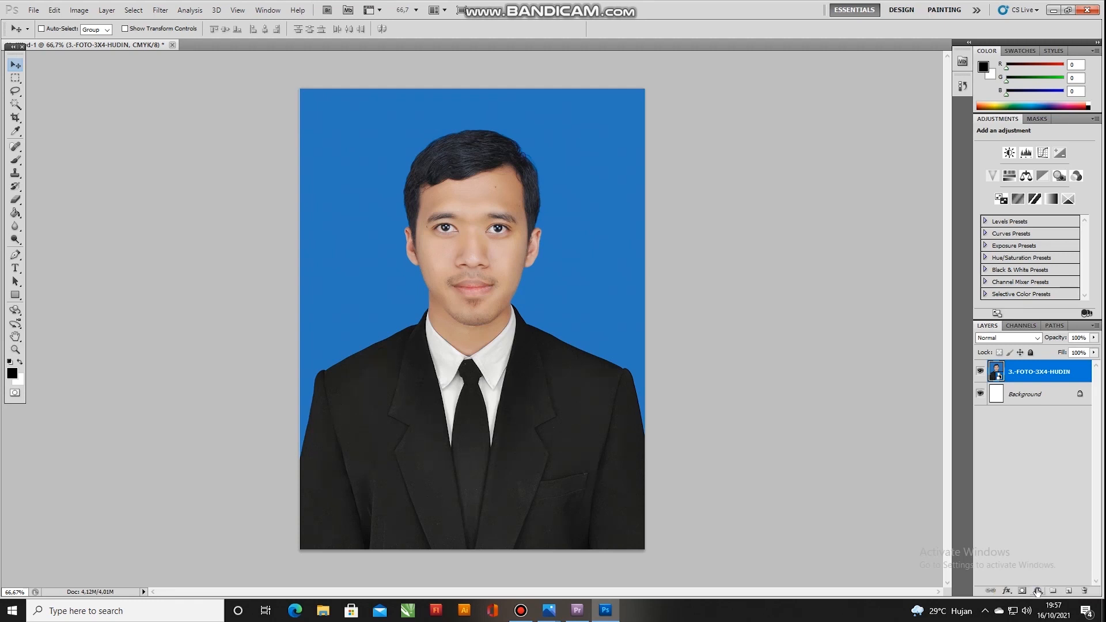
Add a Solid Color fill layer in red #e43225 and move the photo layer above it.
{"action": "left_click", "coordinate": [1038, 591]}
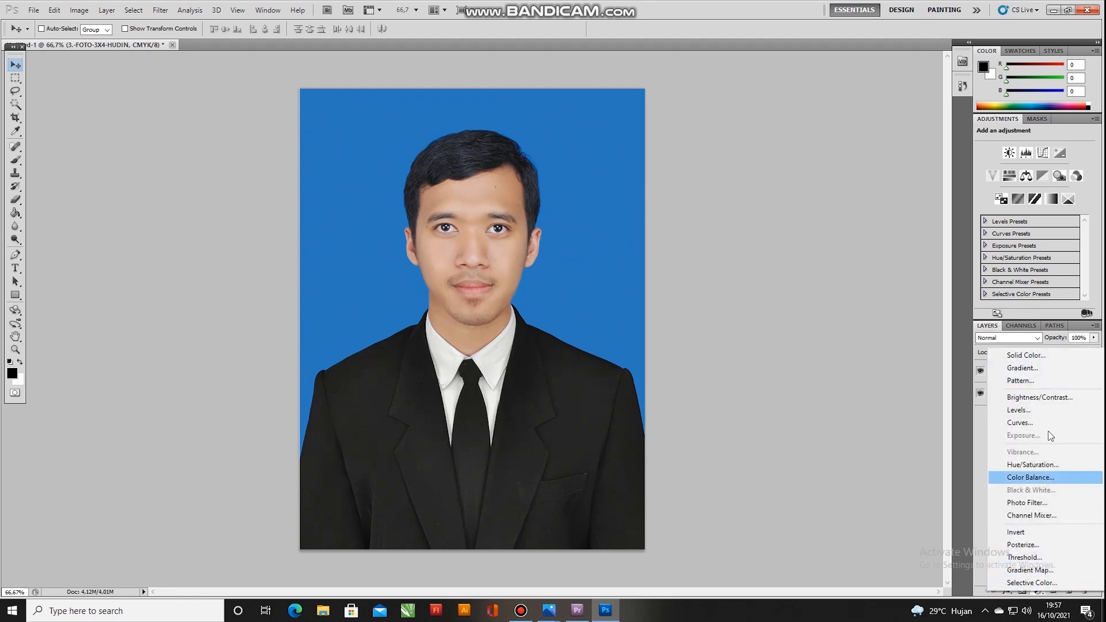
{"action": "left_click", "coordinate": [1025, 355]}
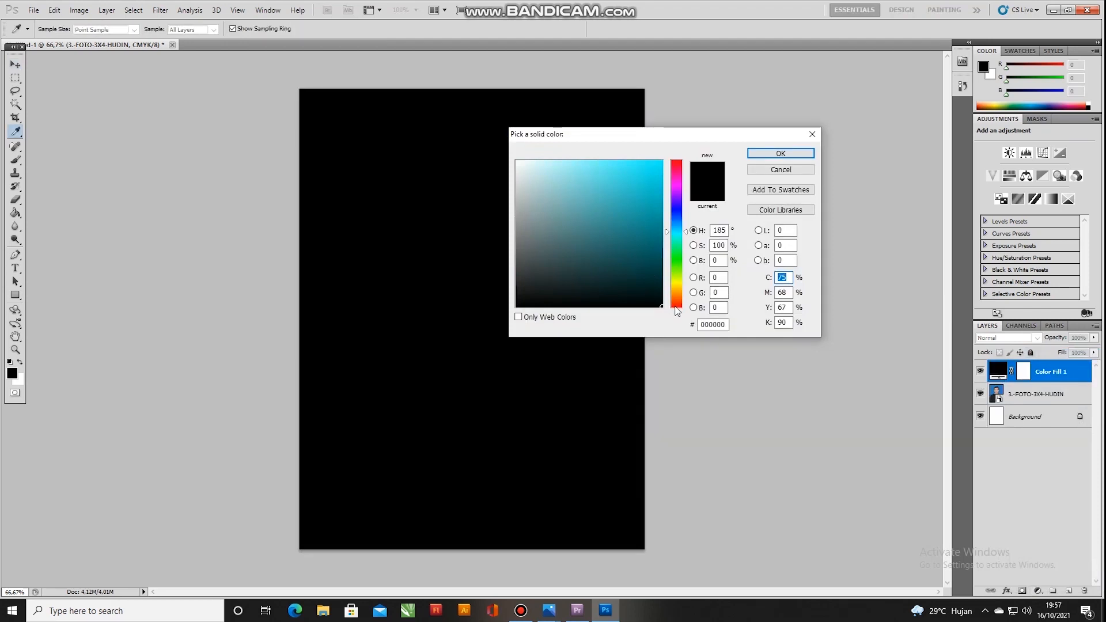
{"action": "left_click", "coordinate": [676, 306]}
{"action": "left_click", "coordinate": [651, 182]}
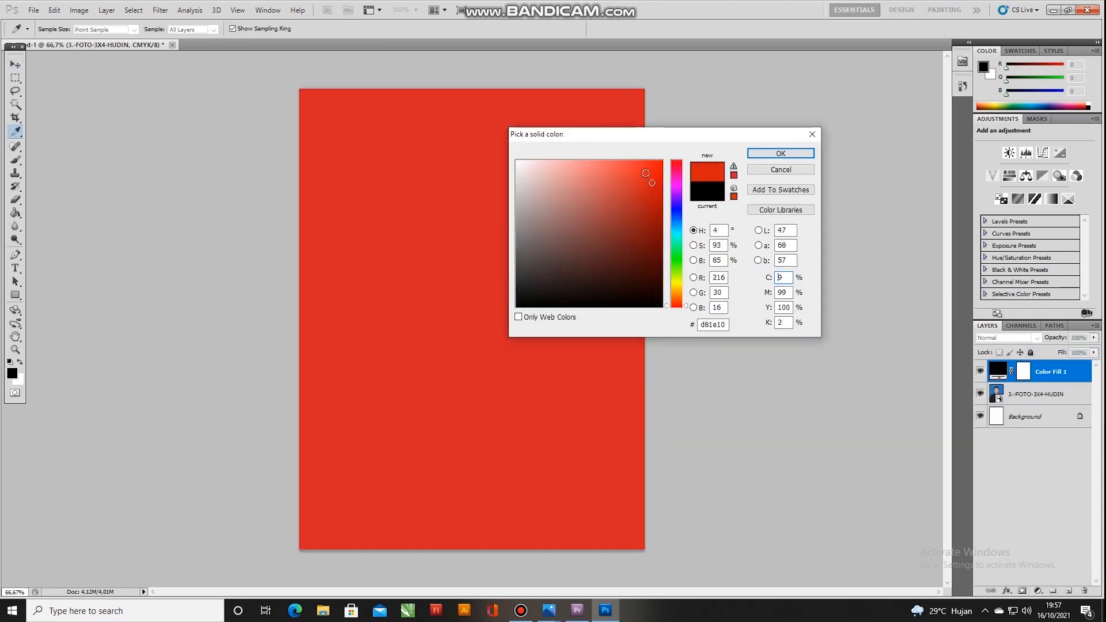
{"action": "left_click", "coordinate": [643, 170]}
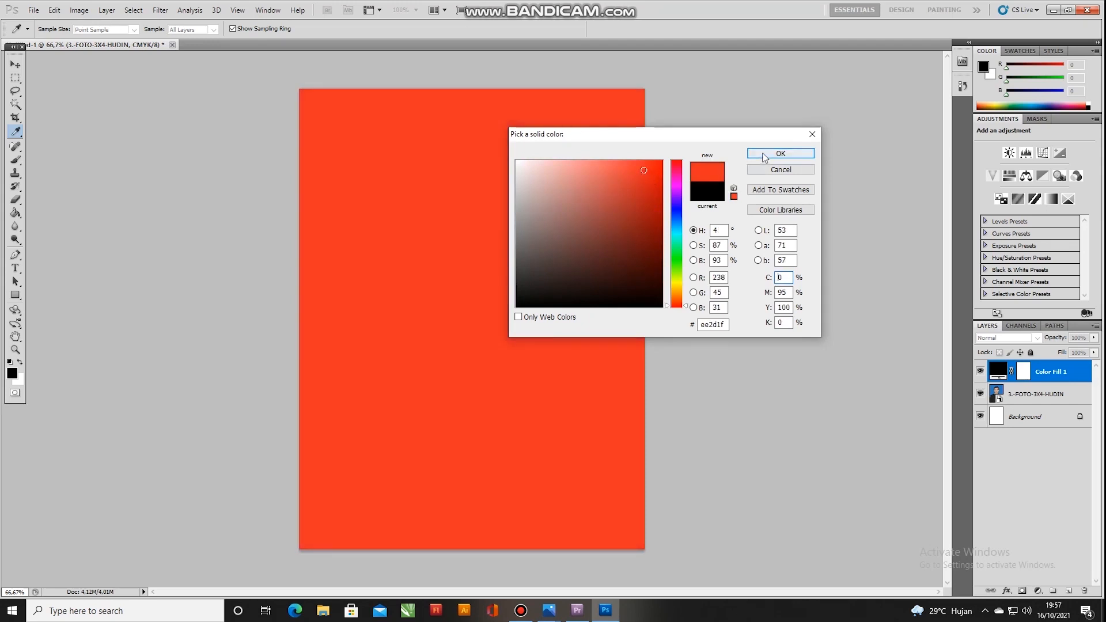
{"action": "left_click", "coordinate": [578, 279]}
{"action": "left_click_drag", "start_coordinate": [577, 280], "coordinate": [593, 238]}
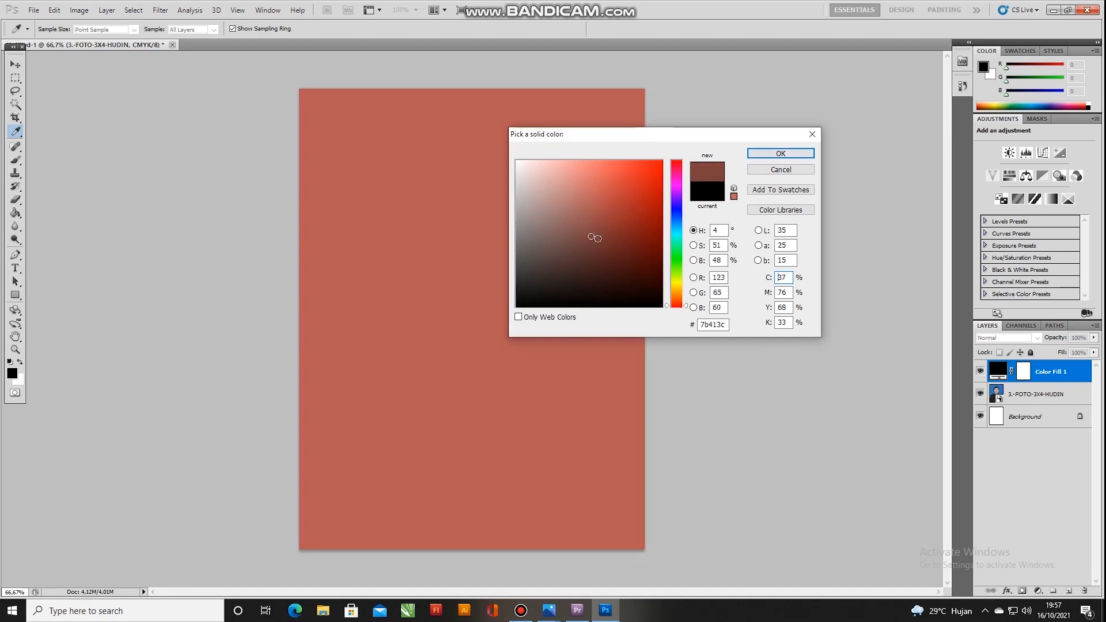
{"action": "left_click", "coordinate": [638, 171]}
{"action": "left_click_drag", "start_coordinate": [638, 171], "coordinate": [639, 175]}
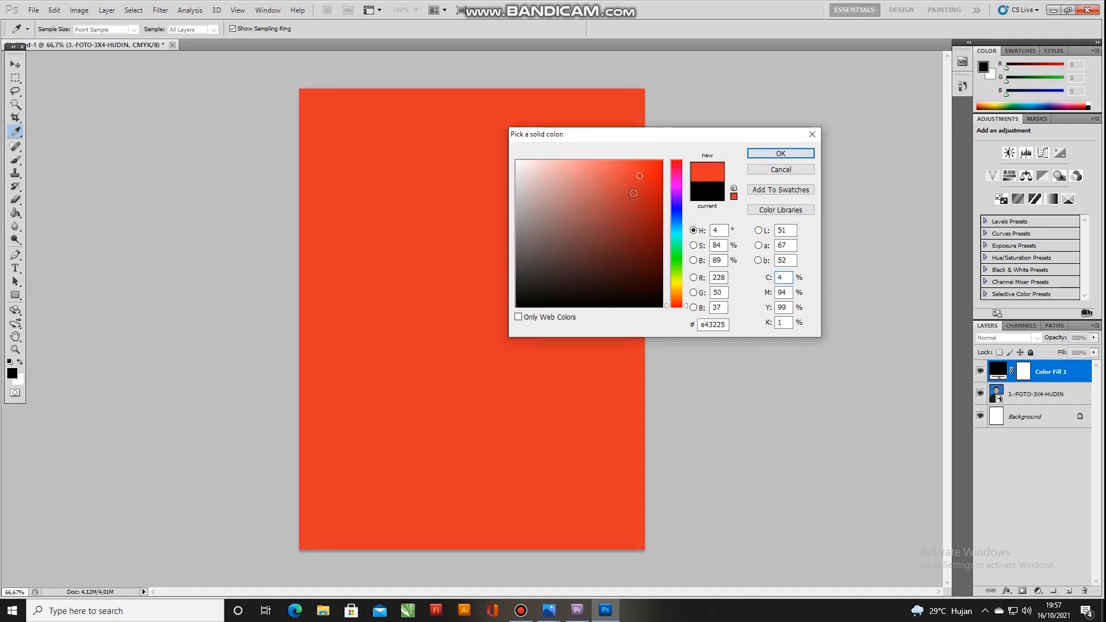
{"action": "left_click", "coordinate": [766, 153]}
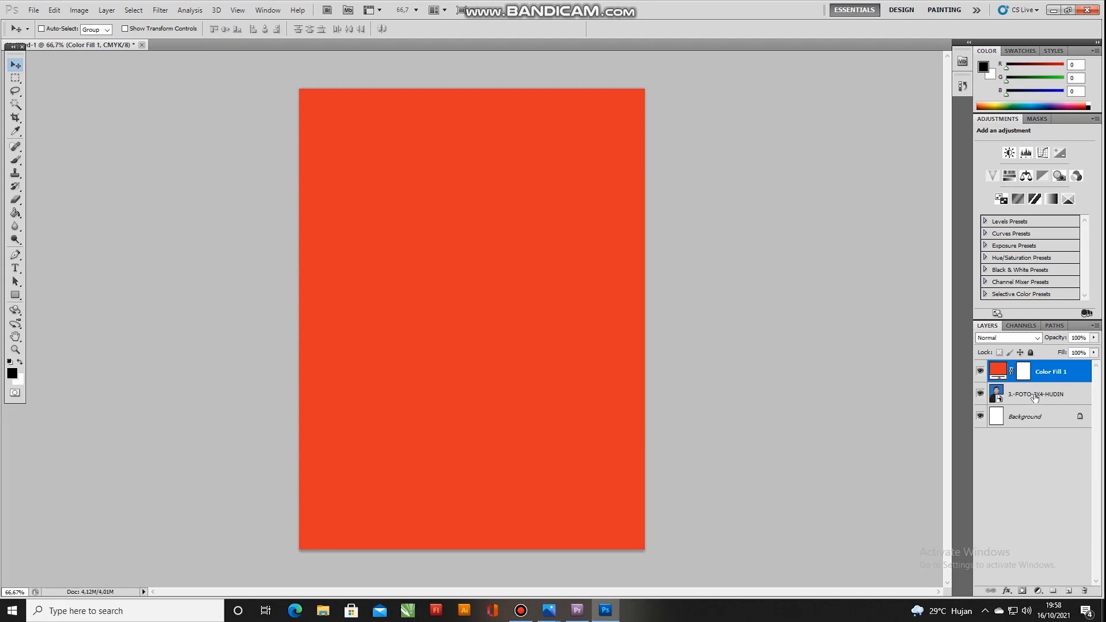
{"action": "left_click_drag", "start_coordinate": [1035, 397], "coordinate": [1041, 371]}
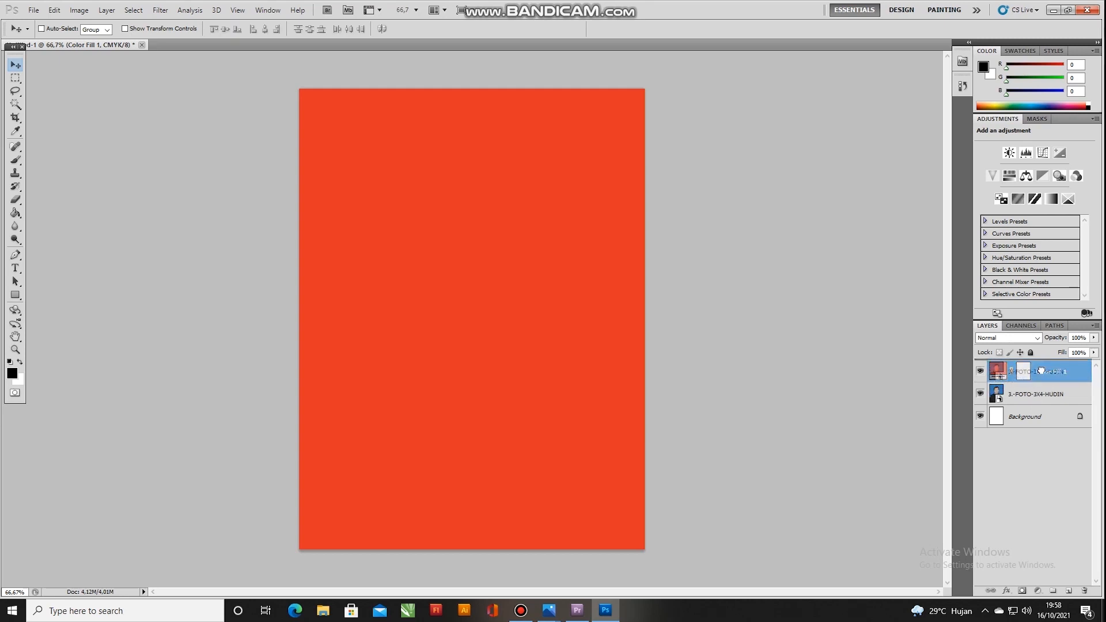
{"action": "left_click_drag", "start_coordinate": [1040, 370], "coordinate": [1040, 370]}
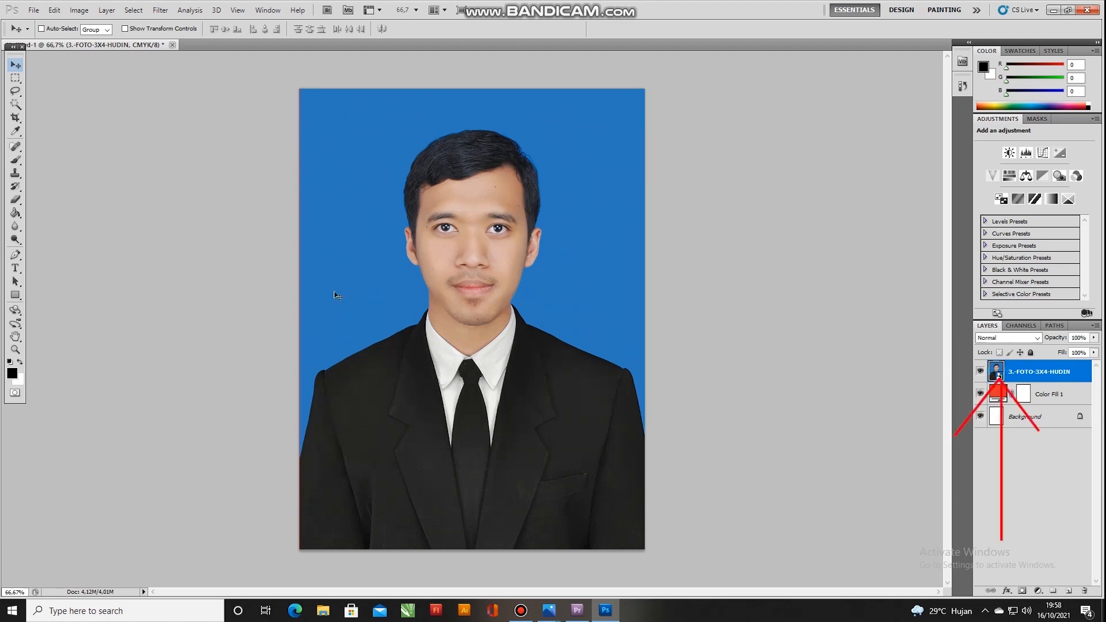
Try to delete the photo's blue background after selecting it with the Magic Wand Tool, and clear the selection.
{"action": "left_click", "coordinate": [16, 104]}
{"action": "right_click", "coordinate": [16, 104]}
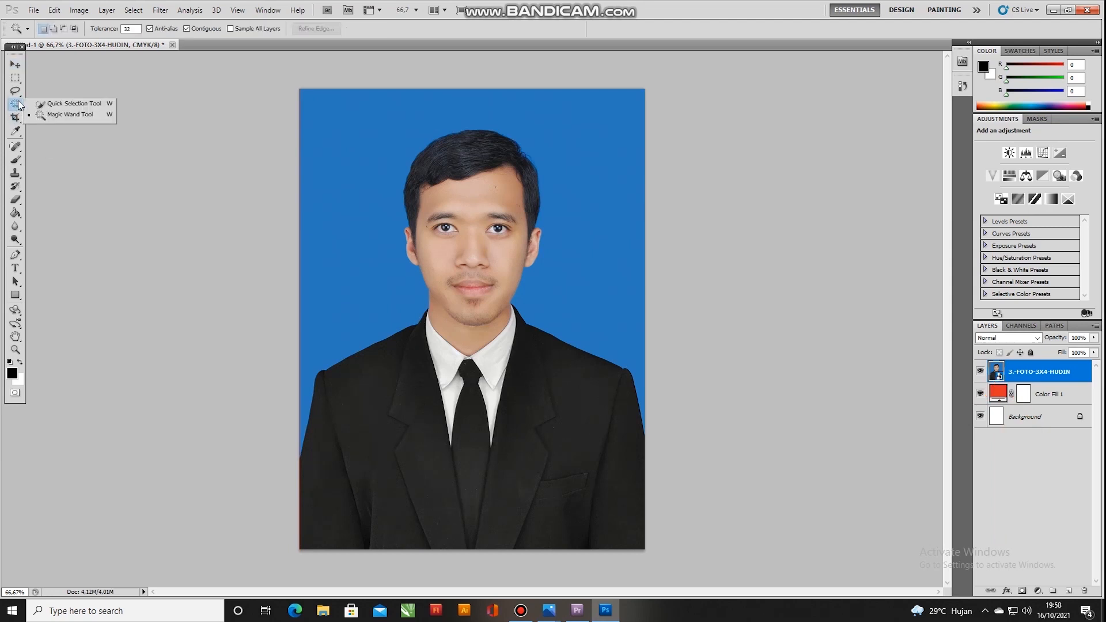
{"action": "left_click", "coordinate": [53, 116]}
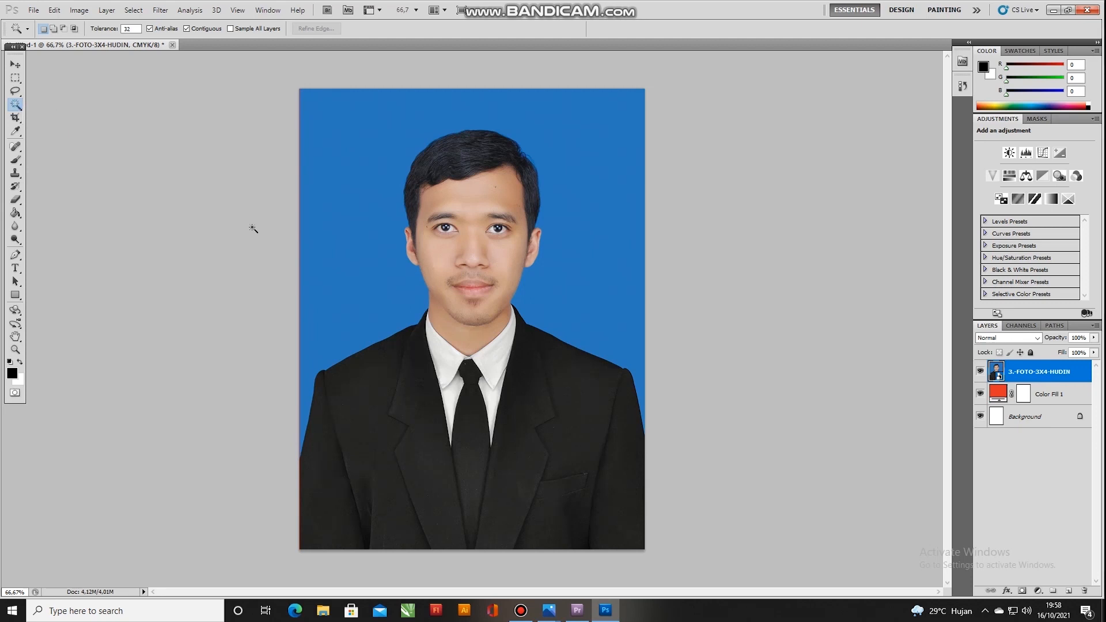
{"action": "left_click", "coordinate": [339, 301]}
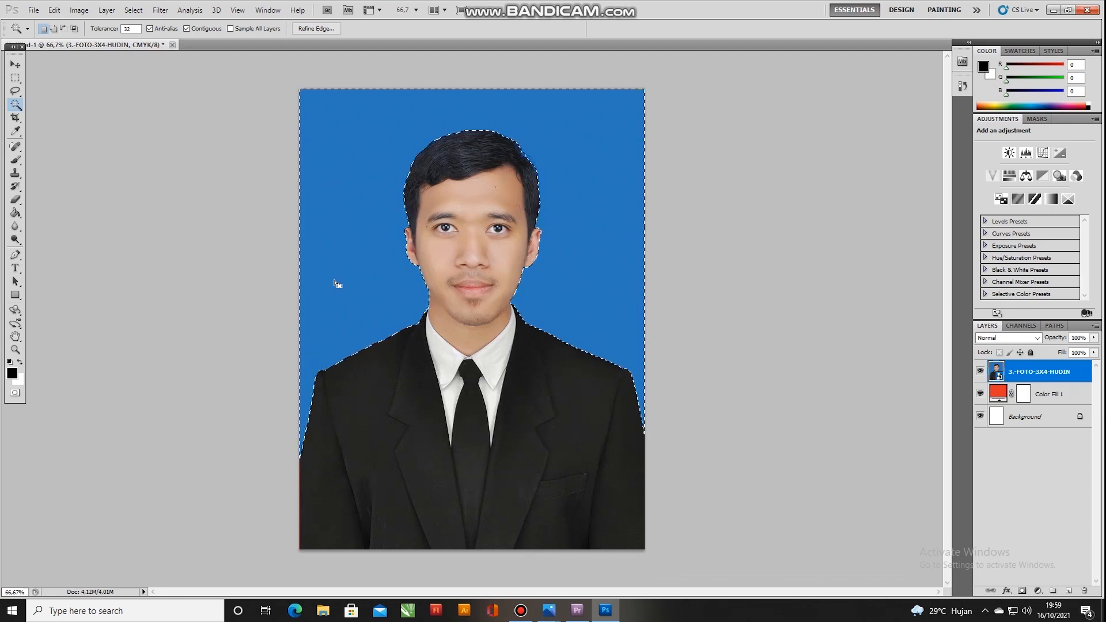
{"action": "key", "text": "Delete"}
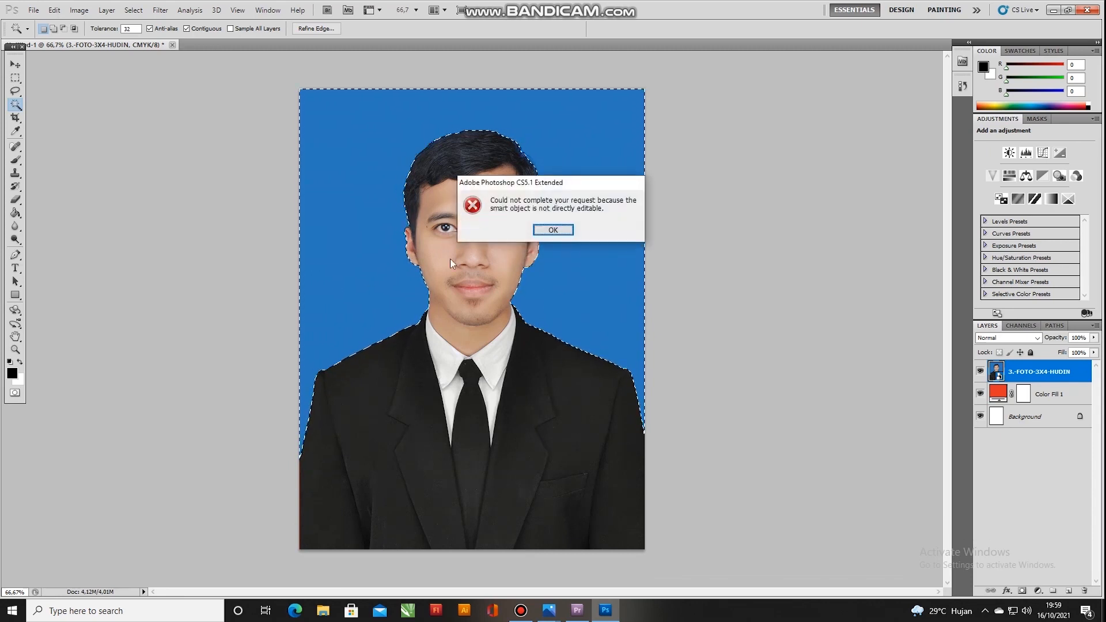
{"action": "left_click", "coordinate": [544, 230]}
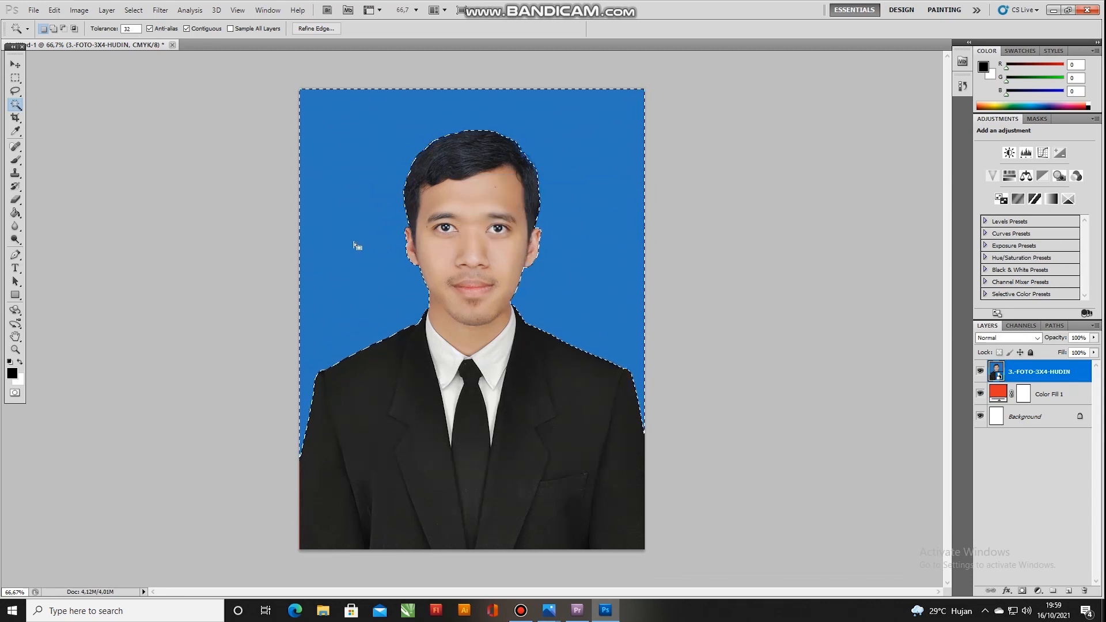
{"action": "key", "text": "Delete"}
{"action": "left_click", "coordinate": [536, 230]}
{"action": "key", "text": "ctrl+d"}
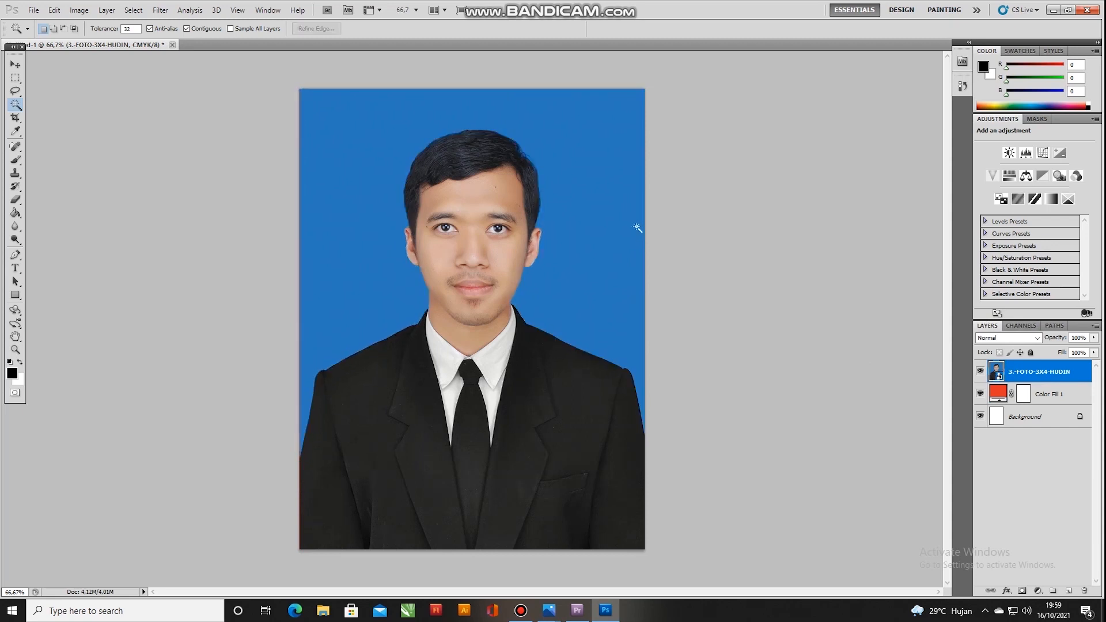
Rasterize the photo layer.
{"action": "right_click", "coordinate": [1039, 376]}
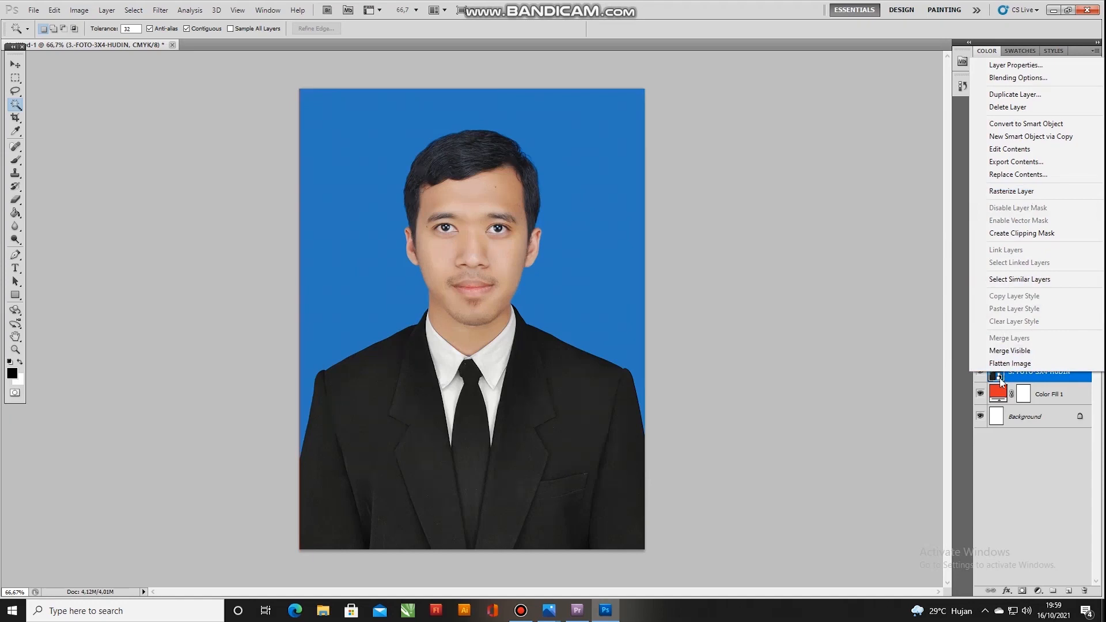
{"action": "left_click", "coordinate": [1013, 192]}
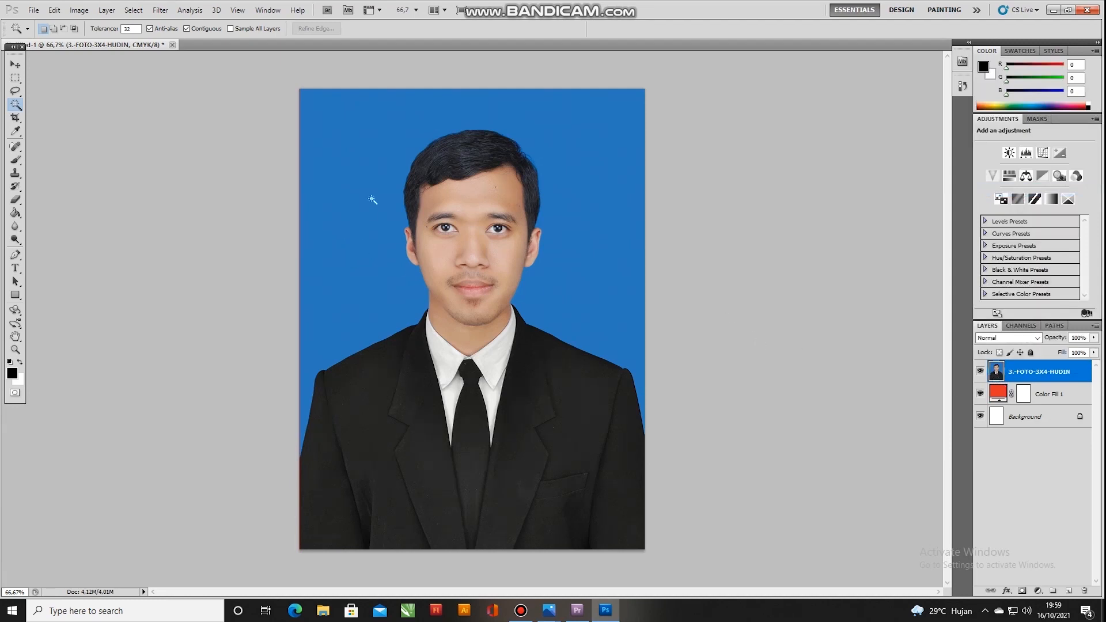
Remove the blue background from the photo layer using a Magic Wand selection and deselect.
{"action": "right_click", "coordinate": [15, 108]}
{"action": "left_click", "coordinate": [51, 117]}
{"action": "left_click", "coordinate": [339, 258]}
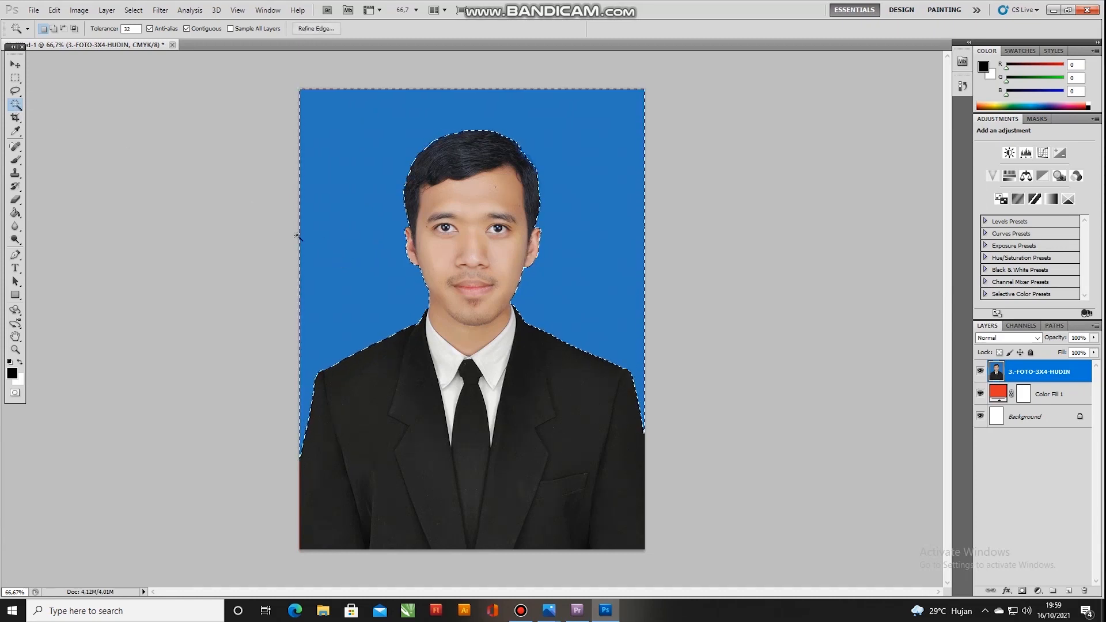
{"action": "key", "text": "Delete"}
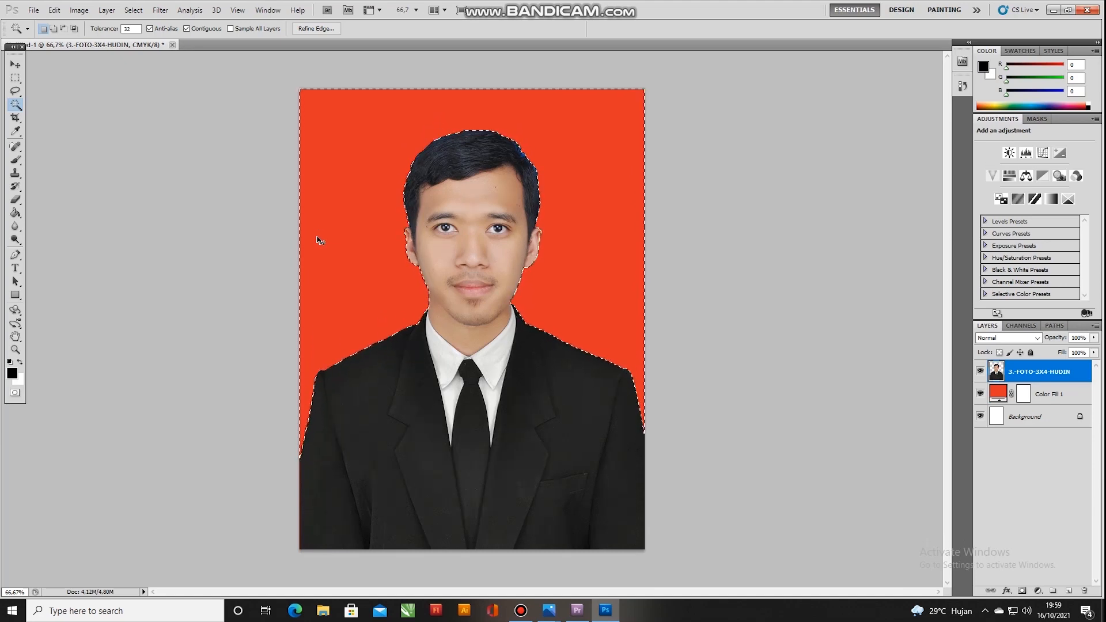
{"action": "key", "text": "ctrl+d"}
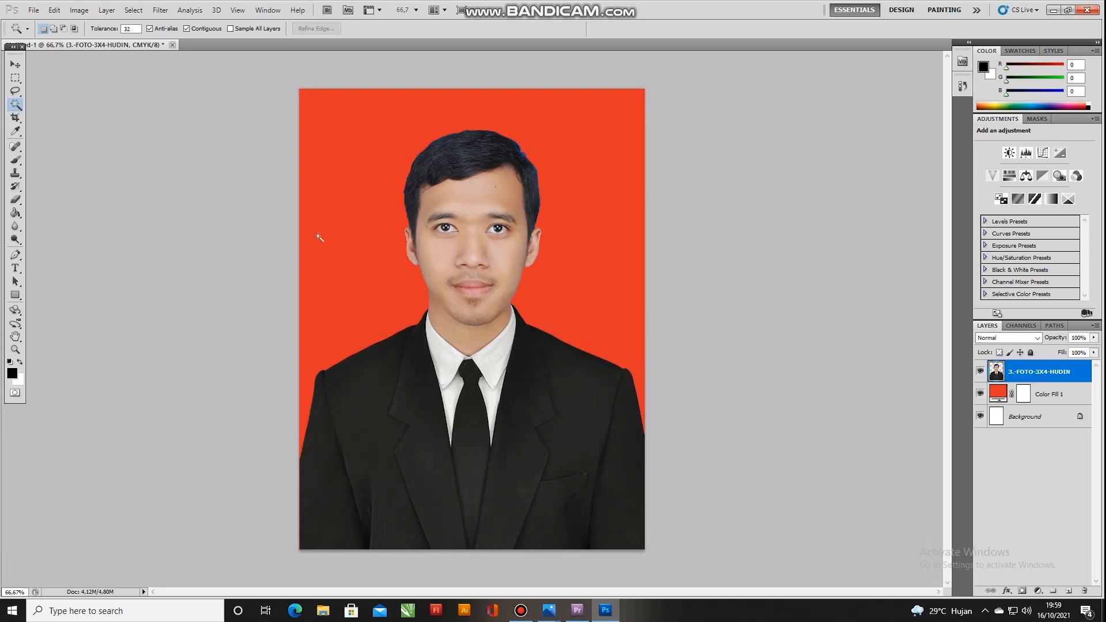
Undo the removal of the blue background and leave the photo layer with nothing selected.
{"action": "left_click", "coordinate": [318, 239]}
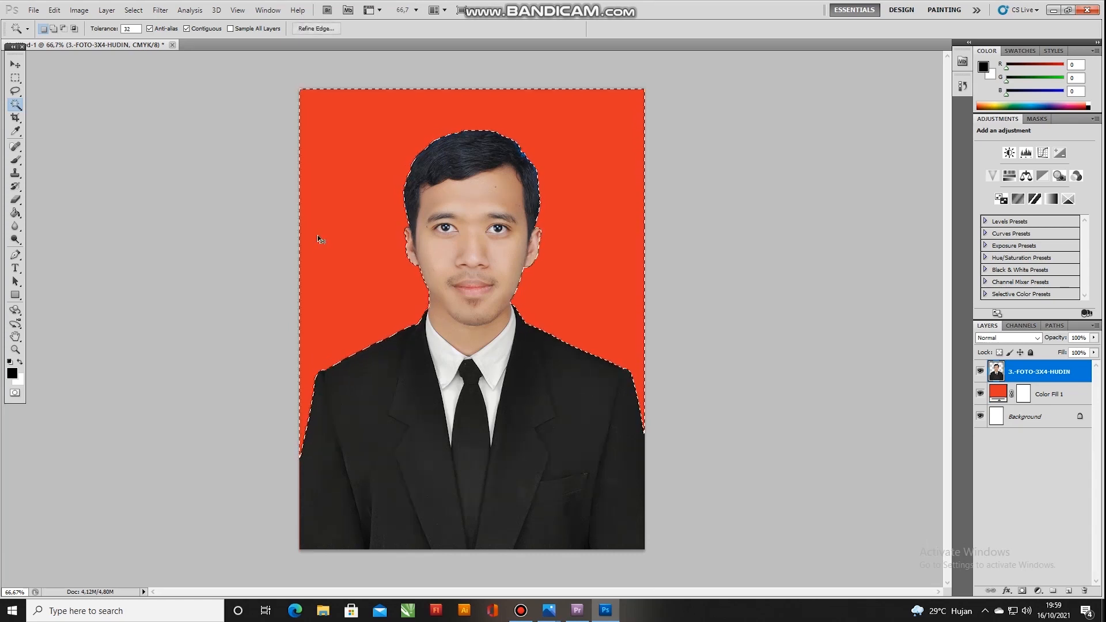
{"action": "key", "text": "ctrl+d"}
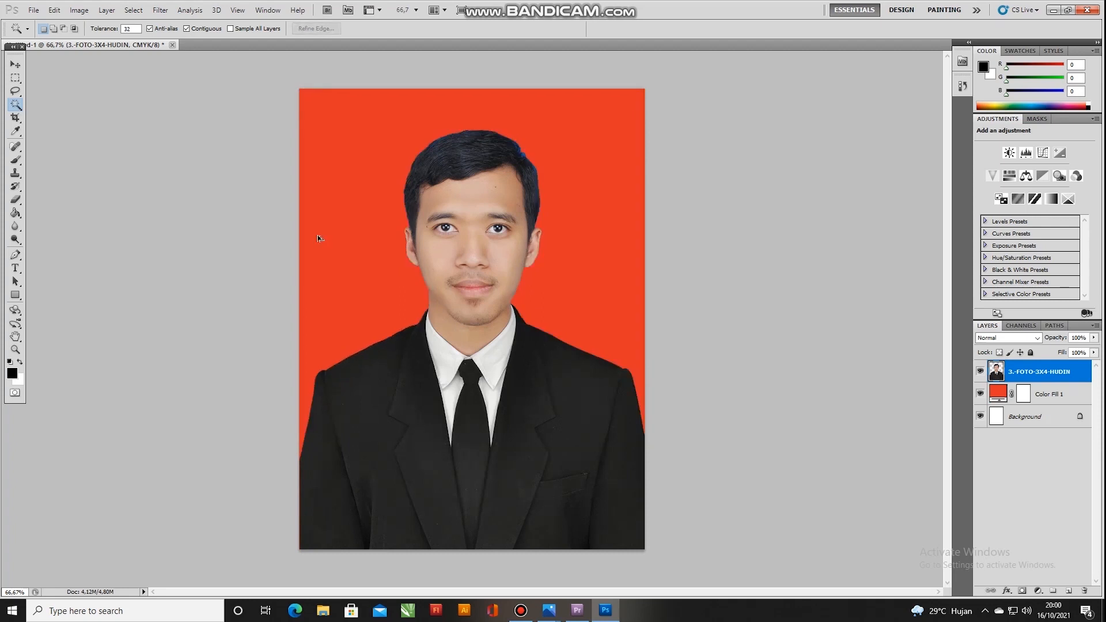
{"action": "left_click", "coordinate": [318, 237]}
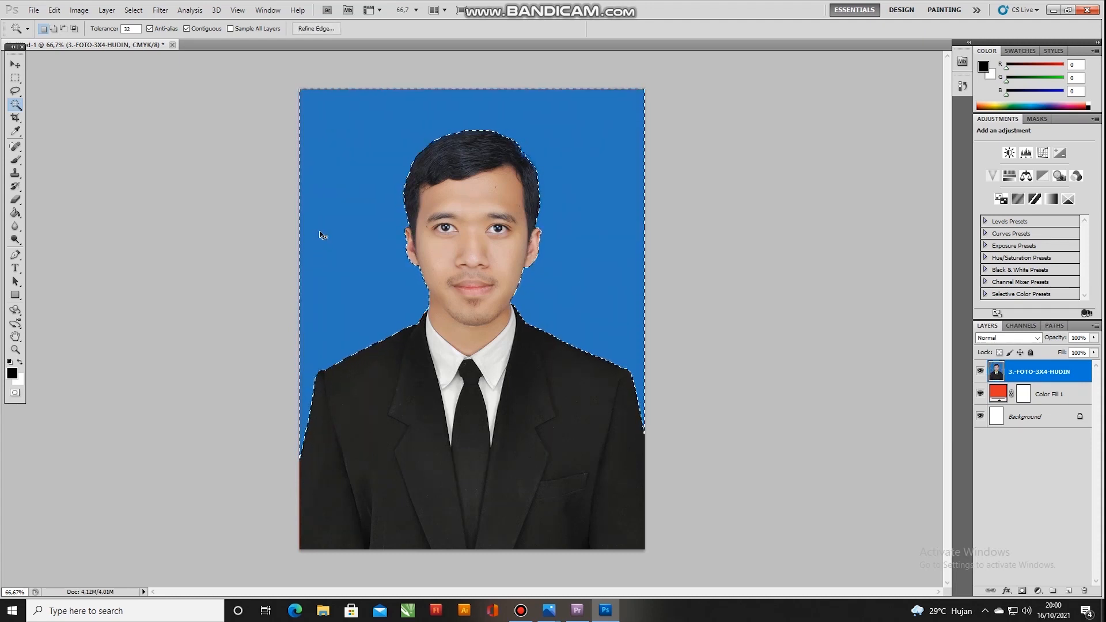
{"action": "key", "text": "ctrl+d"}
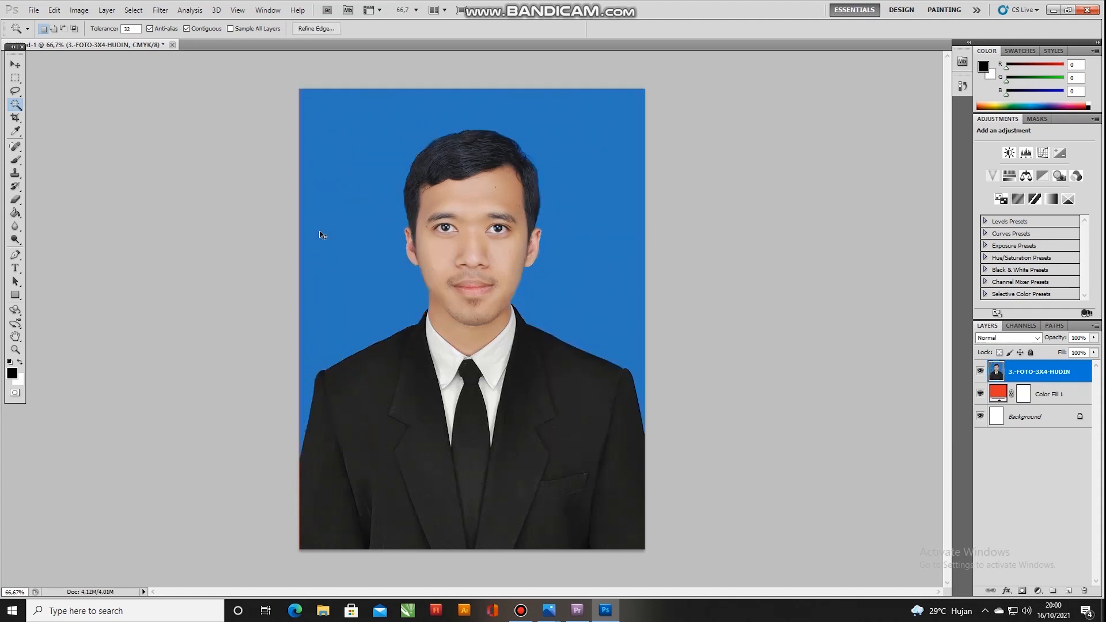
Select the blue background on both sides of the man with the Quick Selection Tool, delete it and deselect.
{"action": "left_click", "coordinate": [15, 104]}
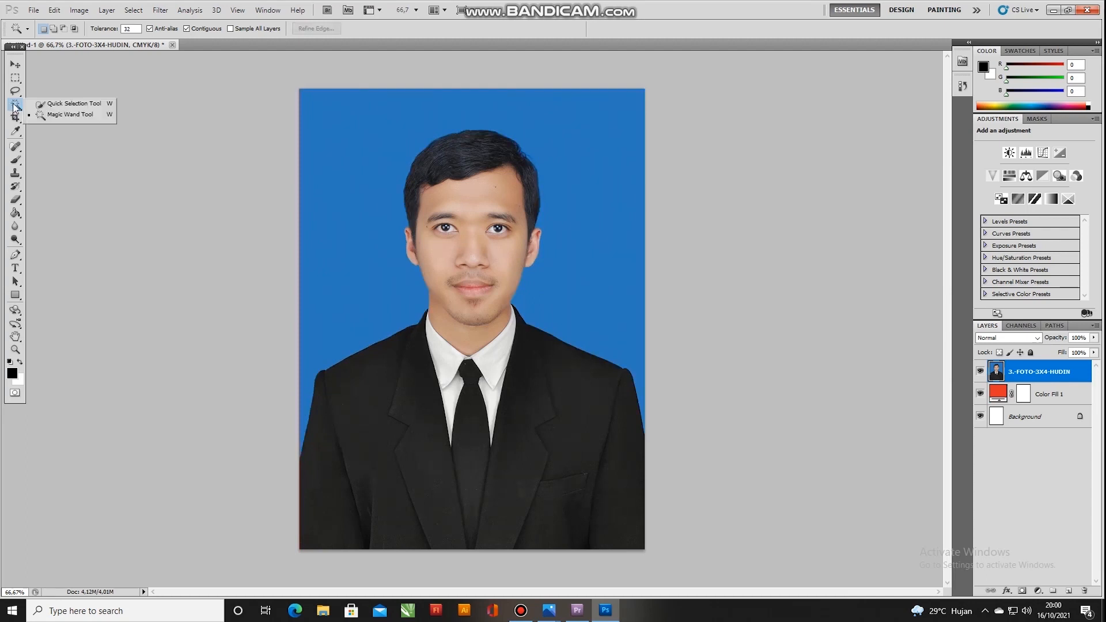
{"action": "left_click", "coordinate": [53, 105]}
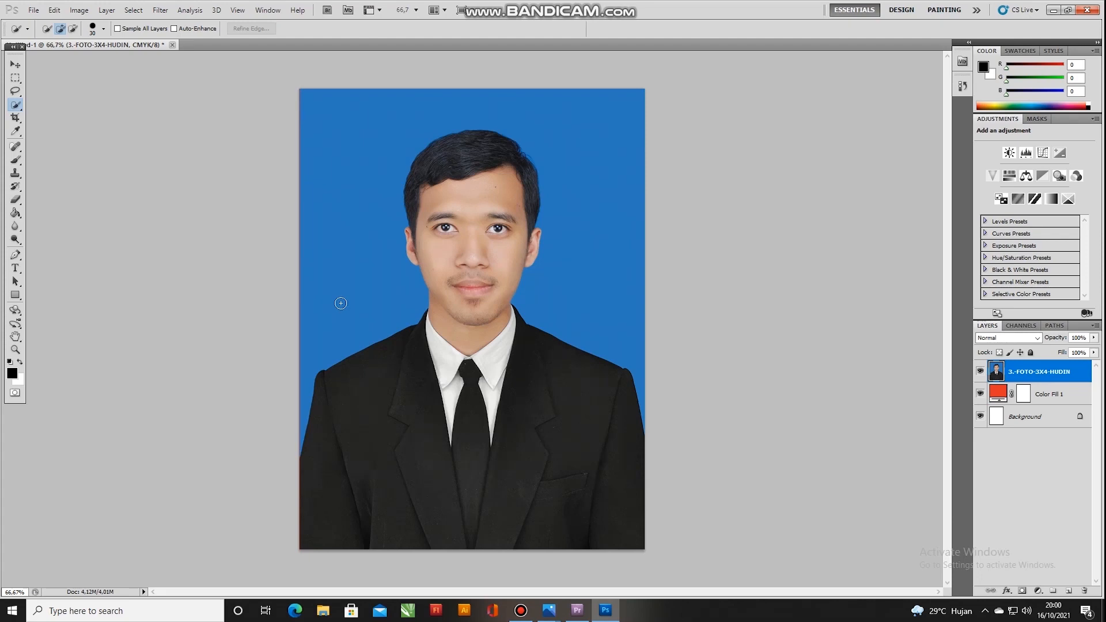
{"action": "left_click_drag", "start_coordinate": [340, 288], "coordinate": [356, 215]}
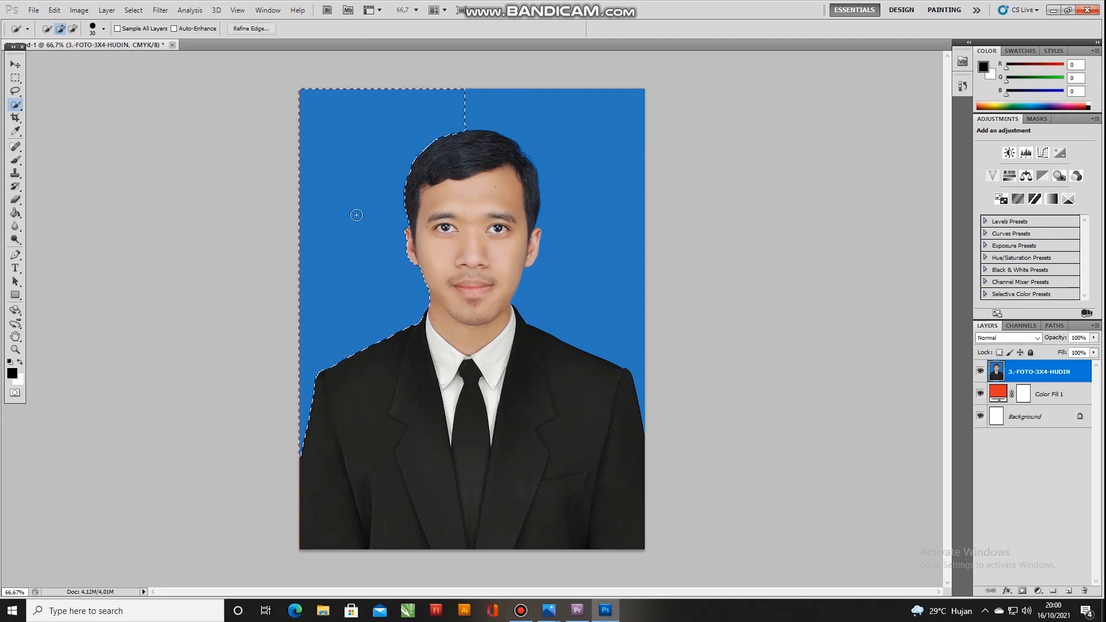
{"action": "mouse_move", "coordinate": [531, 118]}
{"action": "left_mouse_down"}
{"action": "mouse_move", "coordinate": [558, 124]}
{"action": "mouse_move", "coordinate": [567, 254]}
{"action": "left_mouse_up"}
{"action": "left_click", "coordinate": [15, 105]}
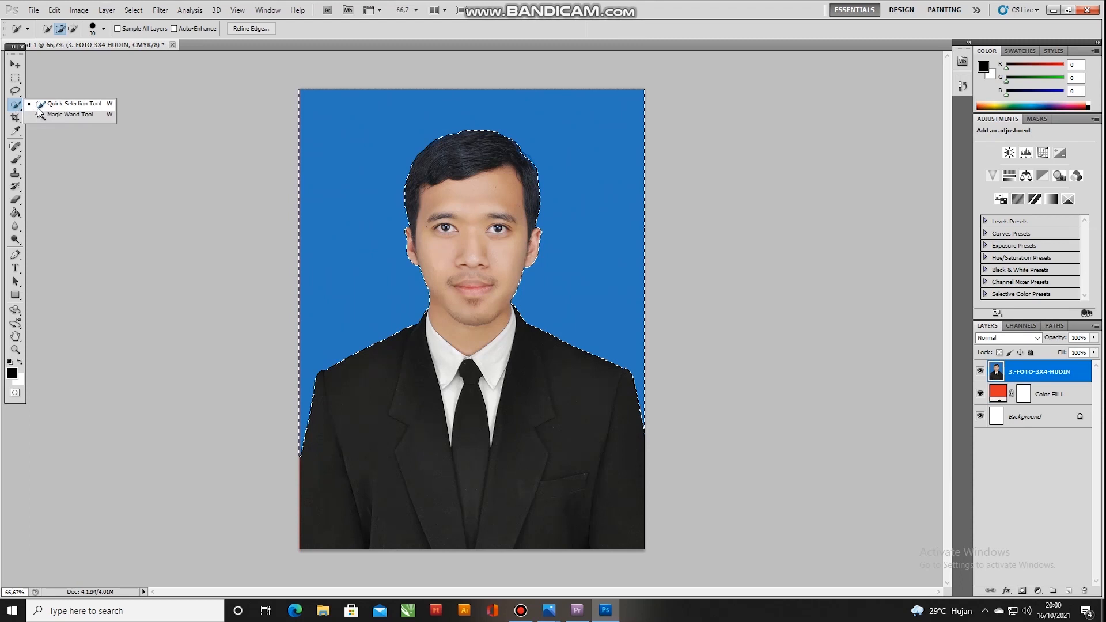
{"action": "left_click", "coordinate": [40, 114]}
{"action": "left_click", "coordinate": [187, 148]}
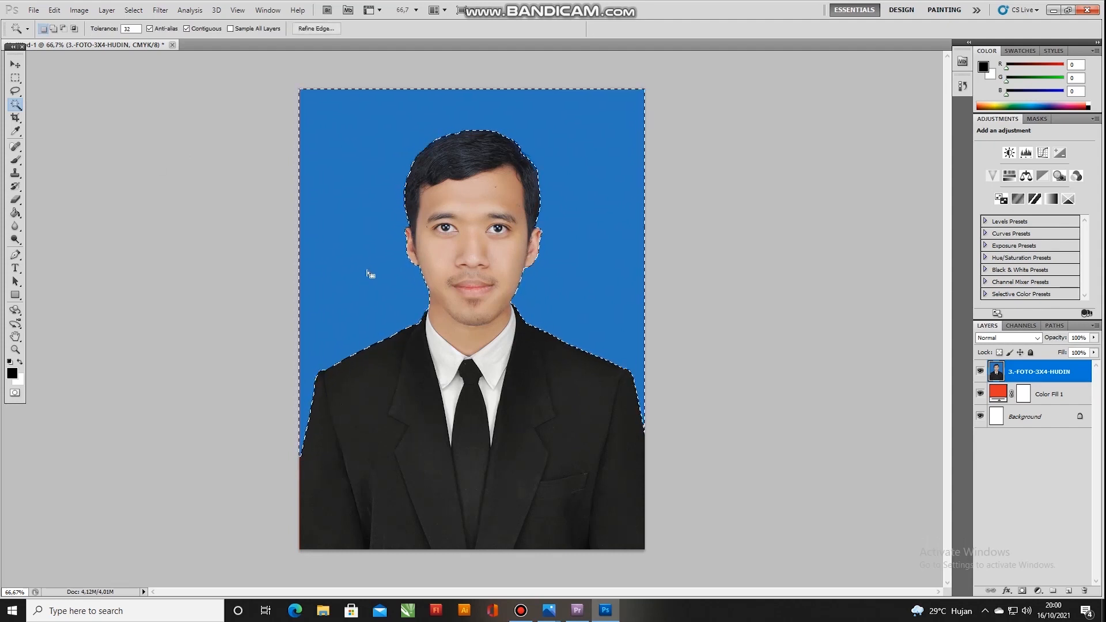
{"action": "key", "text": "Delete"}
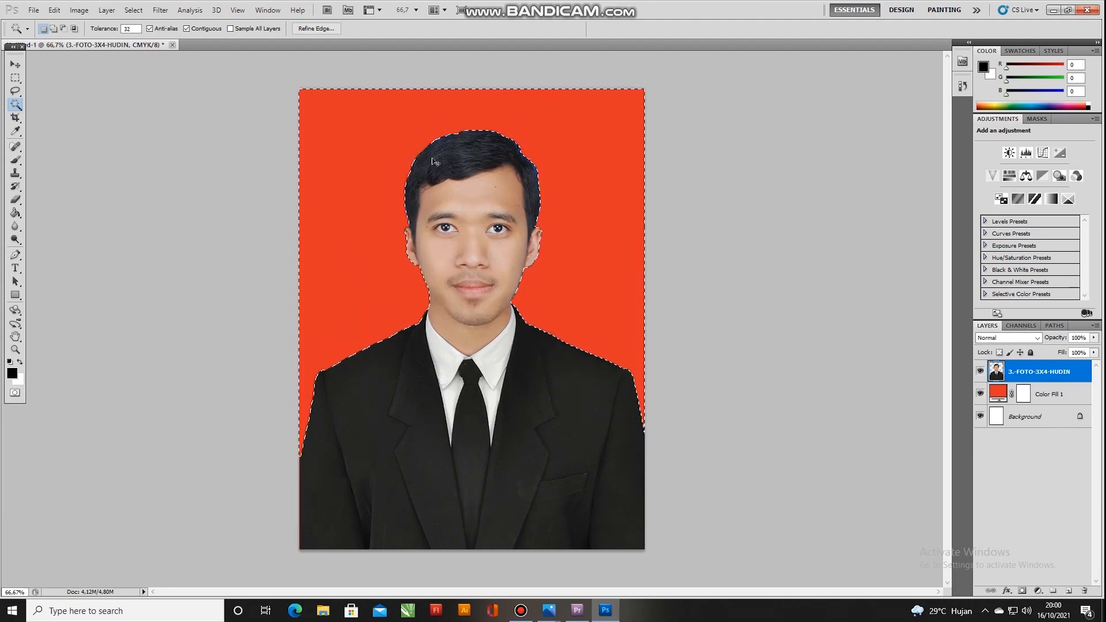
{"action": "key", "text": "ctrl+d"}
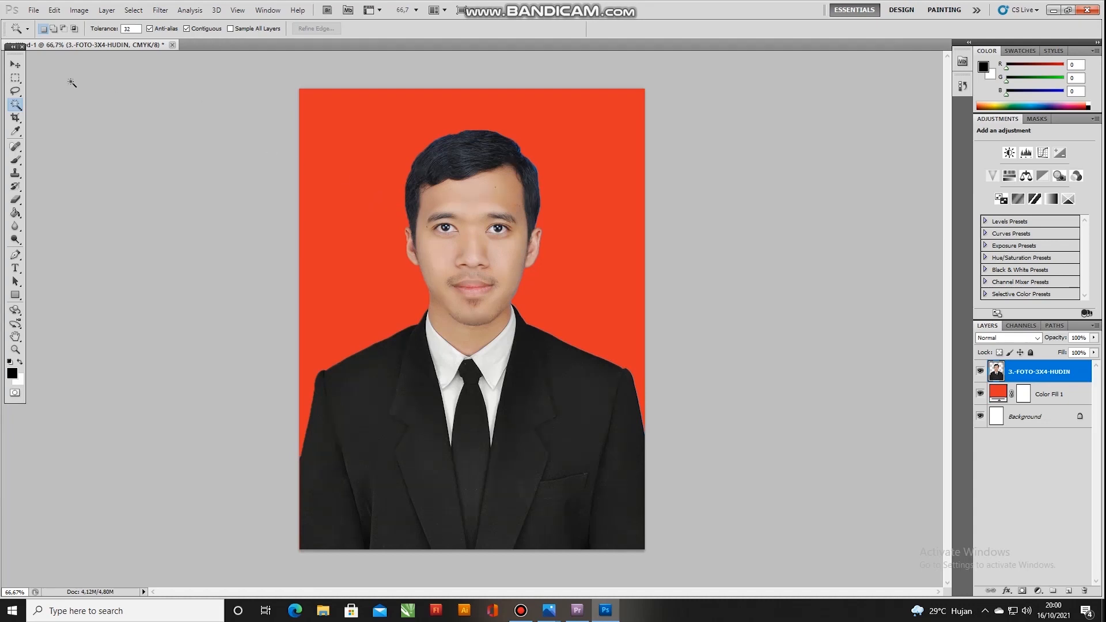
Save the document to the Desktop in Photoshop PDF format under the file name "foto si ganteng".
{"action": "left_click", "coordinate": [16, 66]}
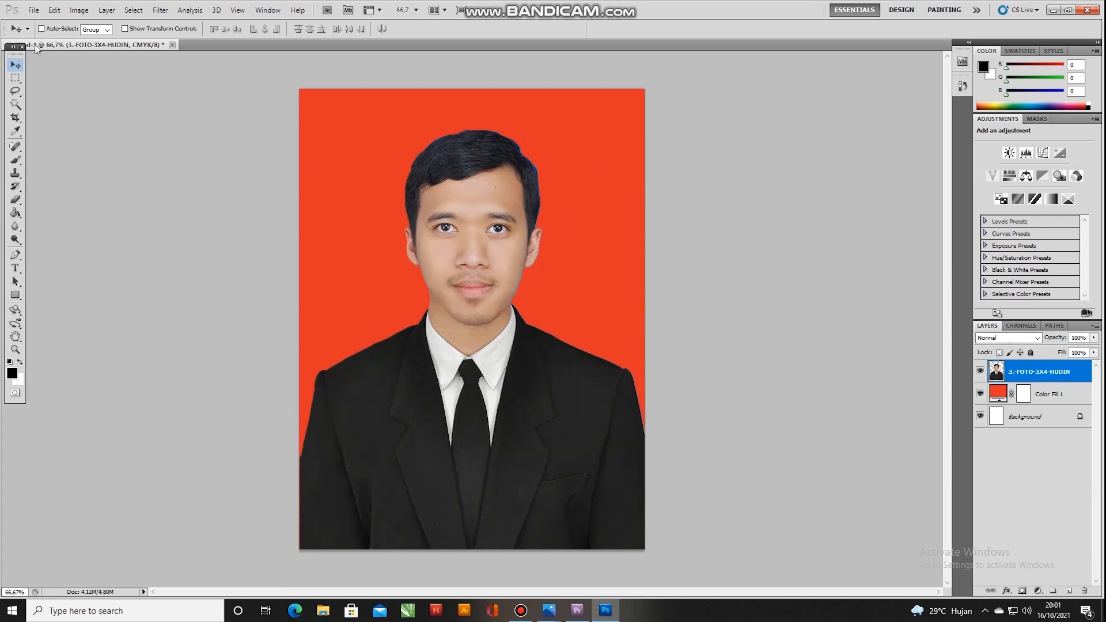
{"action": "left_click", "coordinate": [35, 12]}
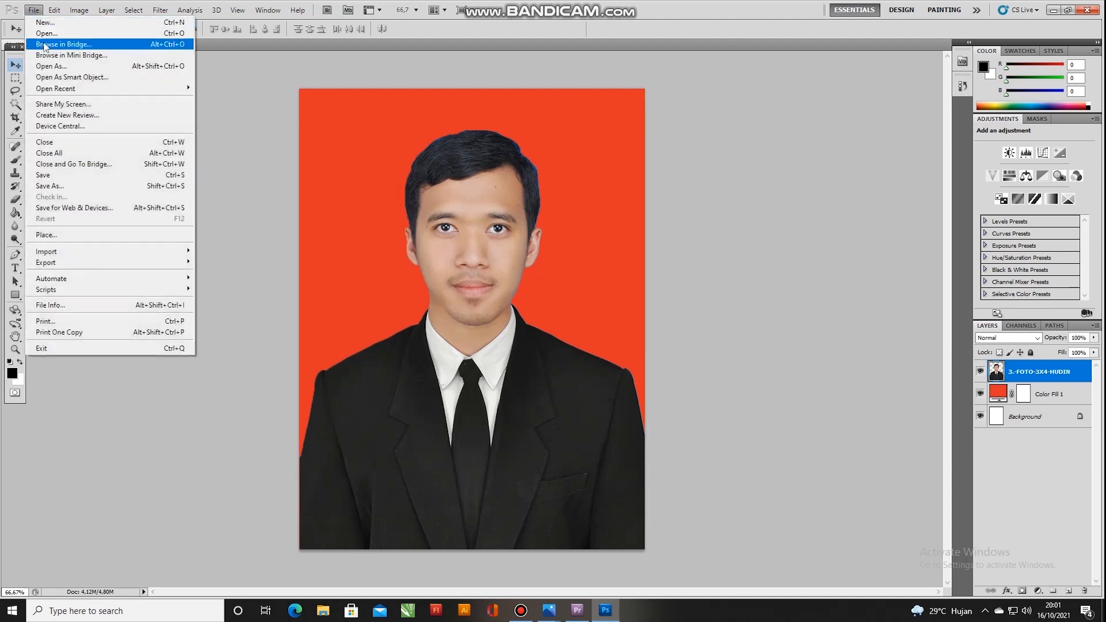
{"action": "left_click", "coordinate": [76, 190]}
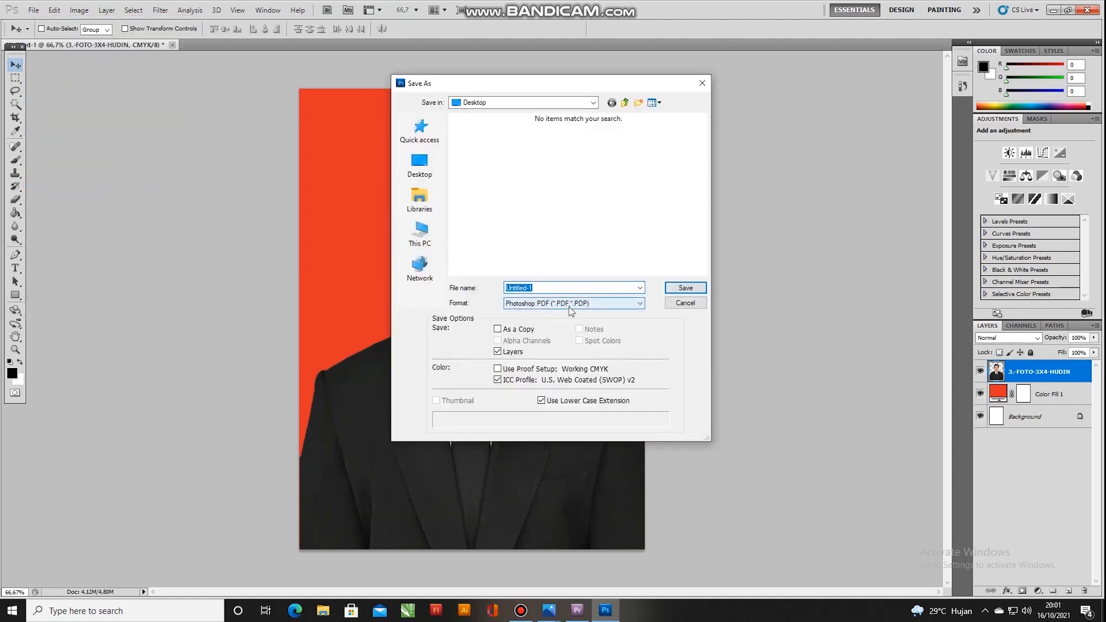
{"action": "left_click", "coordinate": [584, 305]}
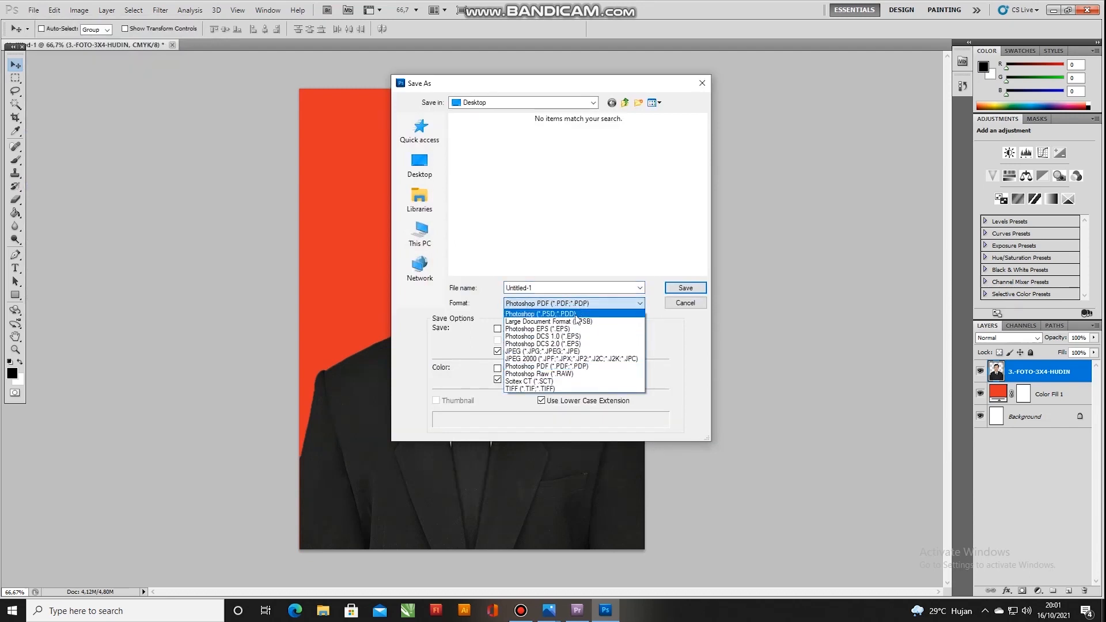
{"action": "left_click", "coordinate": [576, 314]}
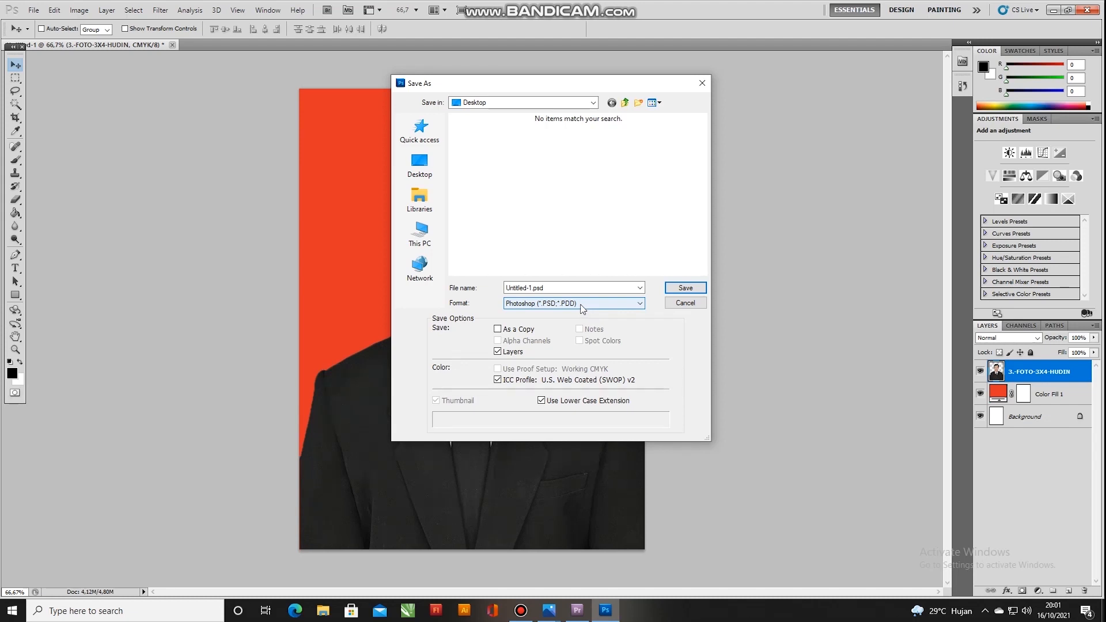
{"action": "left_click", "coordinate": [582, 308]}
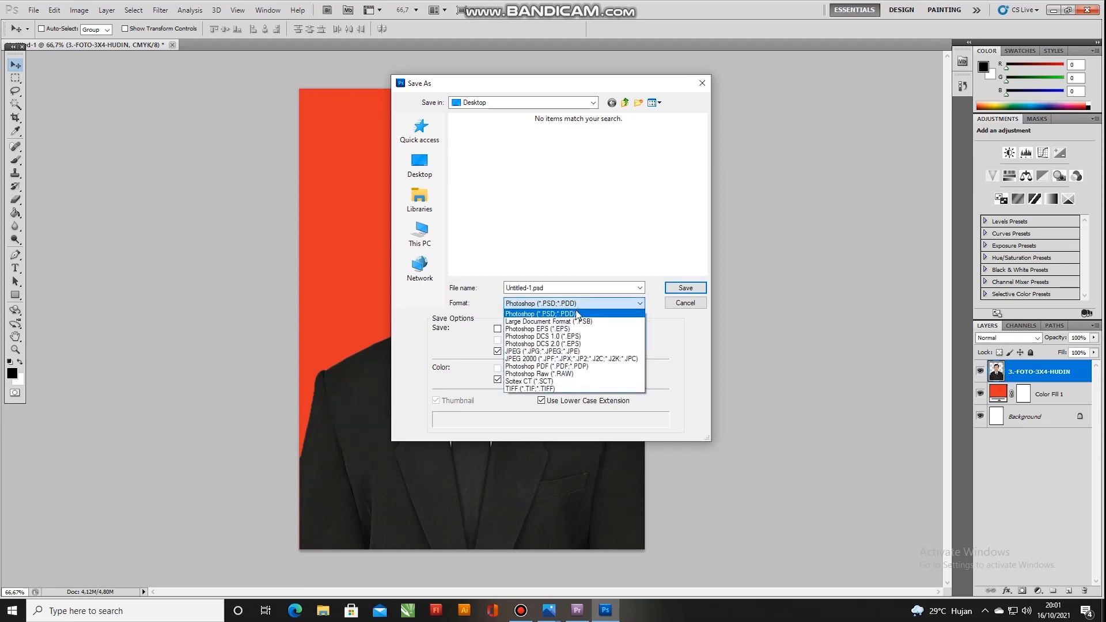
{"action": "left_click", "coordinate": [569, 366]}
{"action": "left_click", "coordinate": [567, 289]}
{"action": "type", "text": "foto si ganteng"}
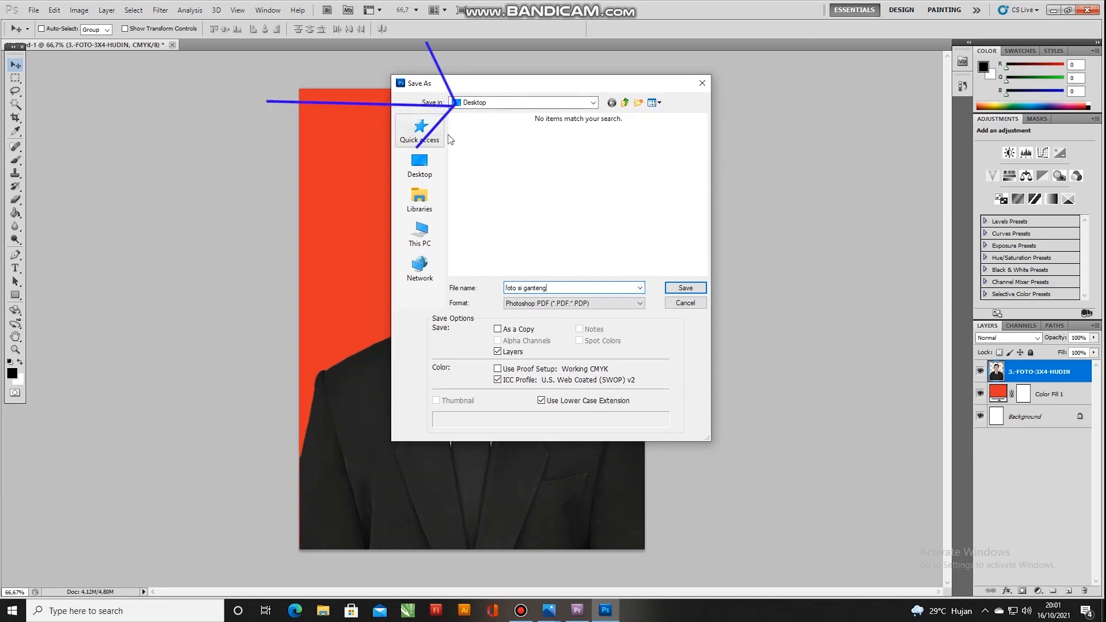
{"action": "left_click", "coordinate": [680, 289]}
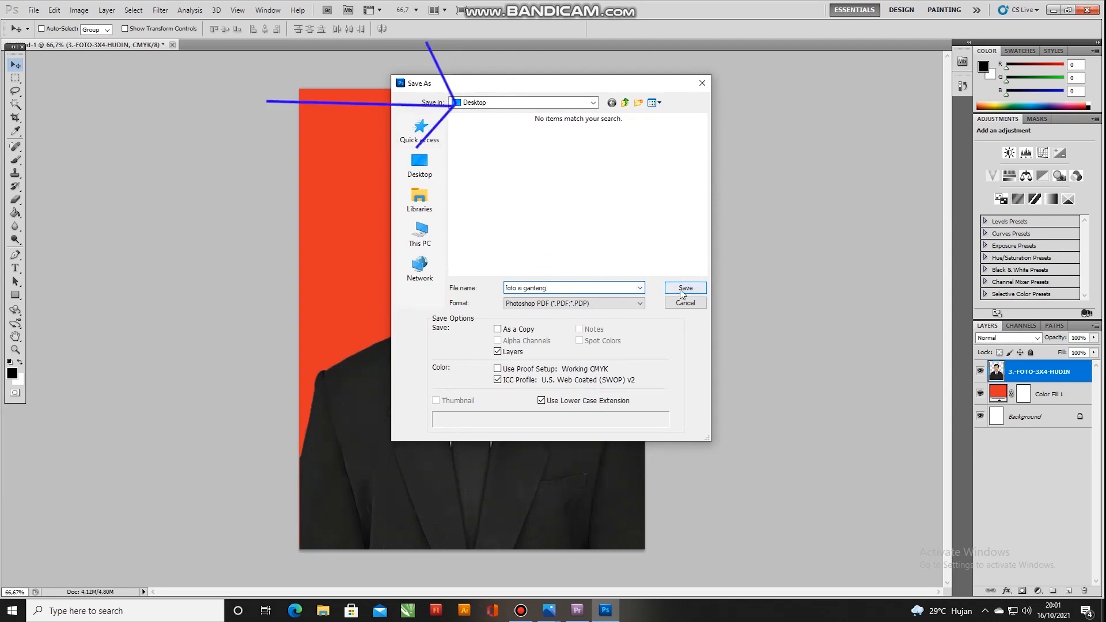
Write the PDF with the High Quality Print preset, preserving Photoshop editing capabilities.
{"action": "left_click", "coordinate": [582, 239]}
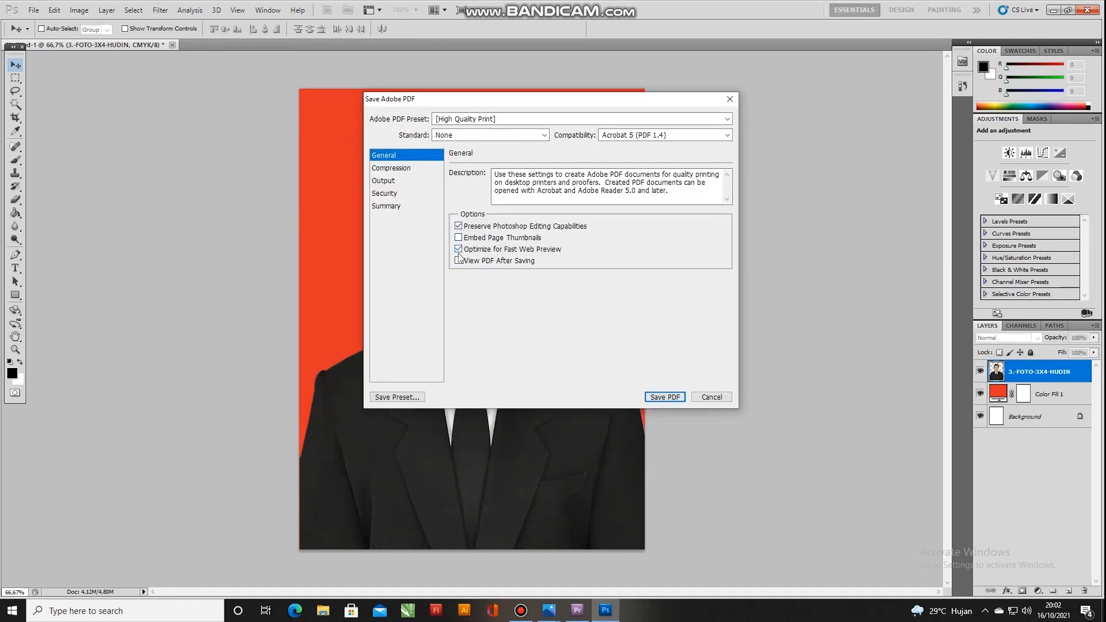
{"action": "left_click", "coordinate": [657, 399]}
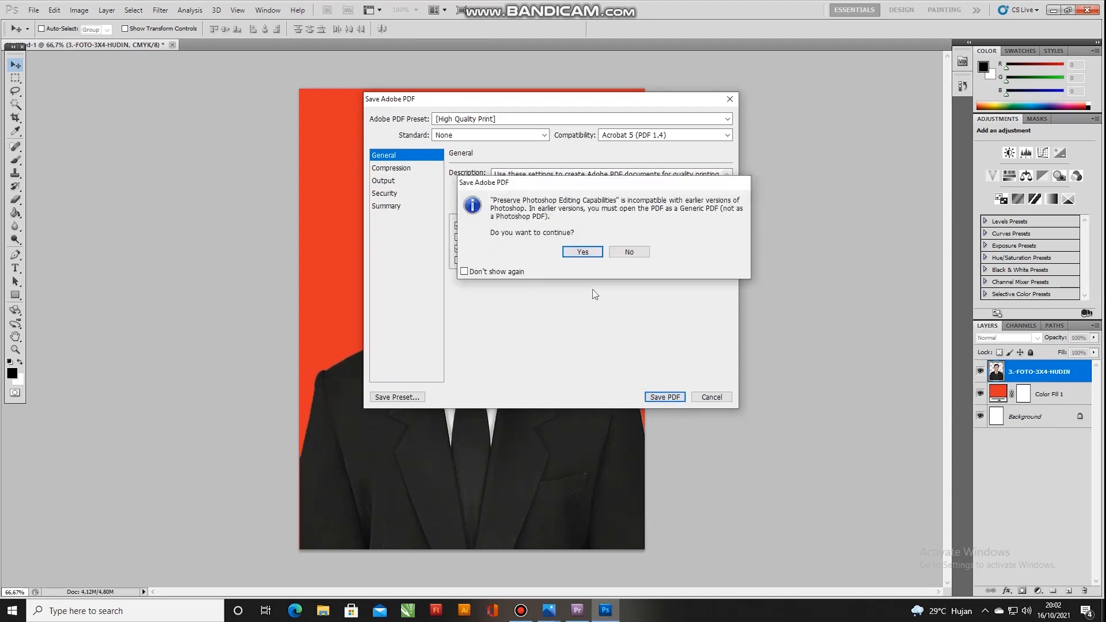
{"action": "left_click", "coordinate": [582, 252]}
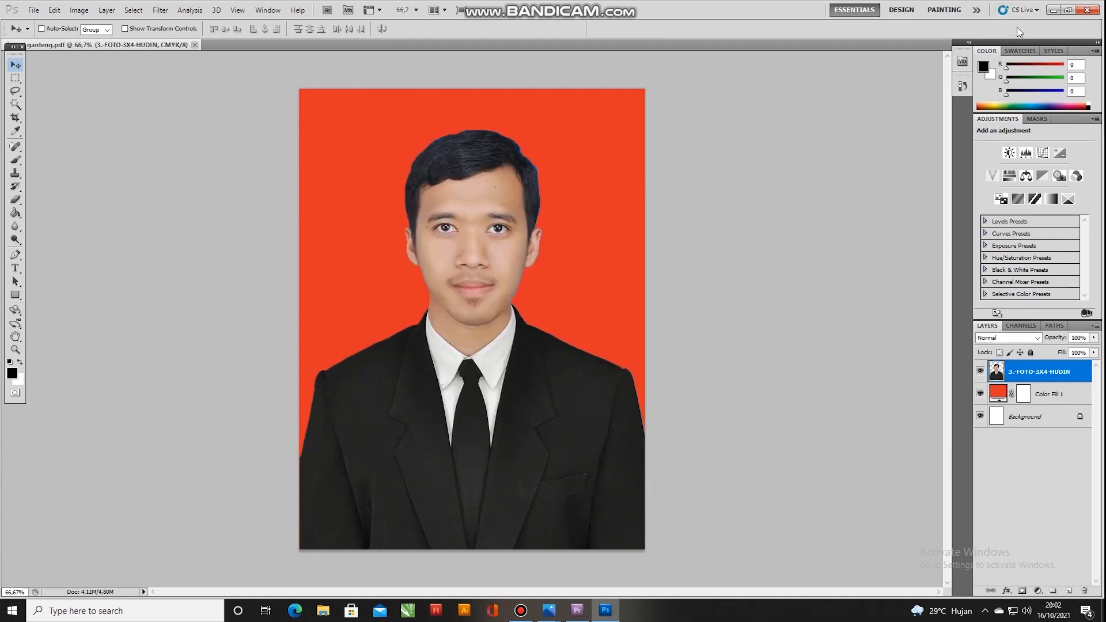
Open the saved "foto si ganteng" PDF from the desktop in Chrome, examine the photo enlarged up to 300%, and close the viewer.
{"action": "left_click", "coordinate": [1051, 11]}
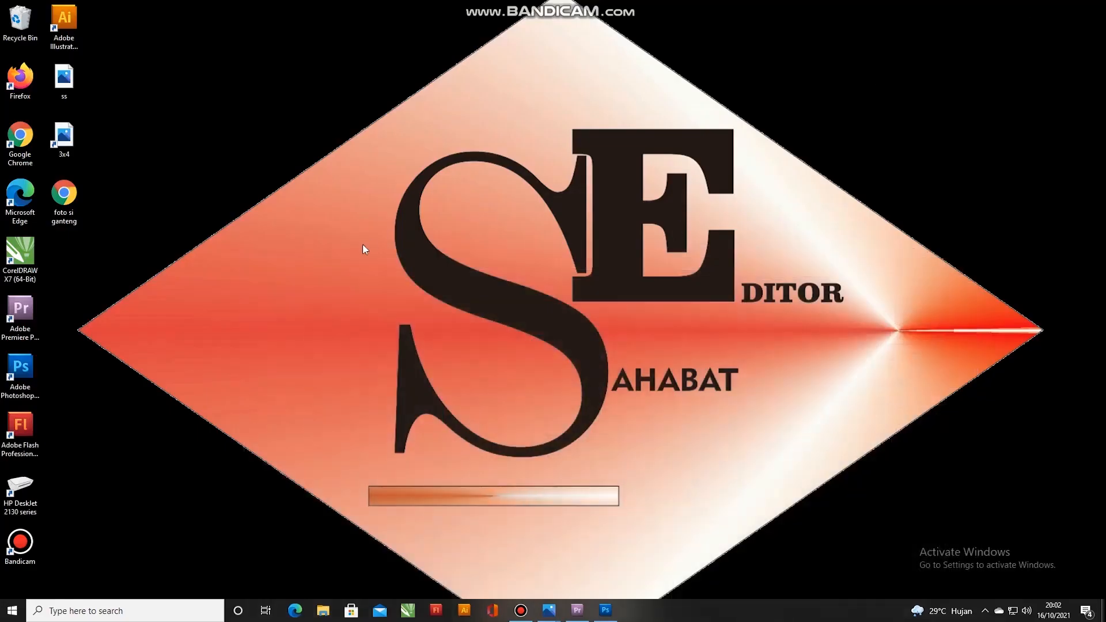
{"action": "left_click", "coordinate": [68, 202]}
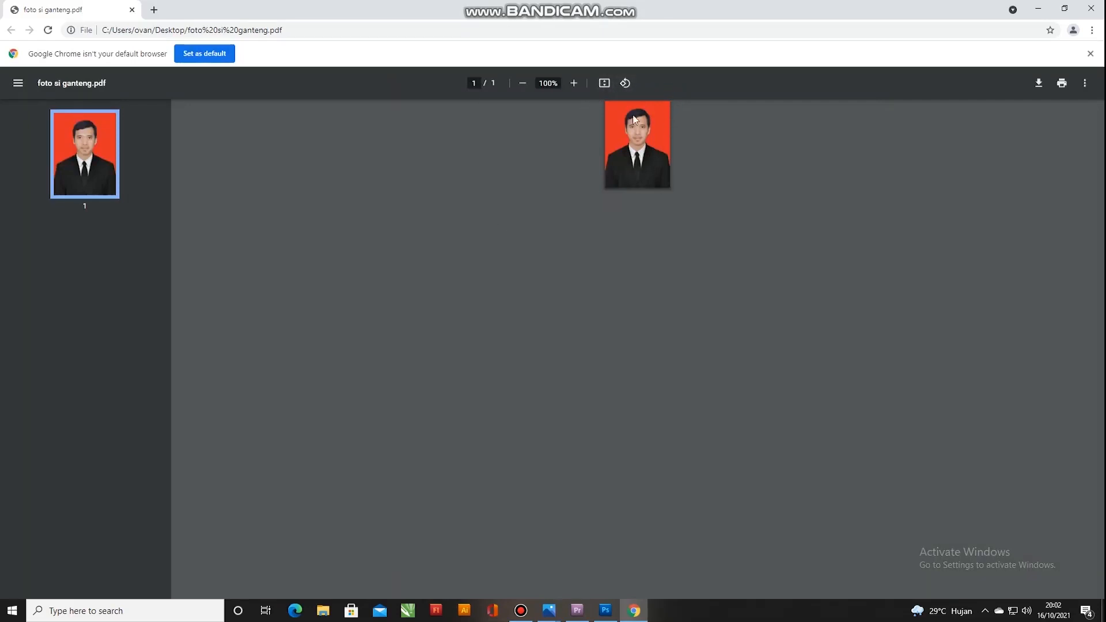
{"action": "left_click", "coordinate": [573, 85]}
{"action": "left_click", "coordinate": [573, 85]}
{"action": "left_click", "coordinate": [573, 85]}
{"action": "left_click", "coordinate": [574, 85]}
{"action": "left_click", "coordinate": [573, 85]}
{"action": "left_click", "coordinate": [573, 86]}
{"action": "left_click", "coordinate": [574, 85]}
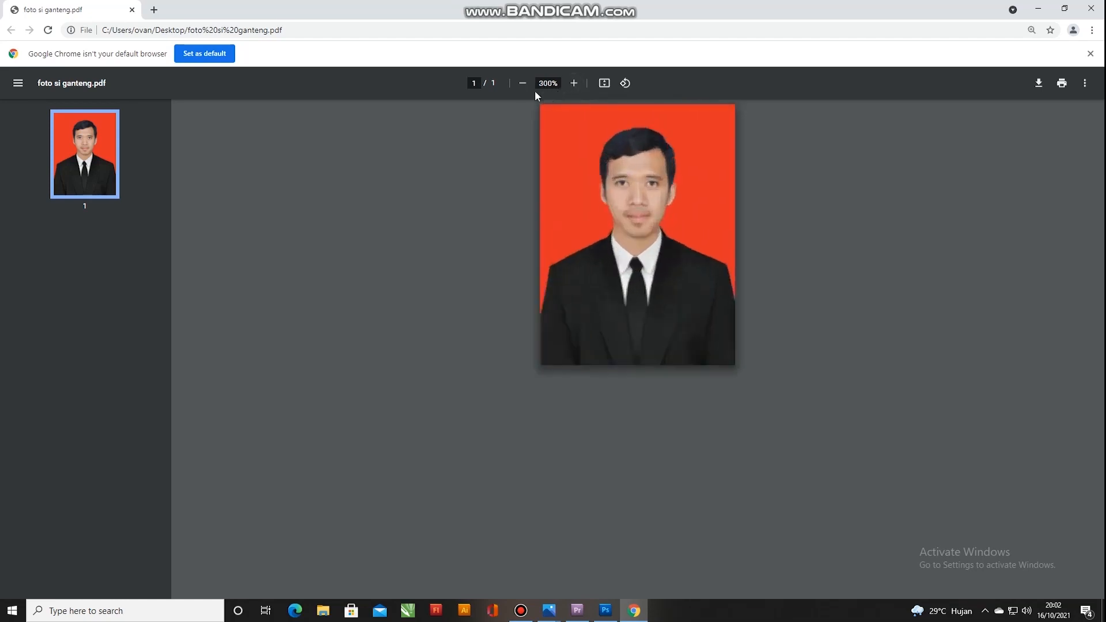
{"action": "left_click", "coordinate": [524, 86]}
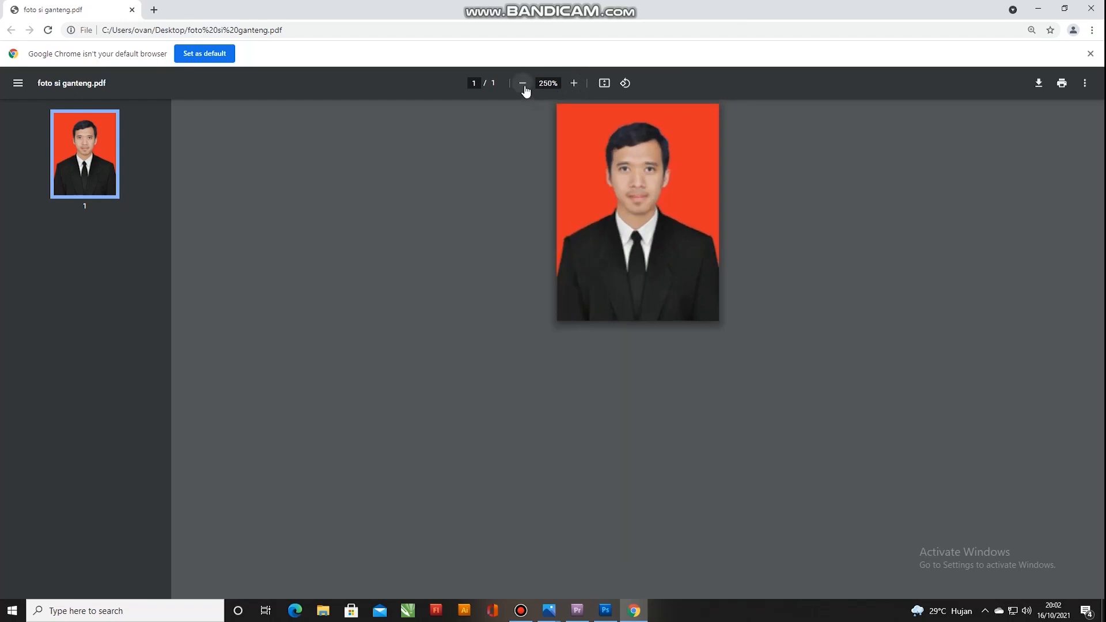
{"action": "left_click", "coordinate": [524, 86]}
{"action": "left_click", "coordinate": [524, 88]}
{"action": "left_click", "coordinate": [524, 88]}
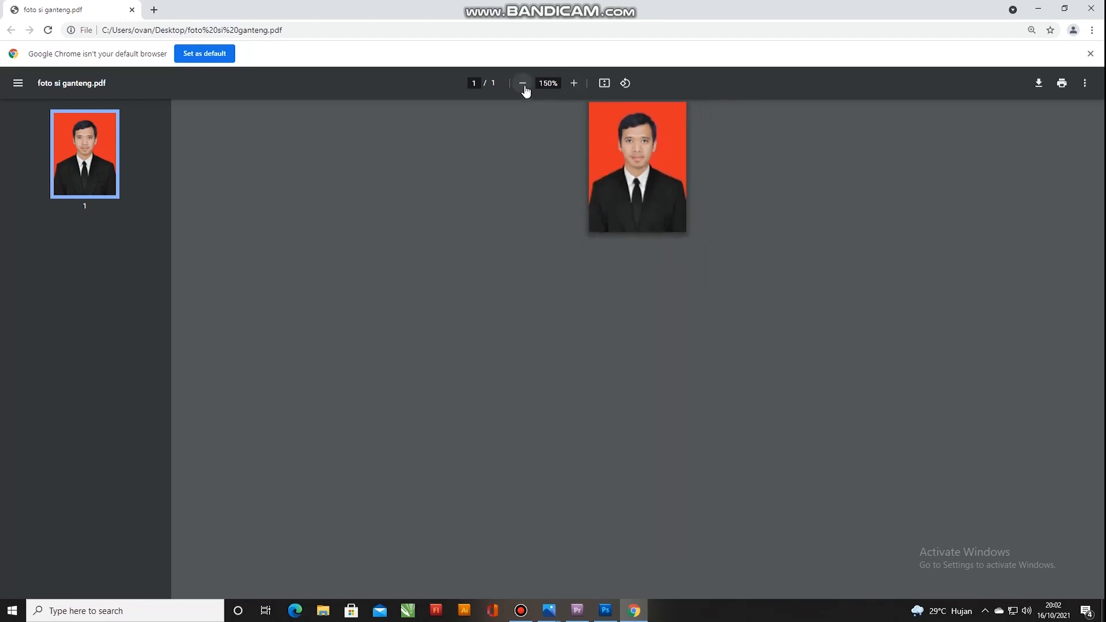
{"action": "left_click", "coordinate": [524, 88]}
{"action": "left_click", "coordinate": [524, 87]}
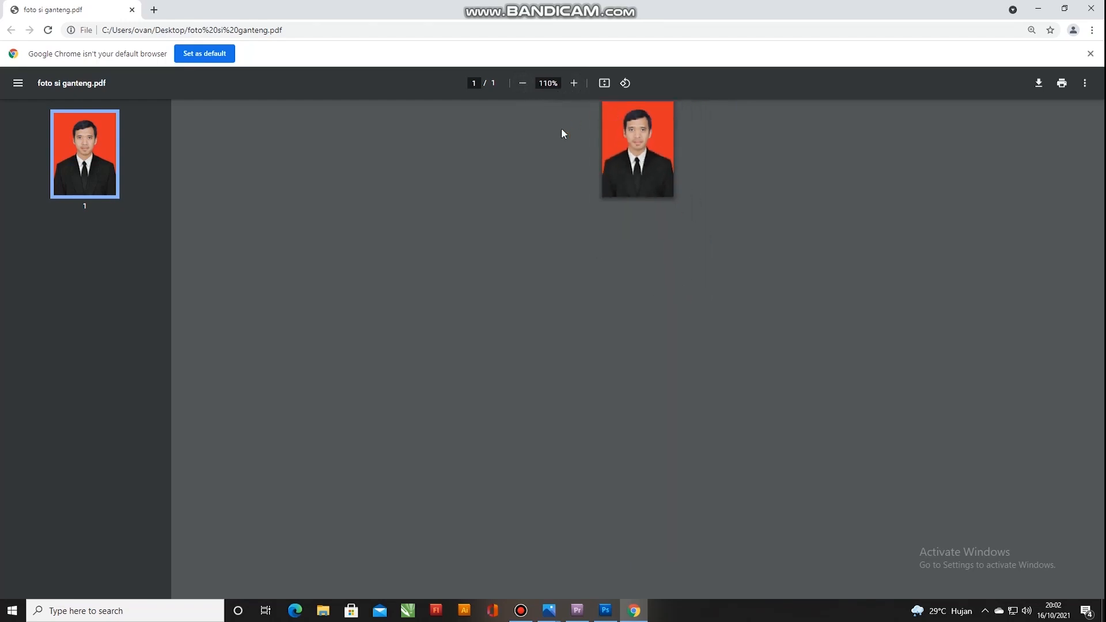
{"action": "left_click", "coordinate": [1091, 8]}
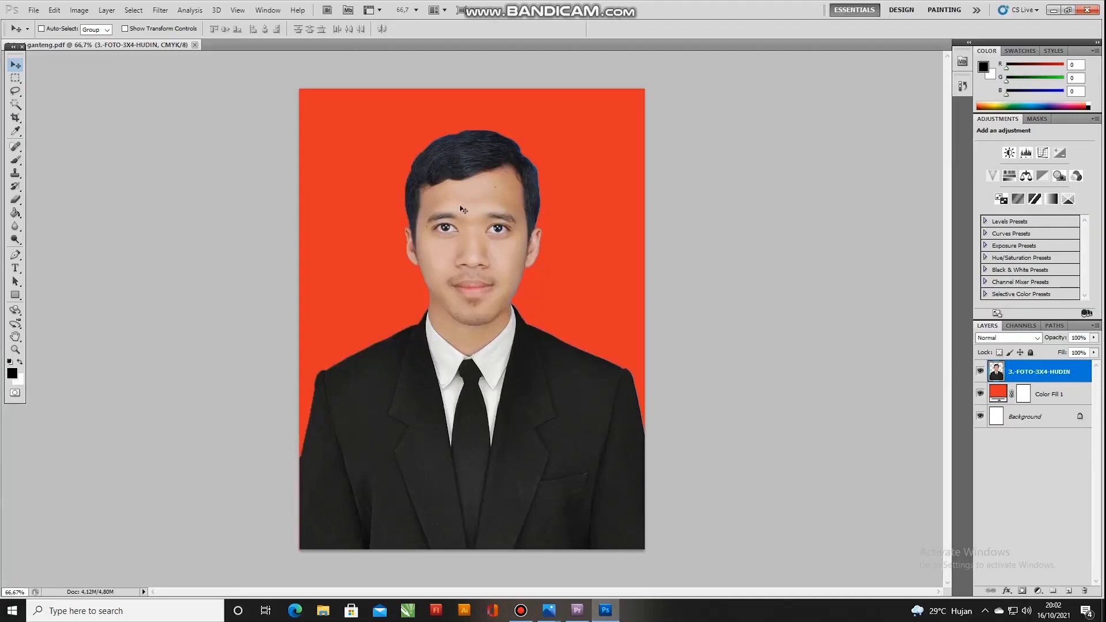
{"action": "left_click", "coordinate": [32, 10]}
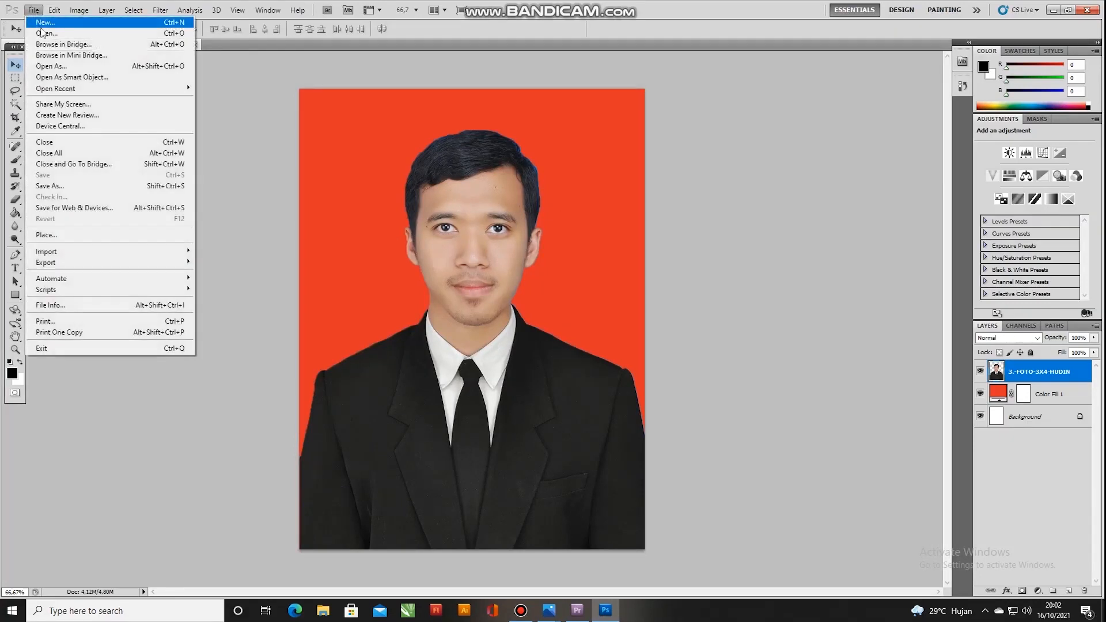
{"action": "left_click", "coordinate": [72, 187]}
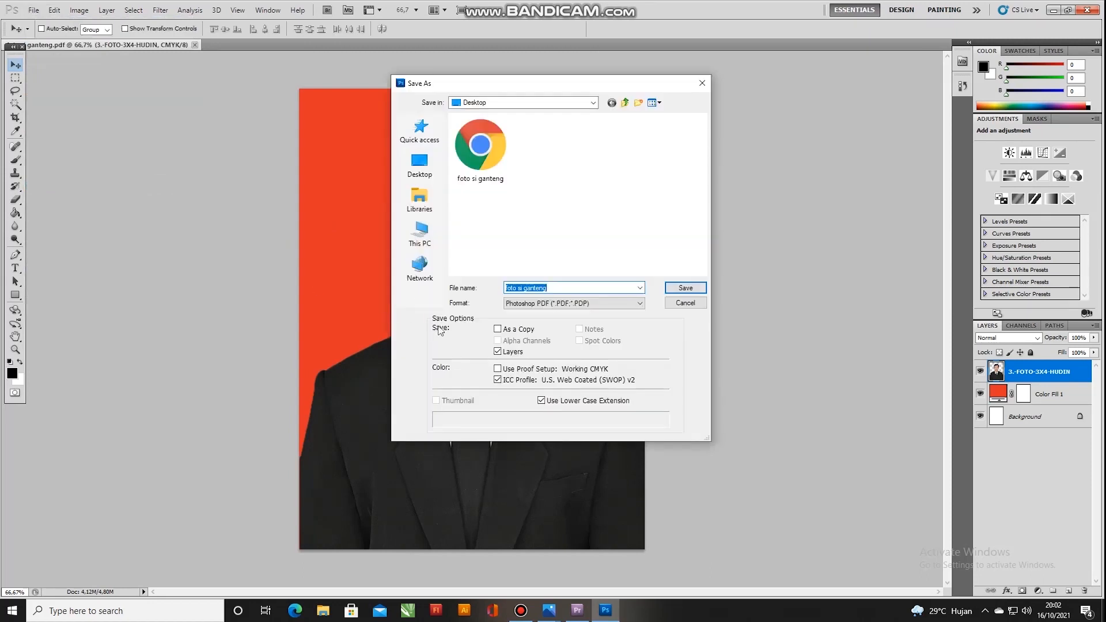
{"action": "left_click", "coordinate": [539, 304]}
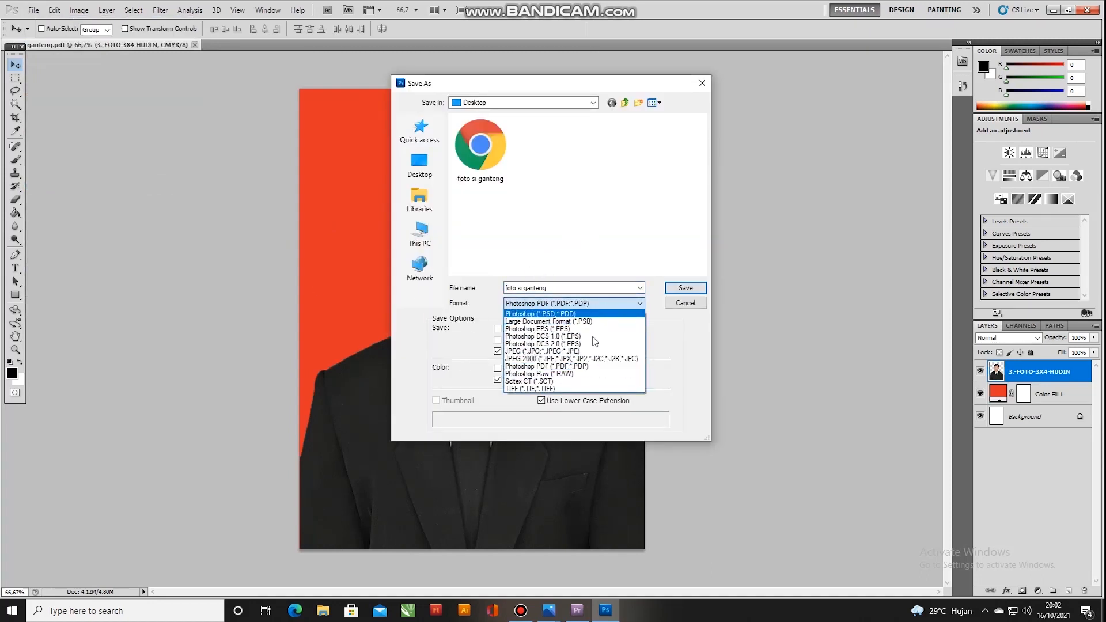
{"action": "left_click", "coordinate": [683, 309]}
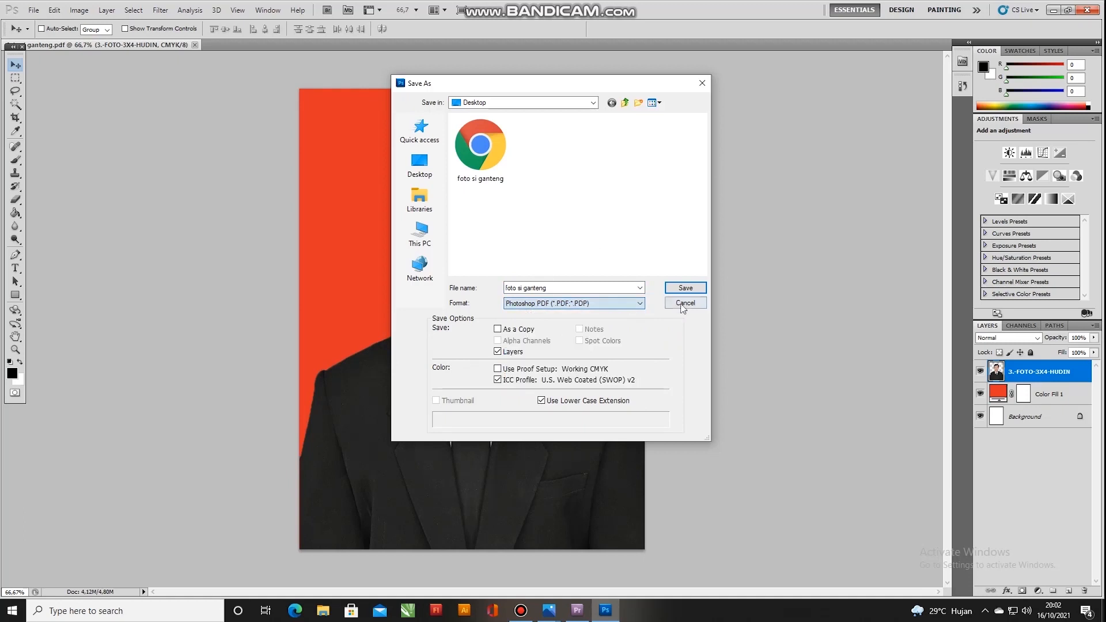
{"action": "left_click", "coordinate": [701, 83]}
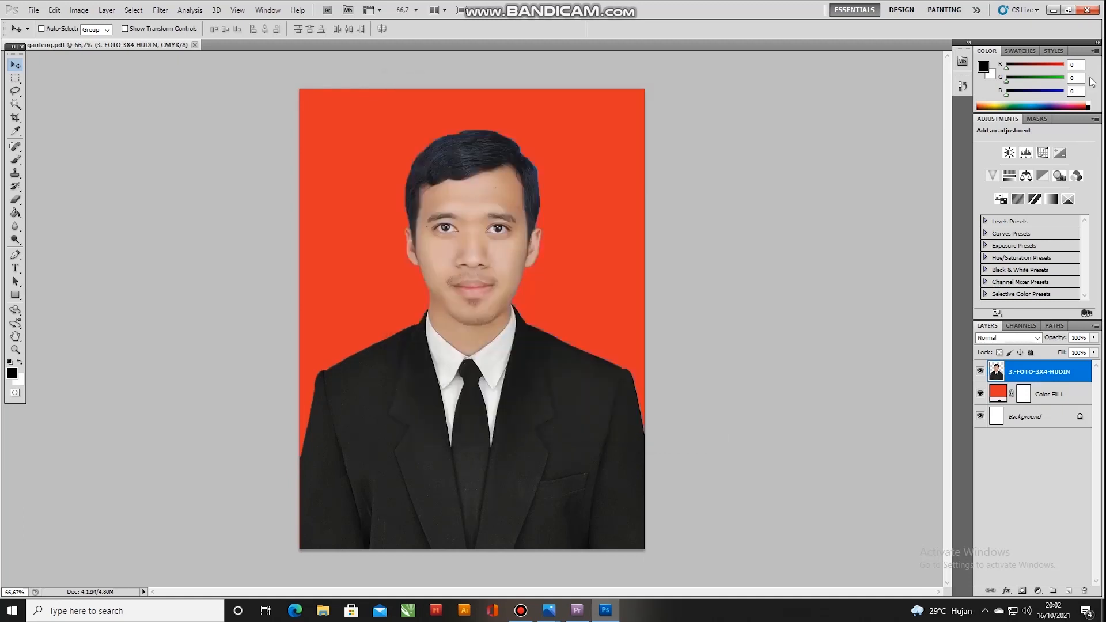
Close Photoshop.
{"action": "left_click", "coordinate": [1090, 13]}
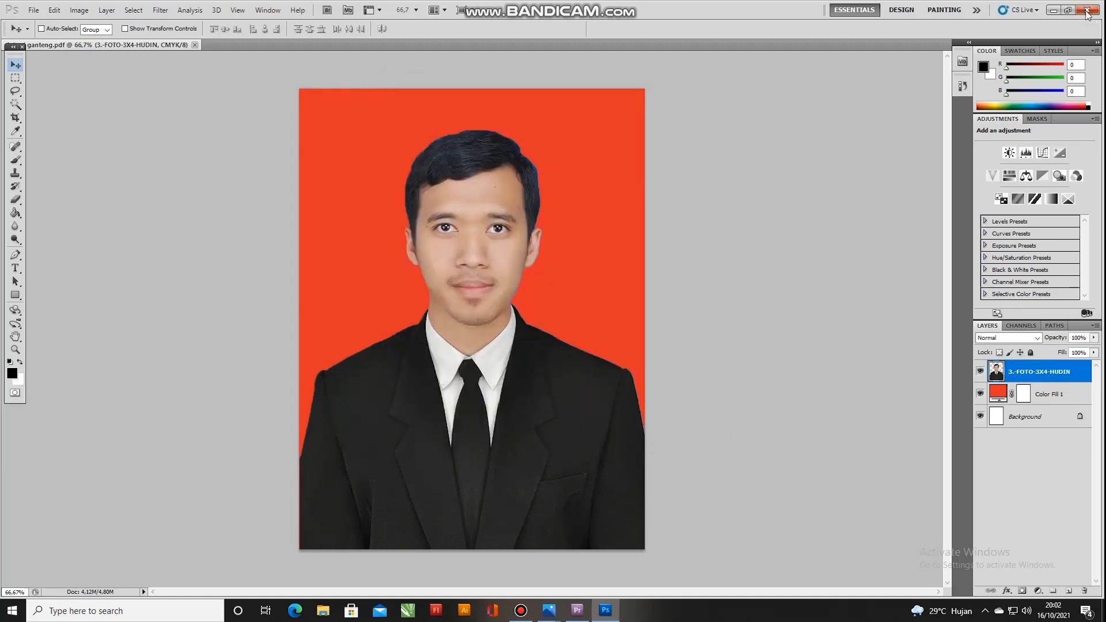